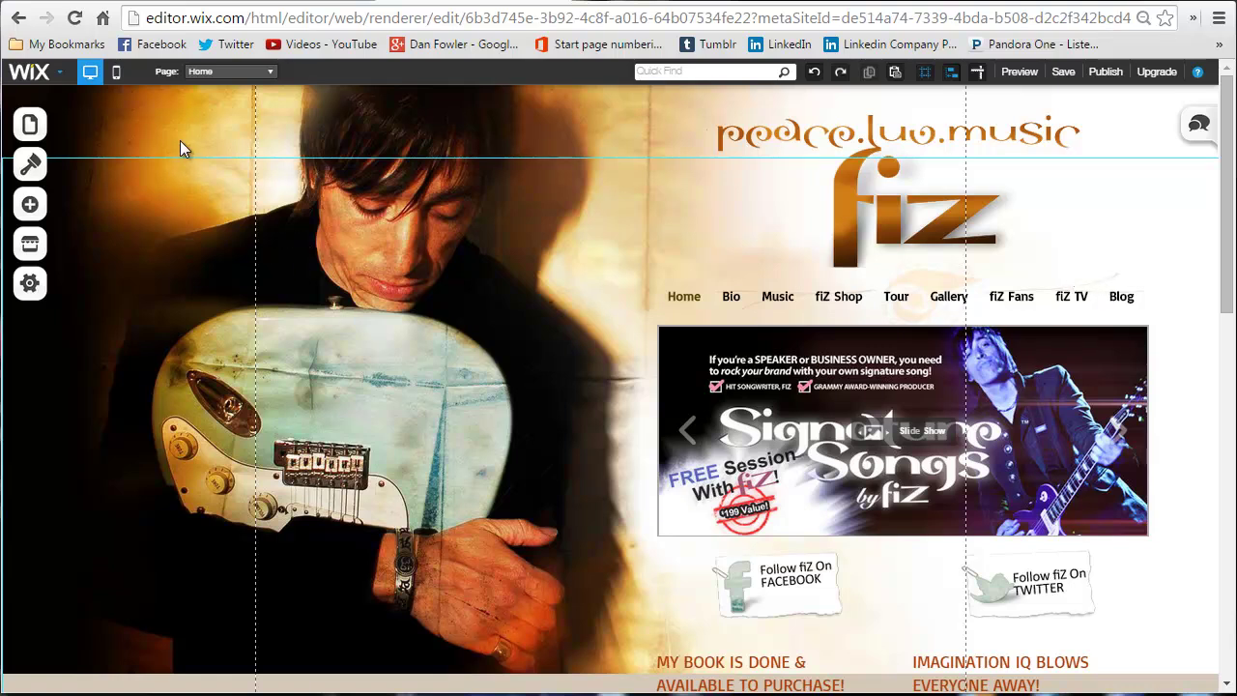
Step: Switch the editor to the site's Blog page and look over its layout
{"action": "left_click", "coordinate": [232, 73]}
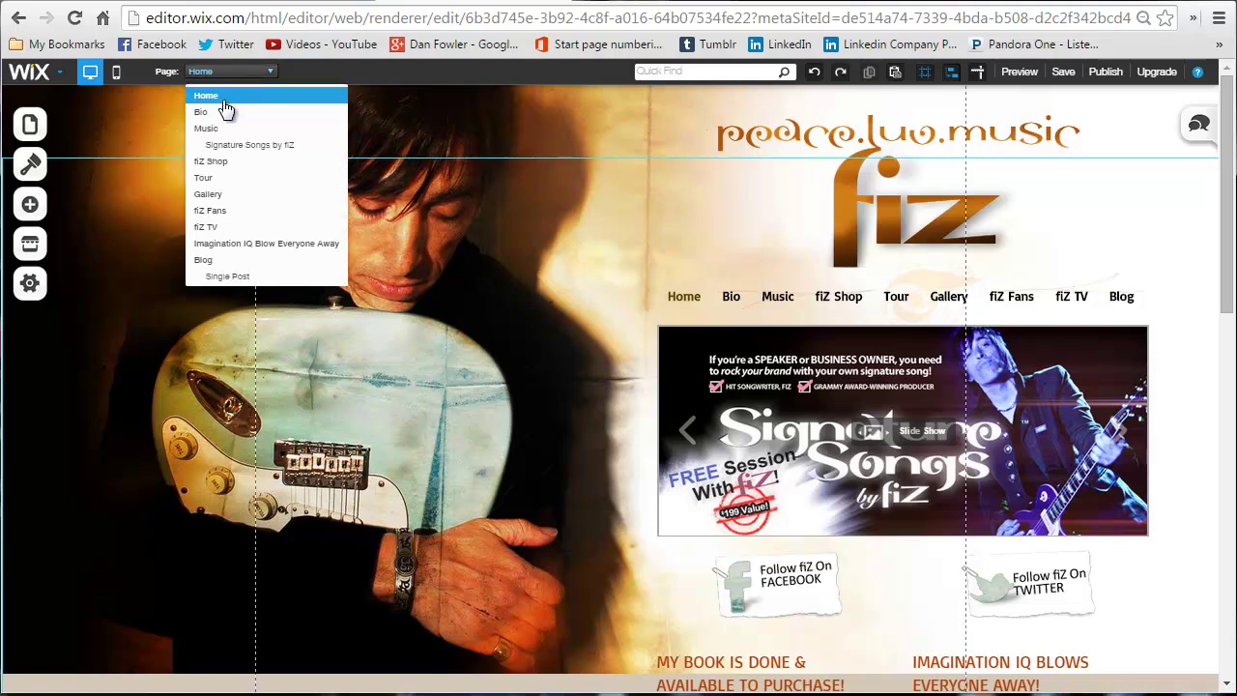
{"action": "left_click", "coordinate": [234, 261]}
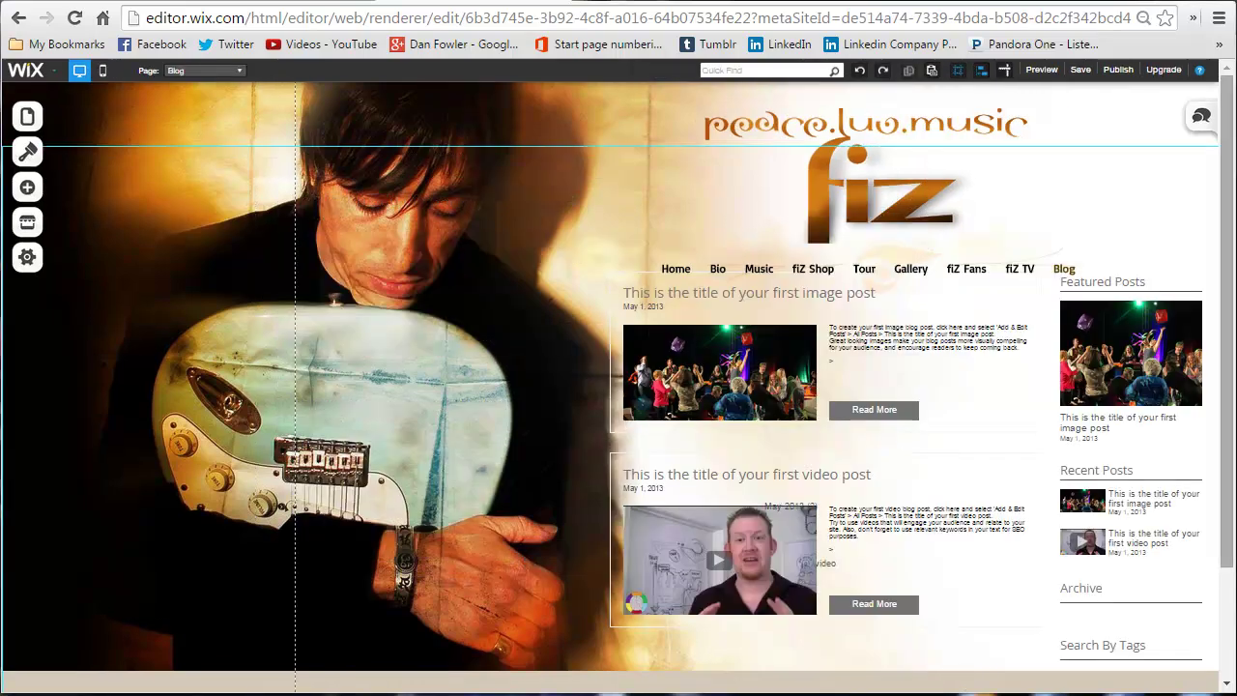
{"action": "left_click_drag", "start_coordinate": [1233, 253], "coordinate": [1233, 319]}
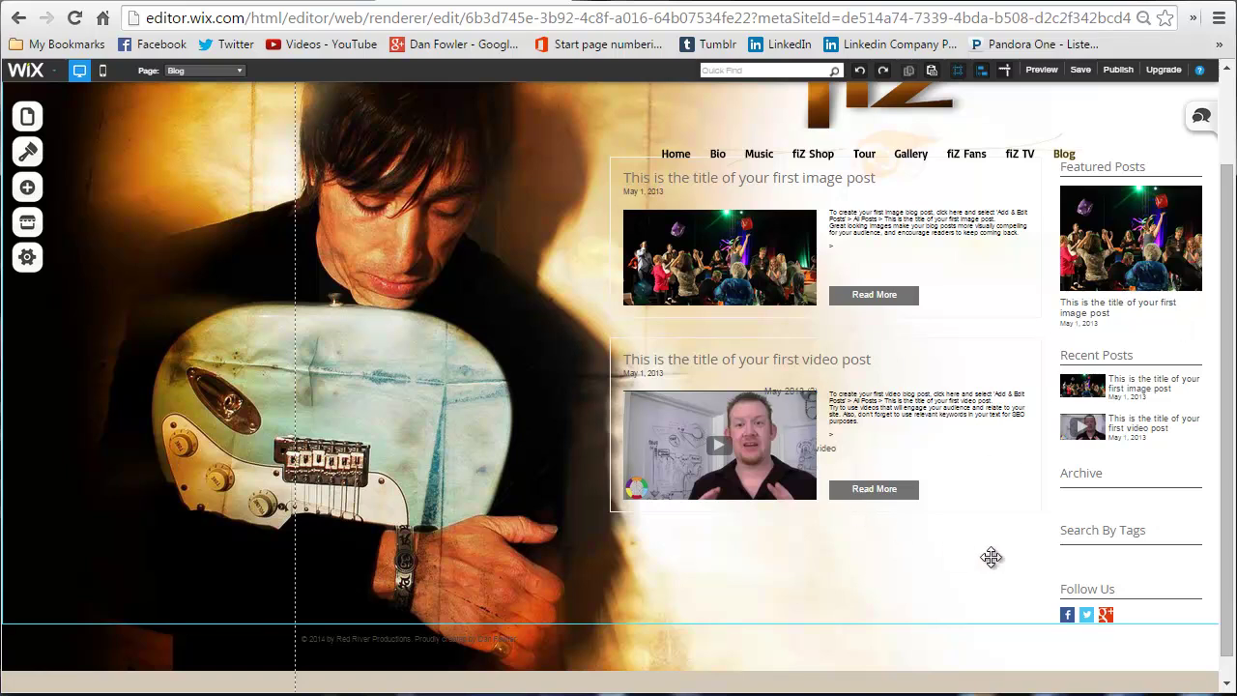
{"action": "left_click_drag", "start_coordinate": [1232, 233], "coordinate": [1233, 179]}
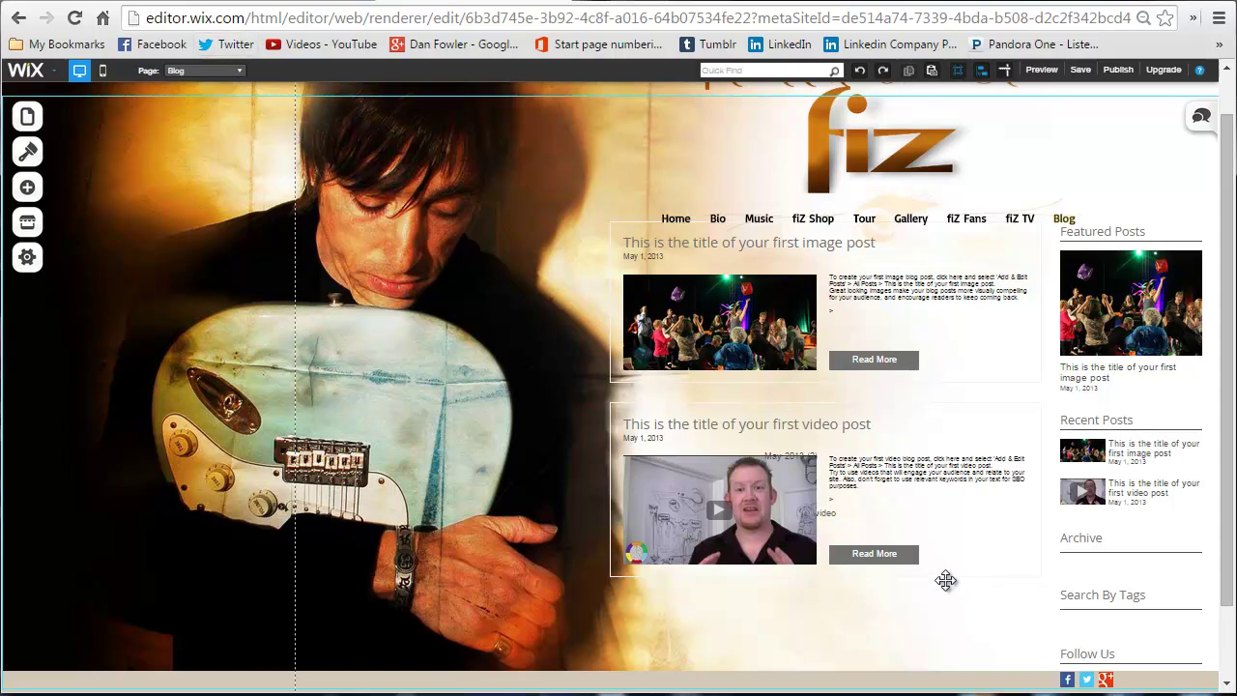
Step: Open the blog feed's post manager and start editing the first image post
{"action": "left_click", "coordinate": [967, 351]}
{"action": "left_click", "coordinate": [967, 541]}
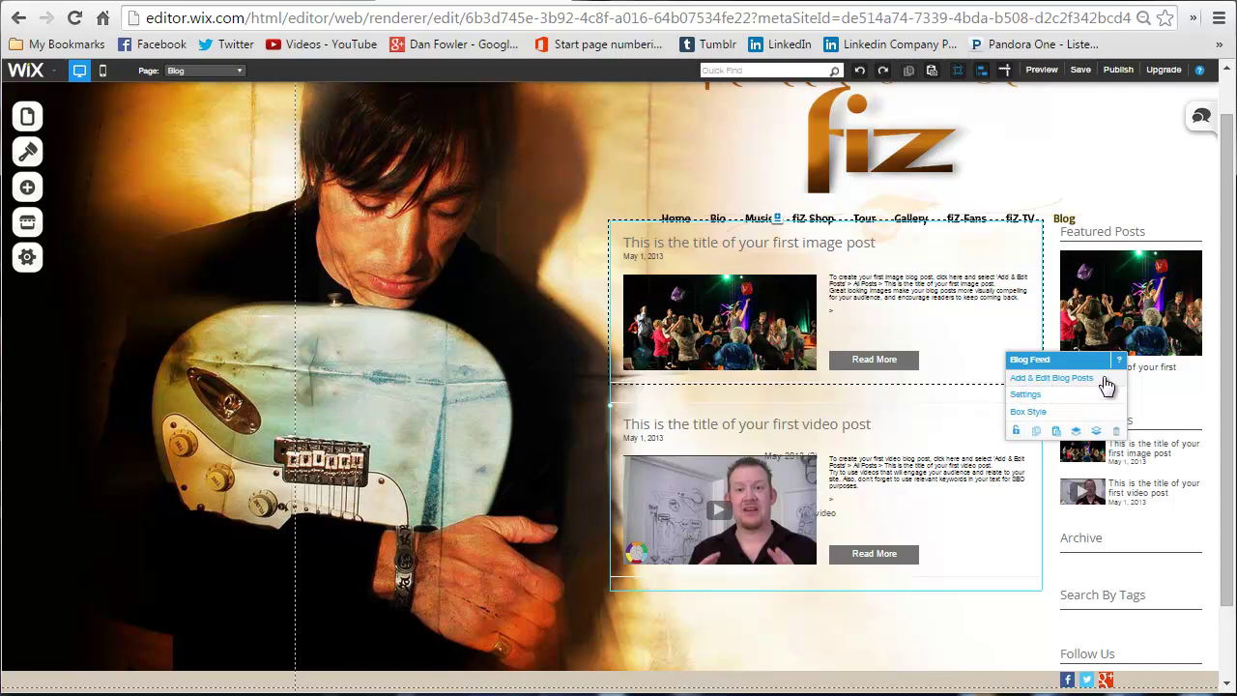
{"action": "left_click", "coordinate": [1105, 379]}
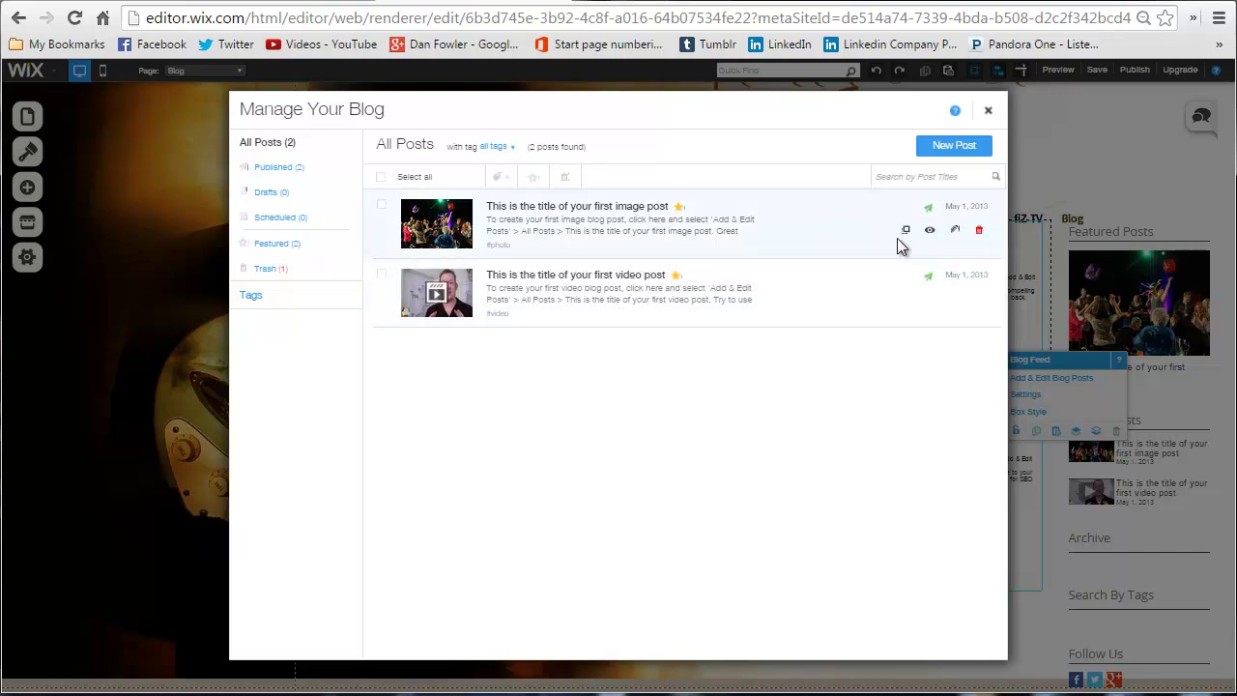
{"action": "left_click", "coordinate": [957, 233]}
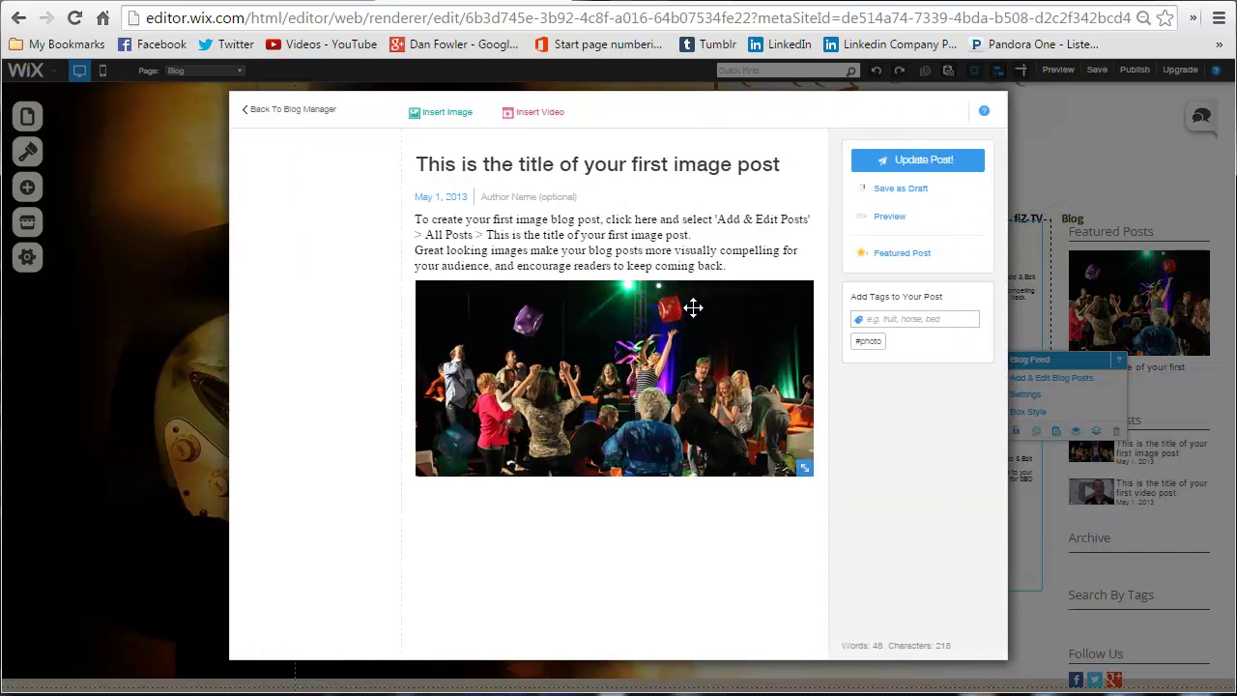
Step: Replace the image post's title with "This is the title"
{"action": "left_click_drag", "start_coordinate": [783, 165], "coordinate": [381, 170]}
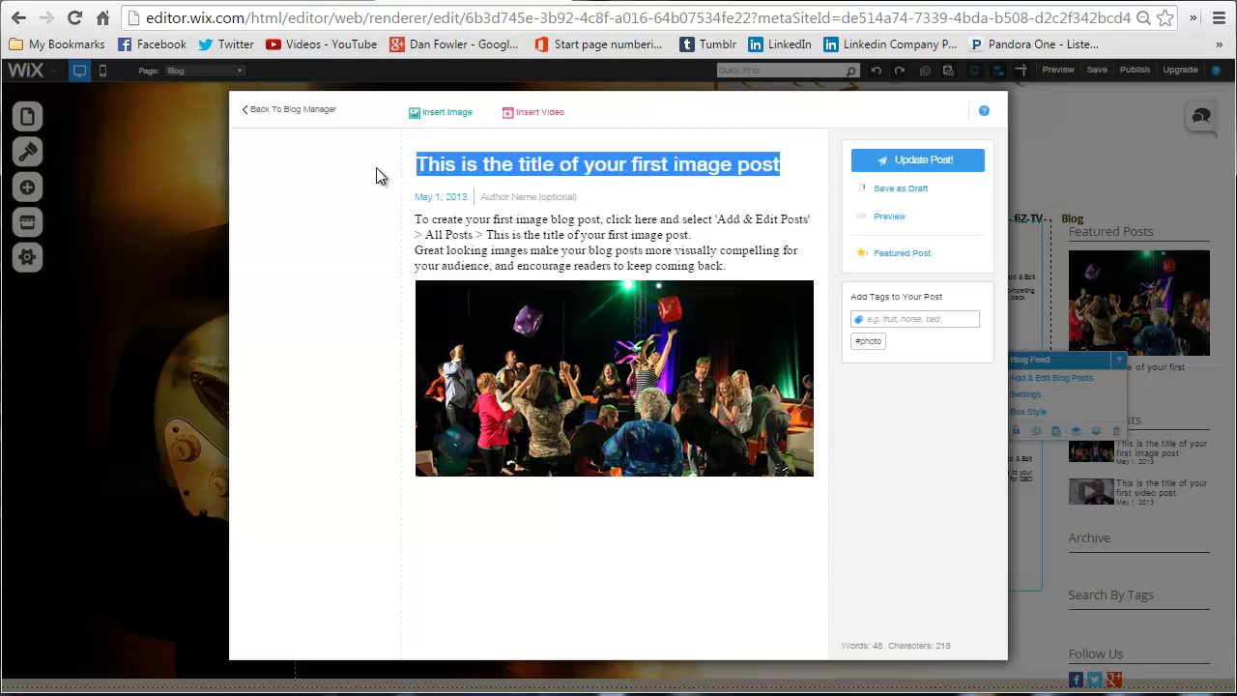
{"action": "type", "text": "THis"}
{"action": "key", "text": "BackSpace"}
{"action": "key", "text": "BackSpace"}
{"action": "key", "text": "BackSpace"}
{"action": "type", "text": "his is the title"}
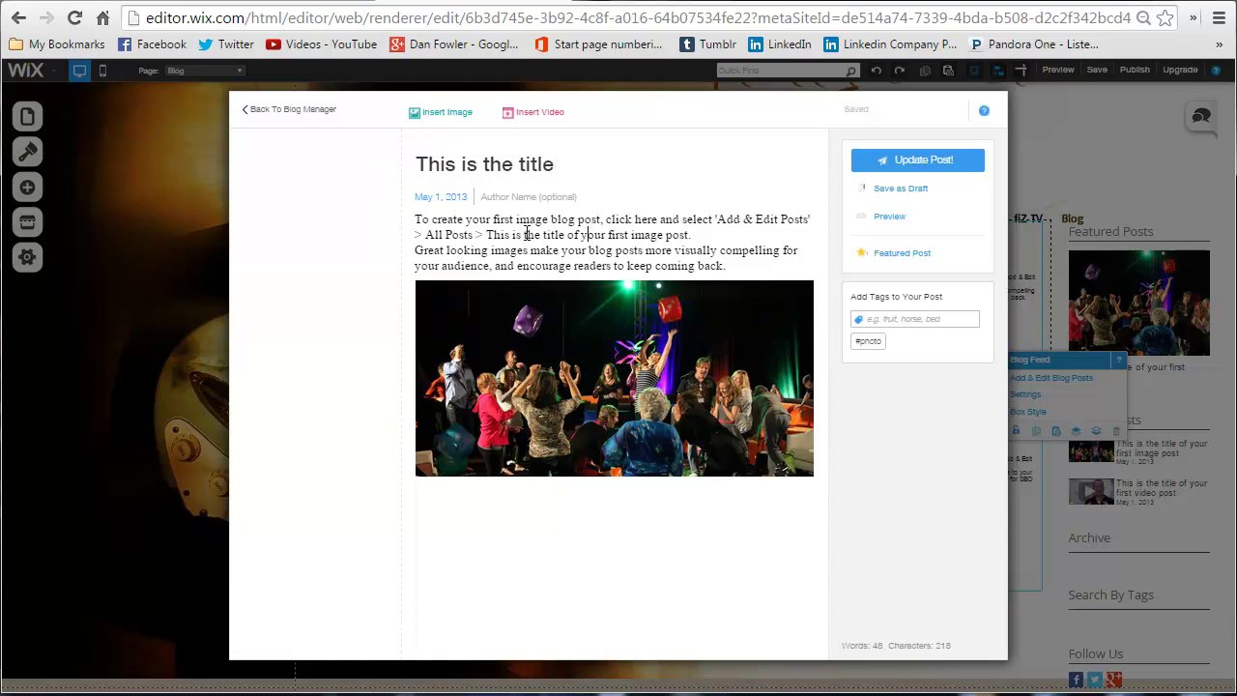
Step: Check the formatting options for the post's body text and the link options for its image
{"action": "left_click_drag", "start_coordinate": [437, 220], "coordinate": [725, 267]}
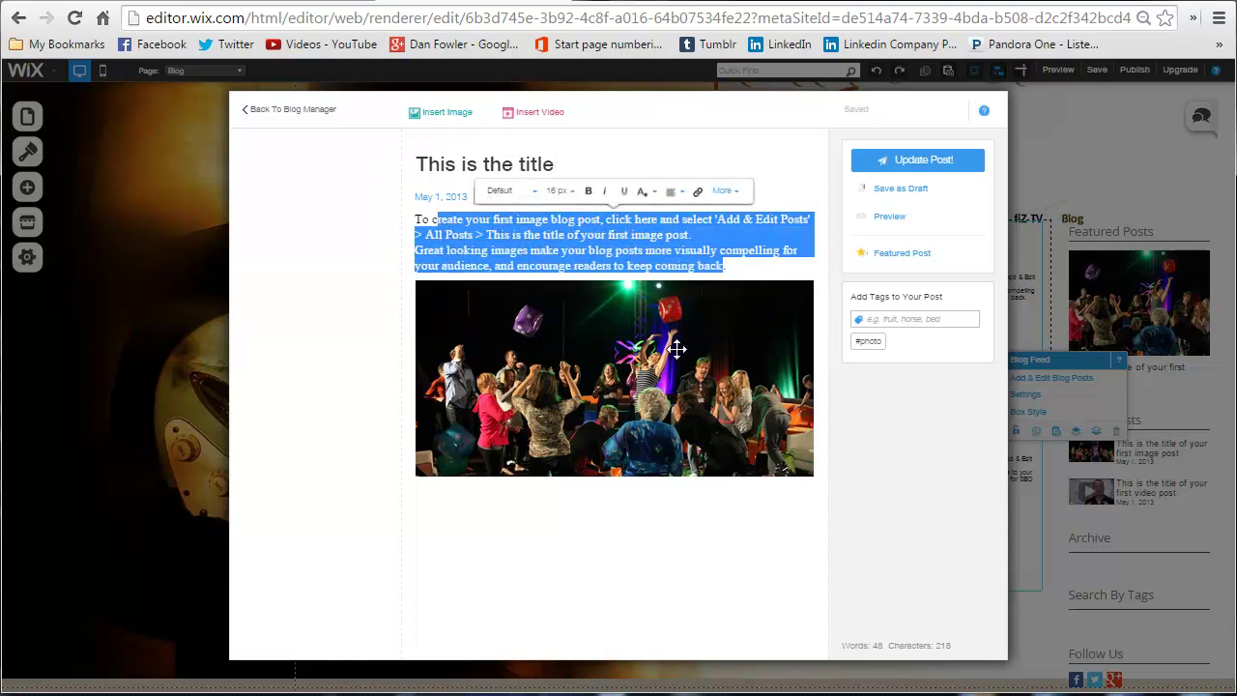
{"action": "left_click", "coordinate": [608, 419]}
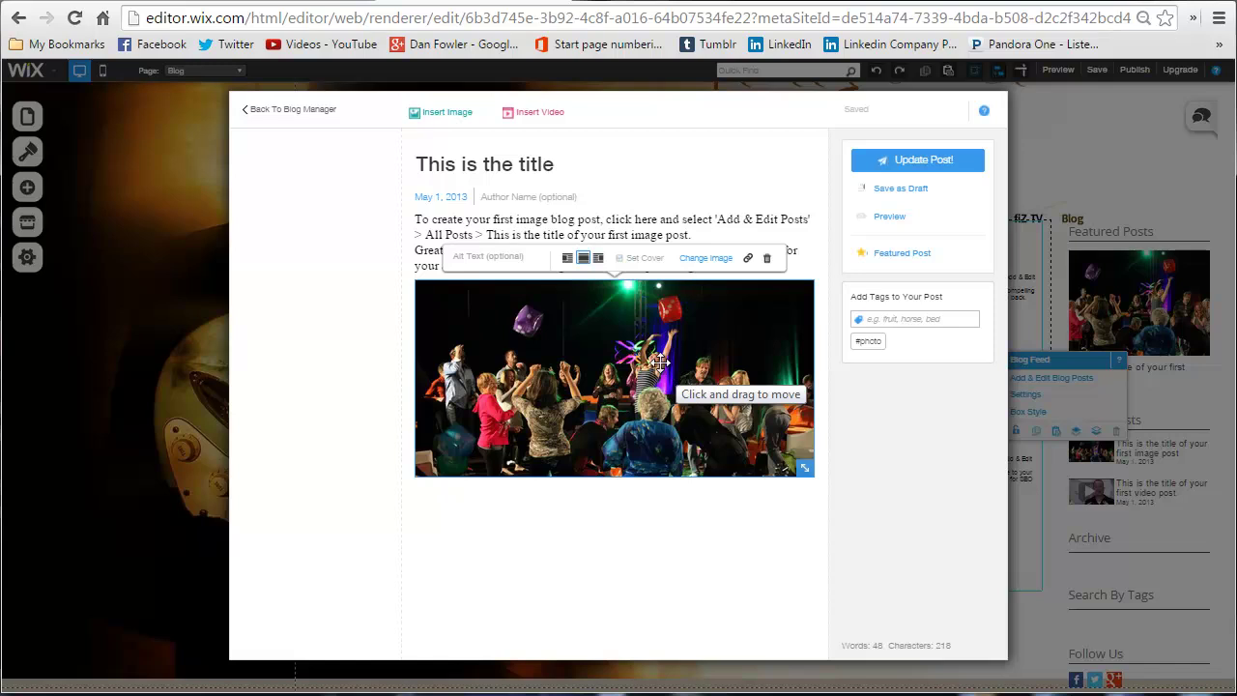
{"action": "left_click", "coordinate": [750, 261]}
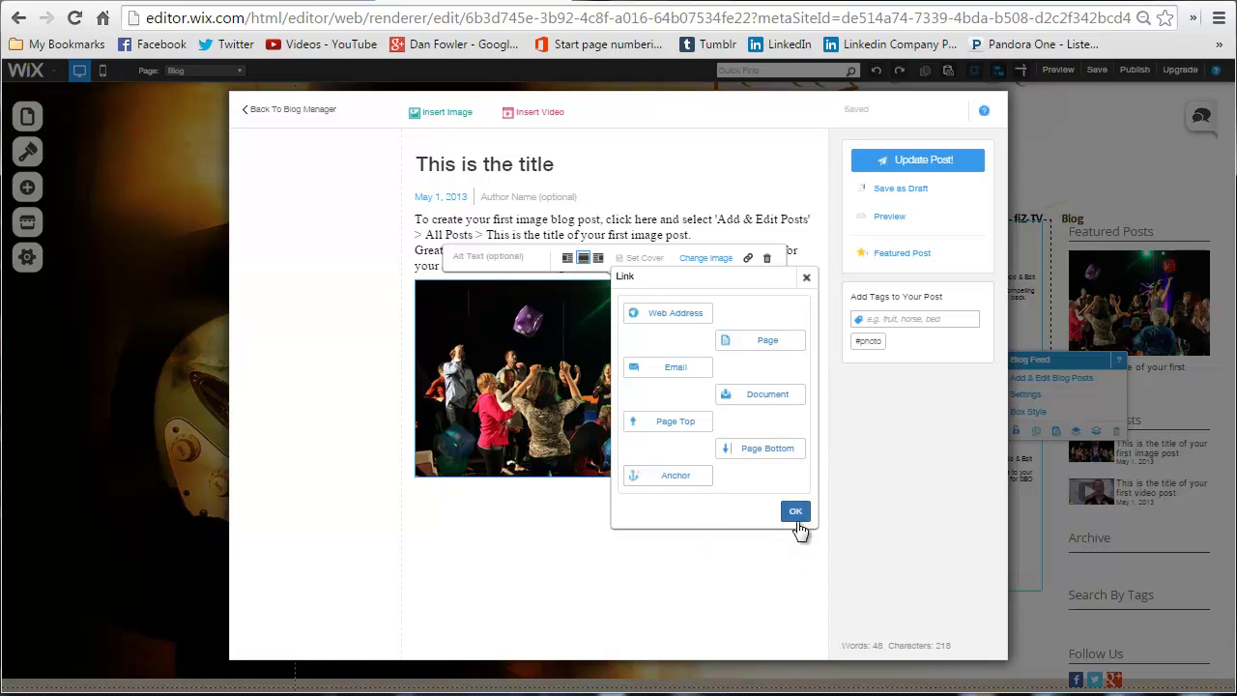
{"action": "left_click", "coordinate": [807, 280]}
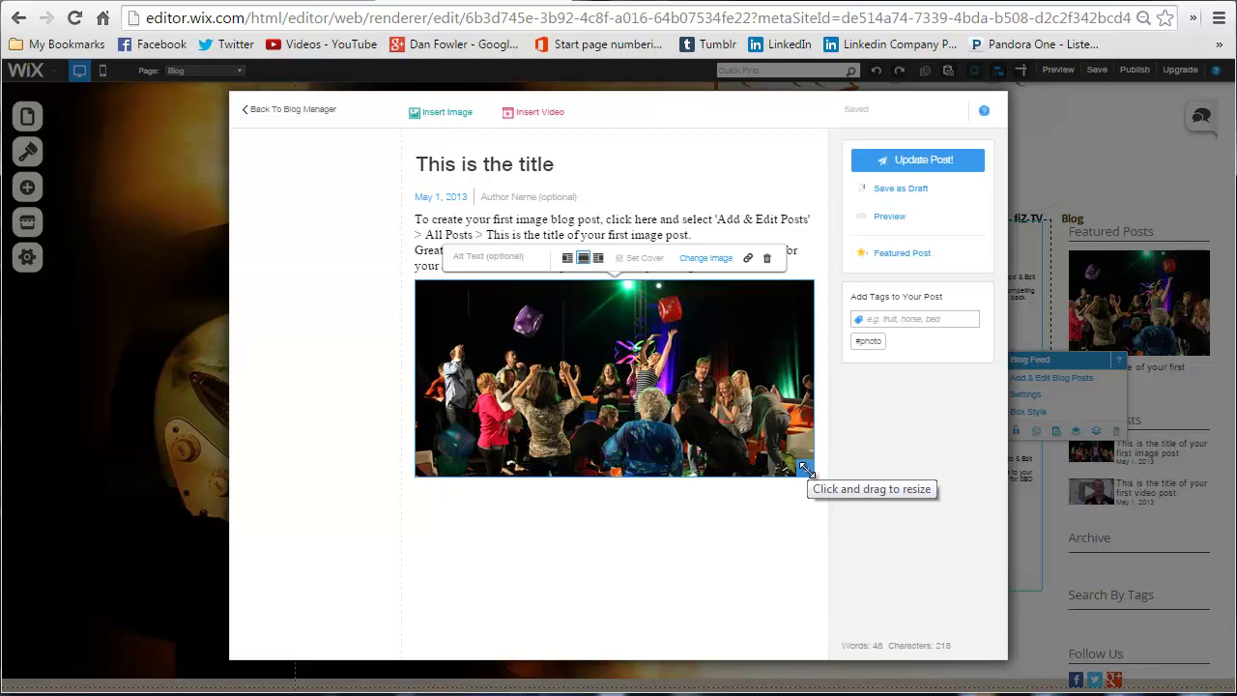
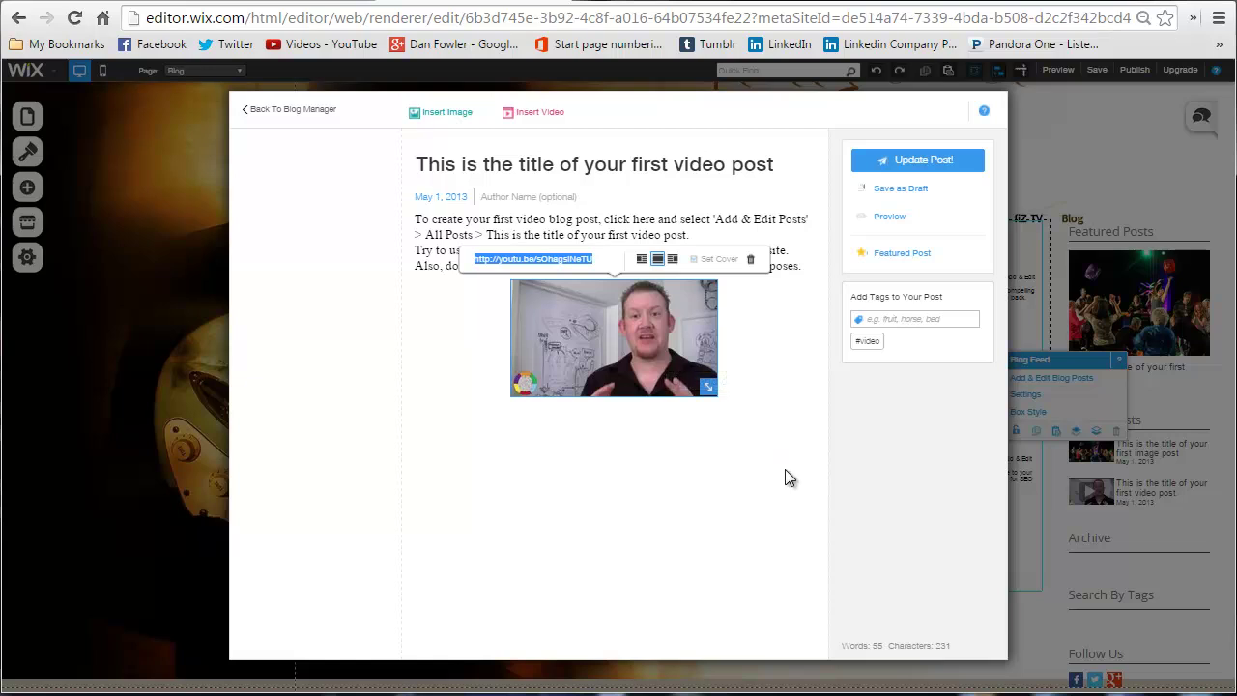
Step: Look over the video post's embedded video and body text, and return to the blog manager, discarding changes
{"action": "left_click", "coordinate": [788, 357]}
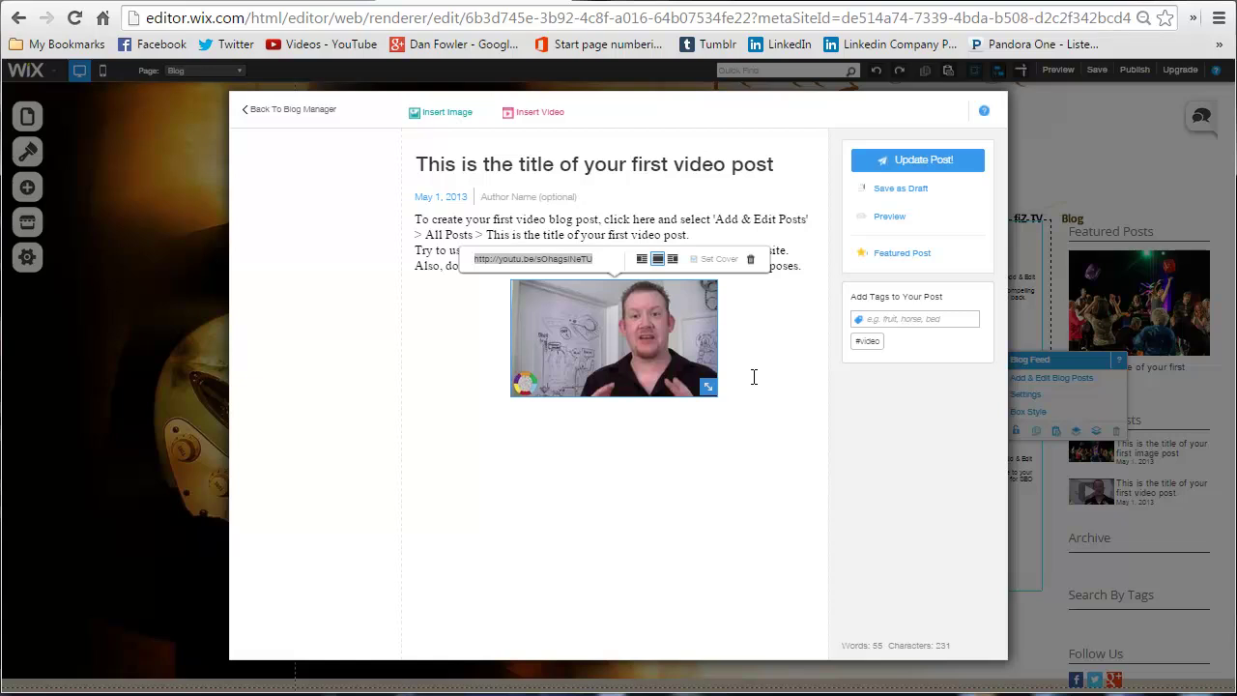
{"action": "left_click", "coordinate": [756, 473]}
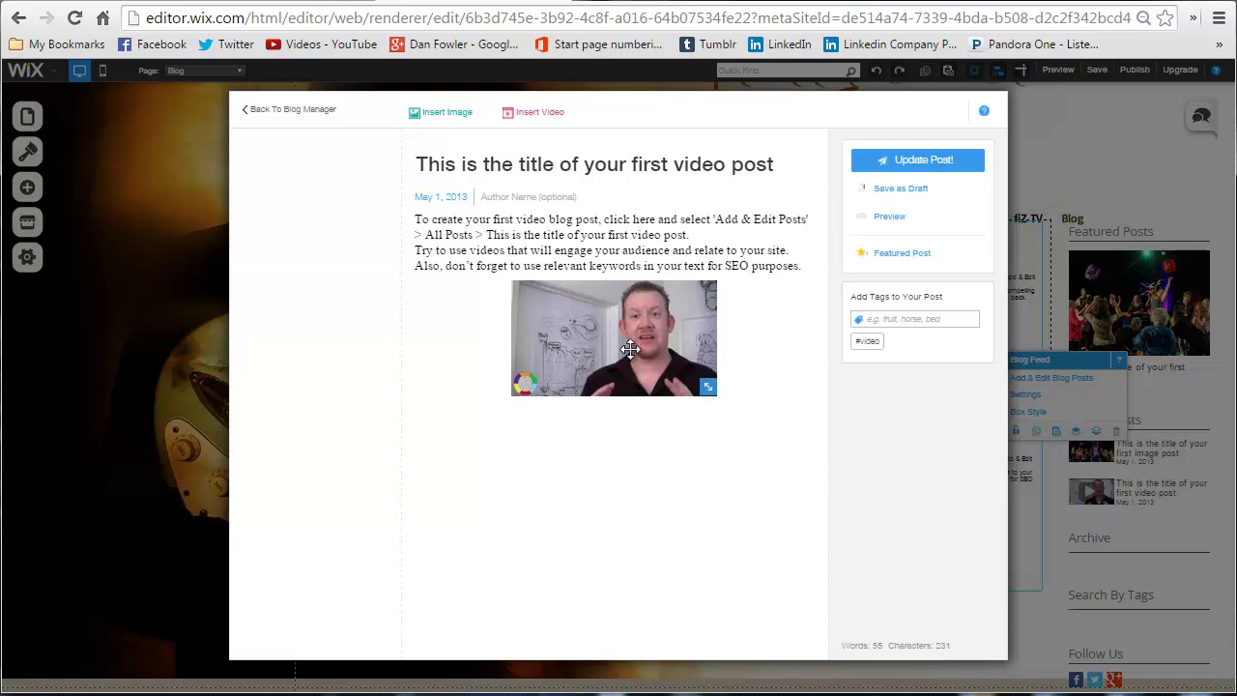
{"action": "left_click_drag", "start_coordinate": [486, 235], "coordinate": [787, 250]}
{"action": "left_click", "coordinate": [785, 419]}
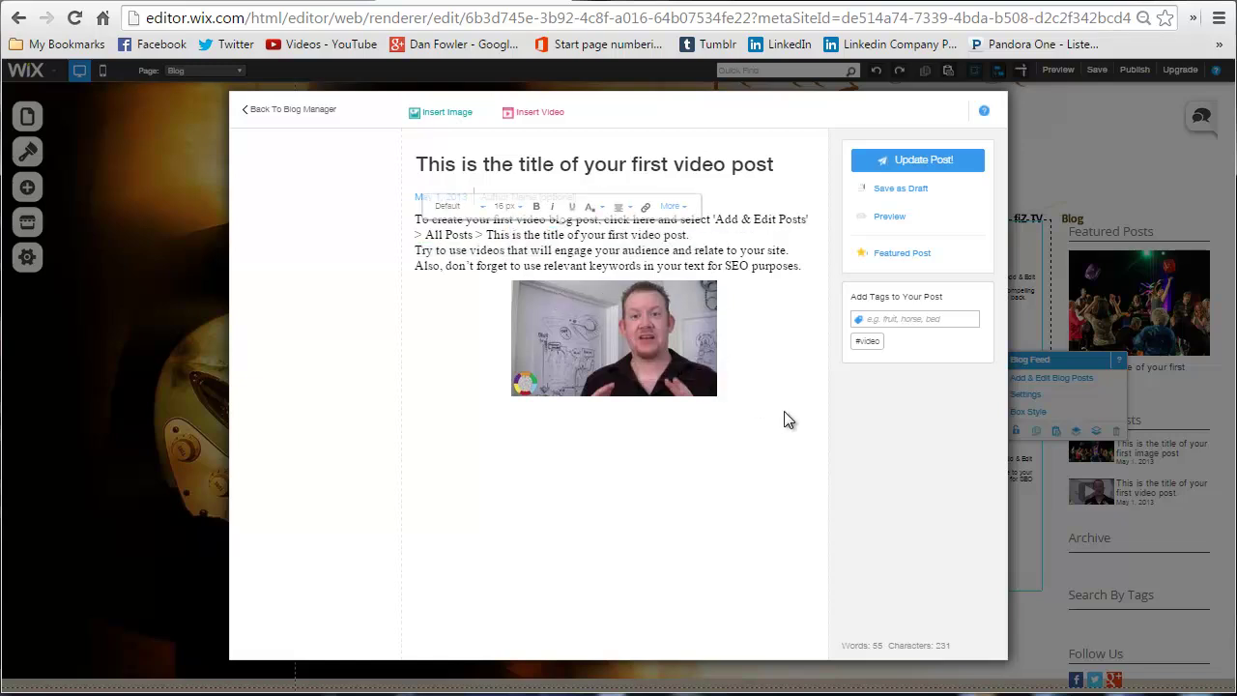
{"action": "left_click", "coordinate": [284, 112]}
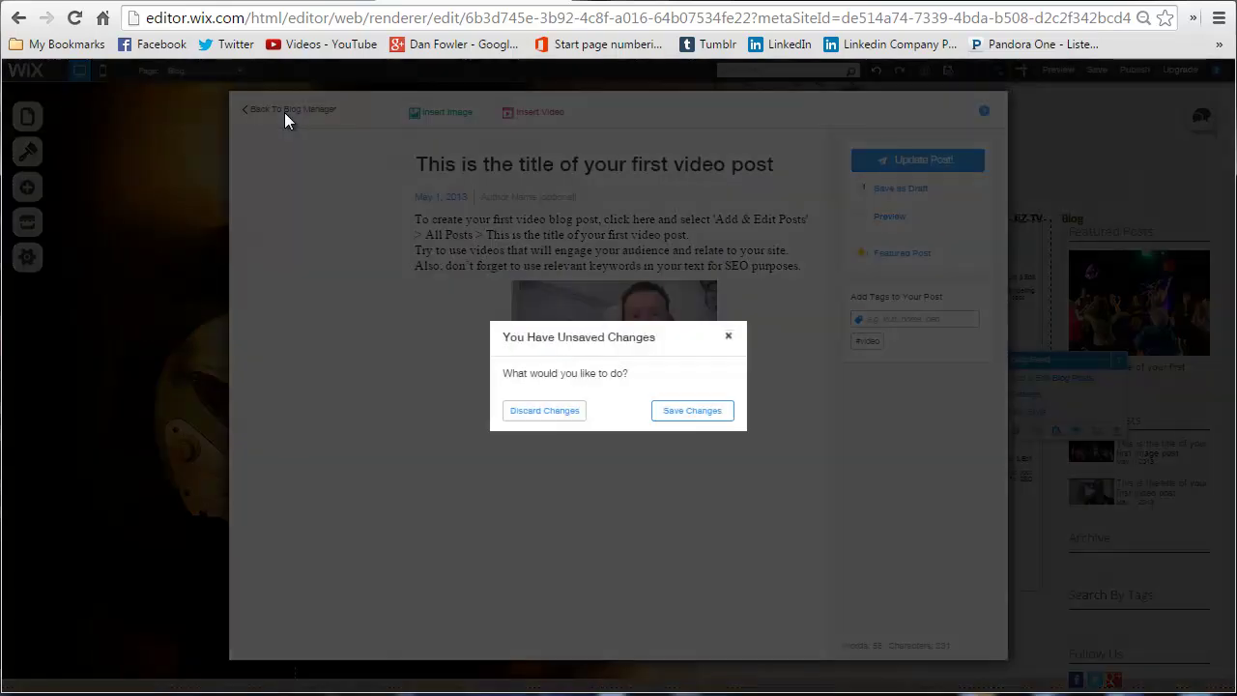
{"action": "left_click", "coordinate": [560, 419]}
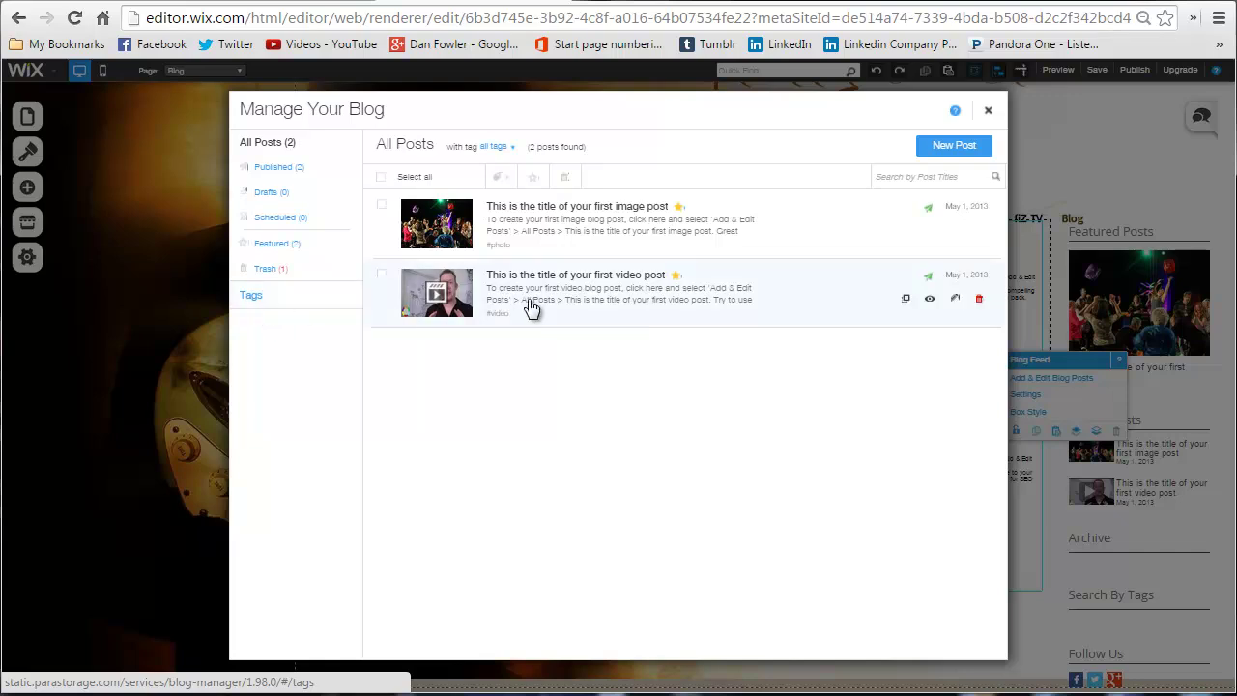
Step: Open the first image post for editing and replace its photo tag with the existing video tag
{"action": "mouse_move", "coordinate": [838, 223]}
{"action": "left_click", "coordinate": [958, 231]}
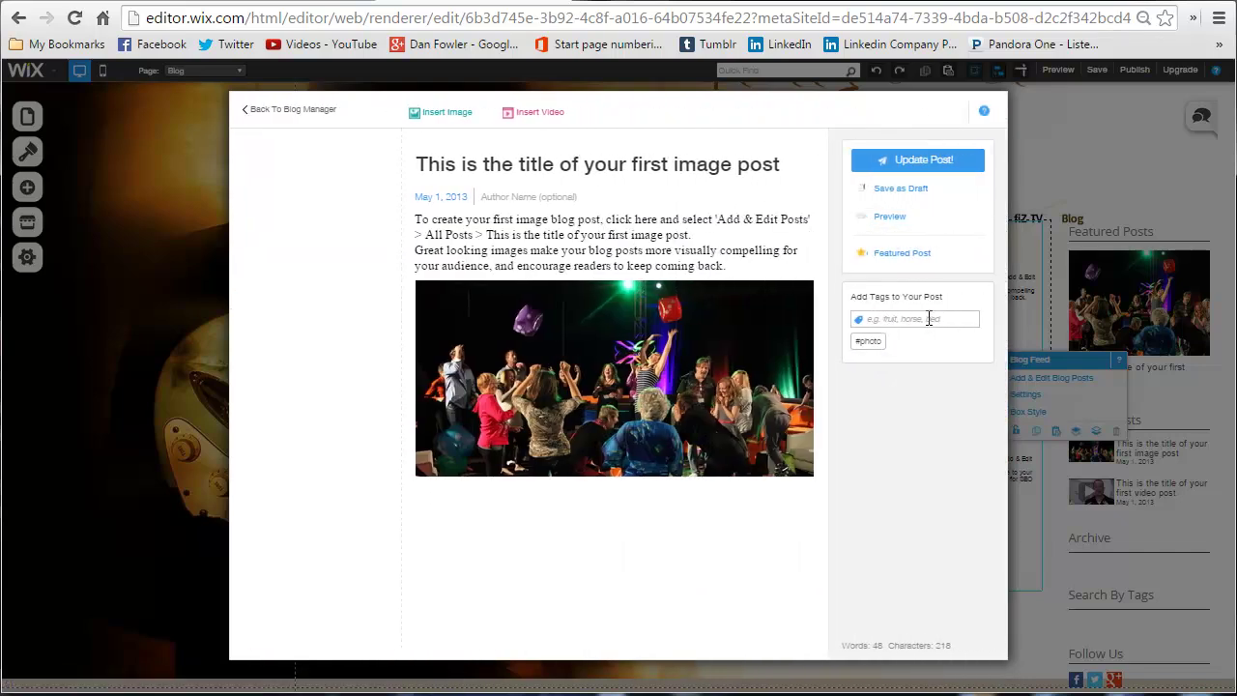
{"action": "left_click", "coordinate": [874, 321]}
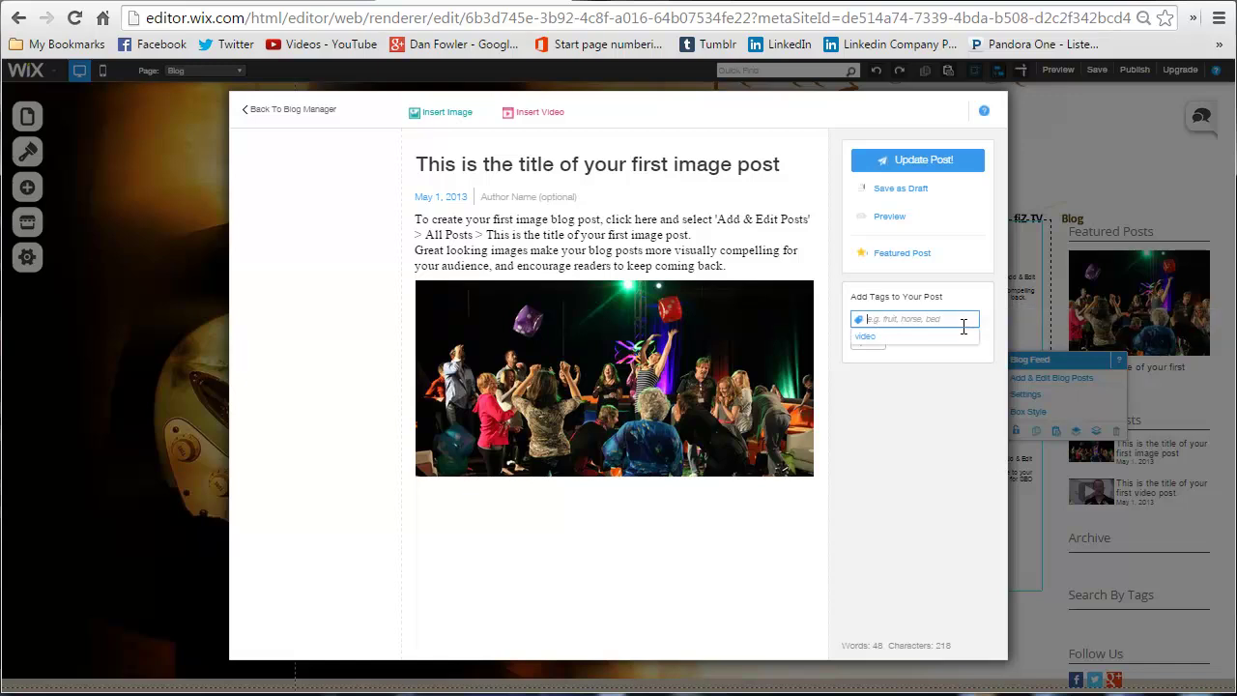
{"action": "left_click", "coordinate": [873, 339]}
{"action": "left_click", "coordinate": [870, 343]}
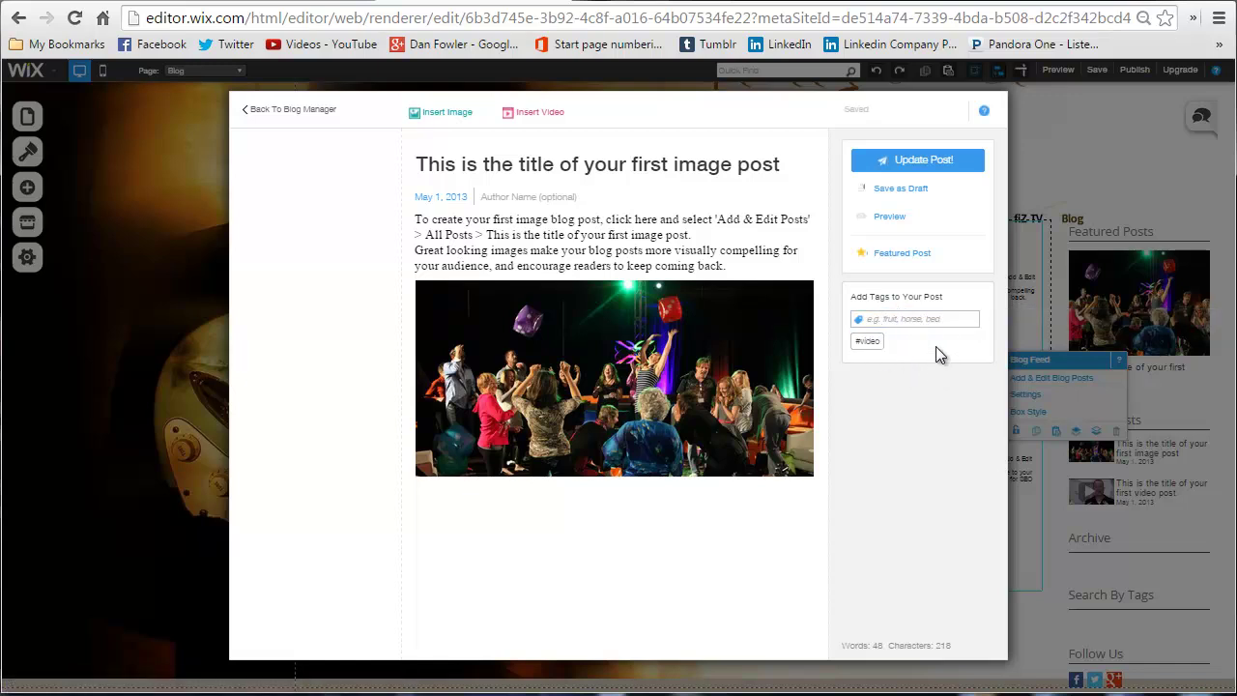
Step: Add the tags music and event to the image post
{"action": "left_click", "coordinate": [922, 321]}
{"action": "type", "text": "mi"}
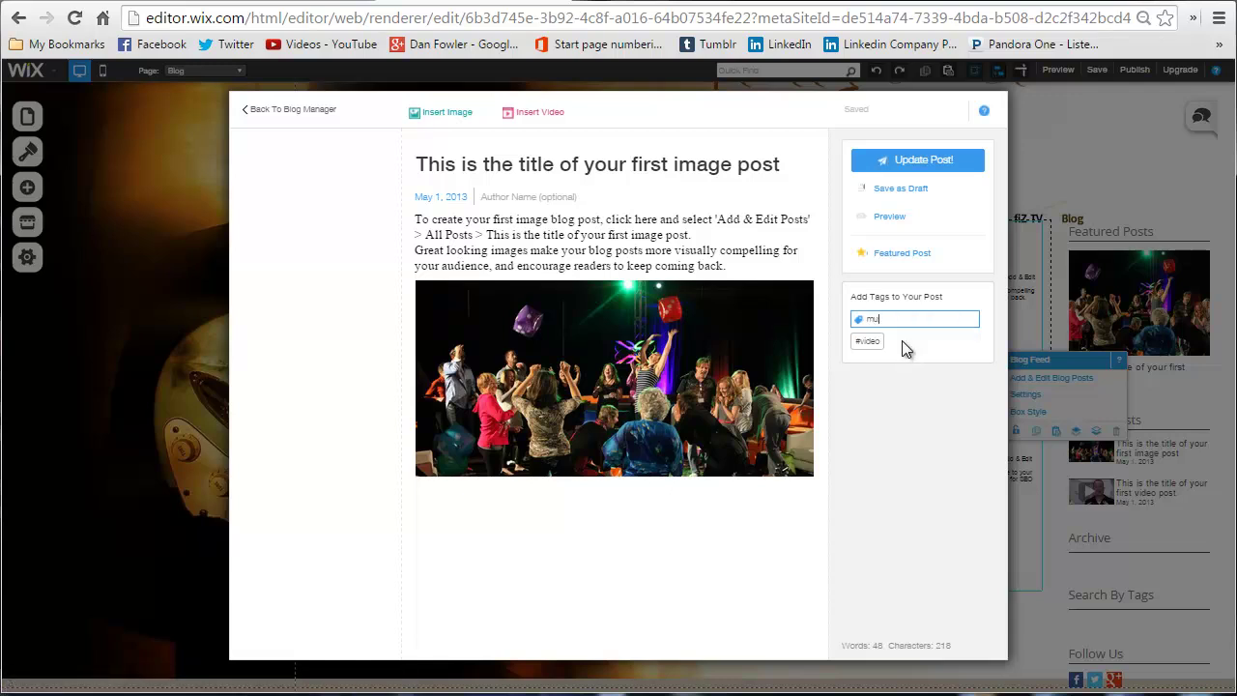
{"action": "key", "text": "Return"}
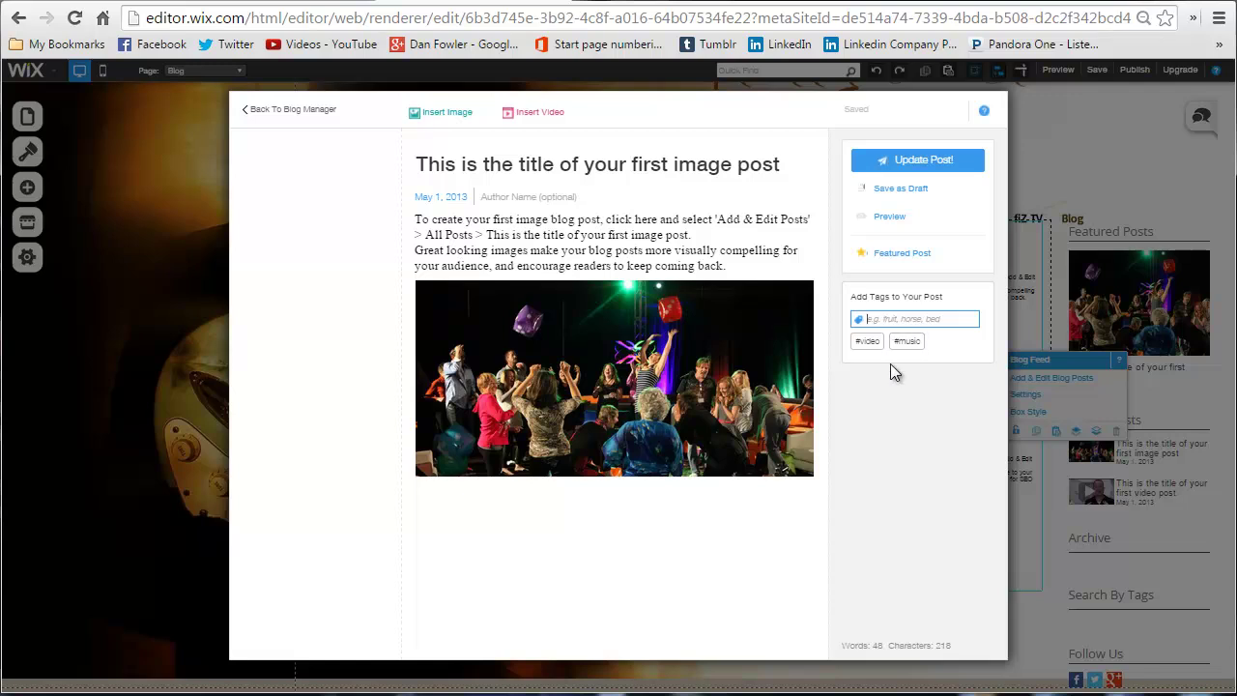
{"action": "left_click", "coordinate": [909, 338]}
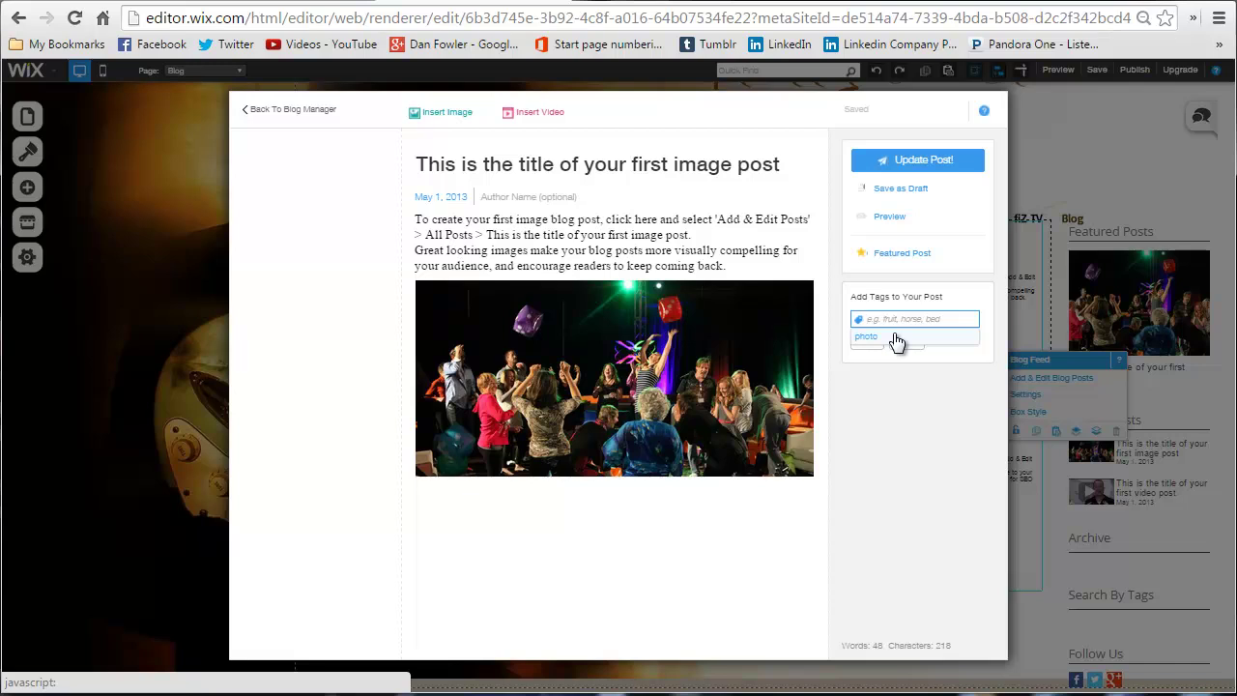
{"action": "type", "text": "event"}
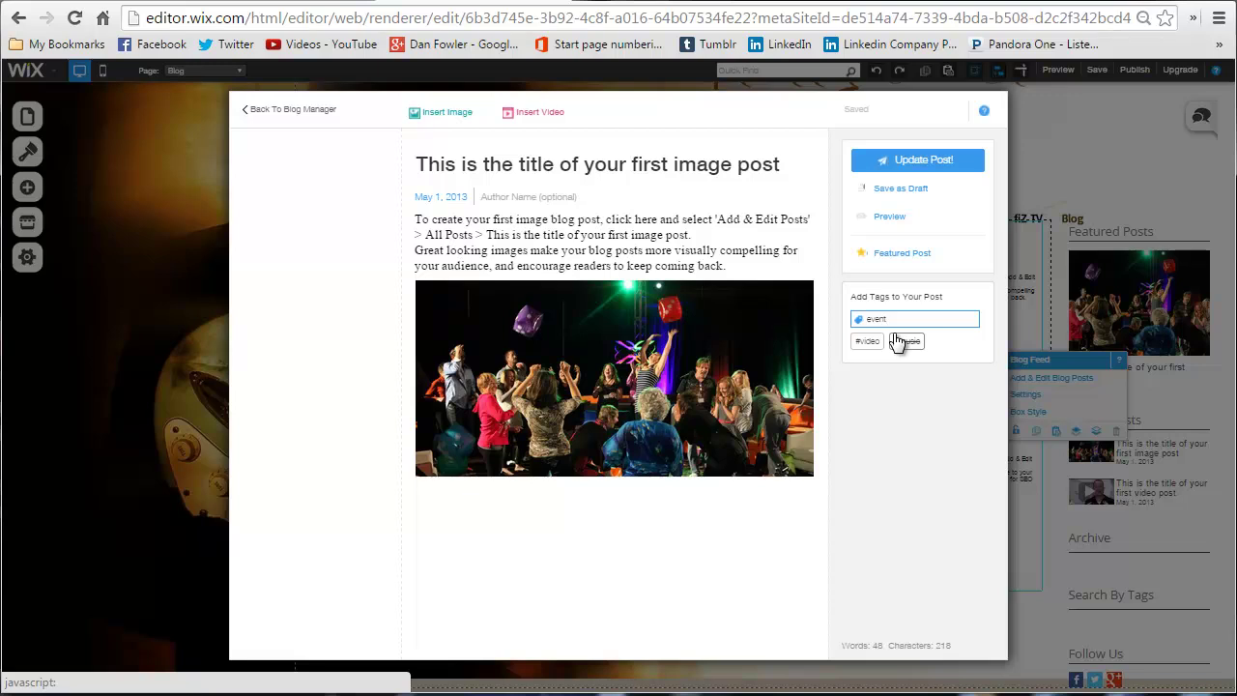
{"action": "key", "text": "Return"}
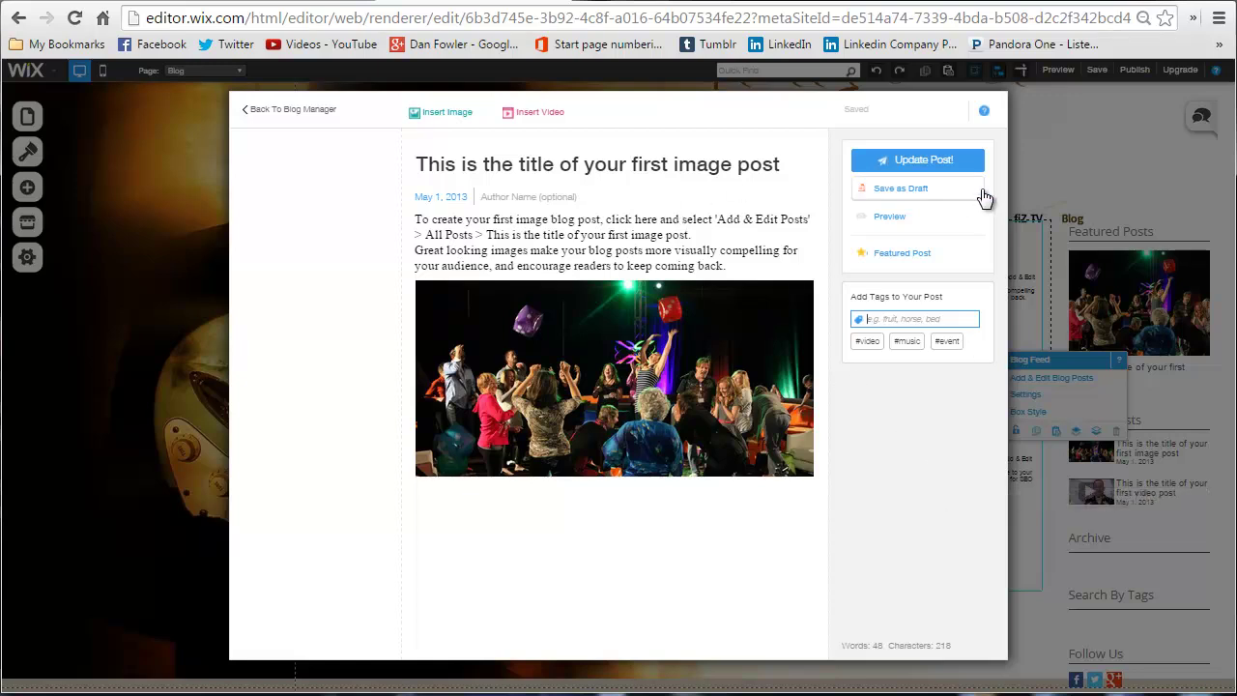
Step: Publish the image post's update and return to the Blog page to review the feed and sidebar
{"action": "left_click", "coordinate": [961, 160]}
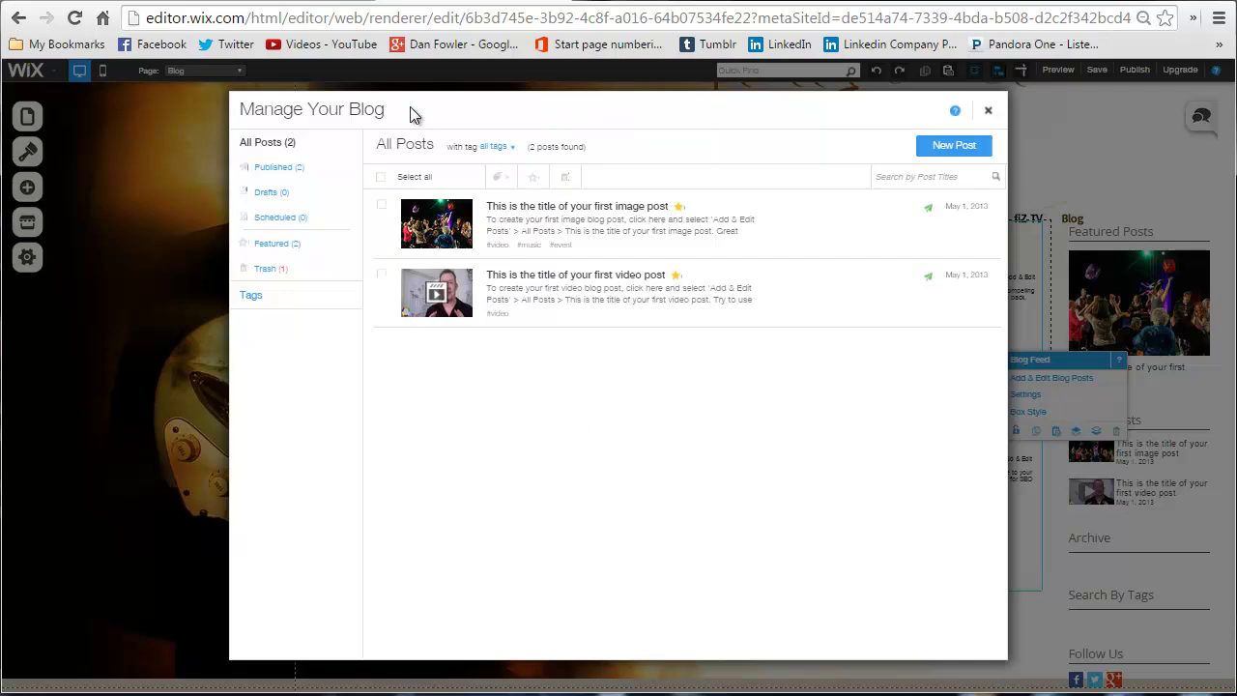
{"action": "left_click", "coordinate": [988, 109]}
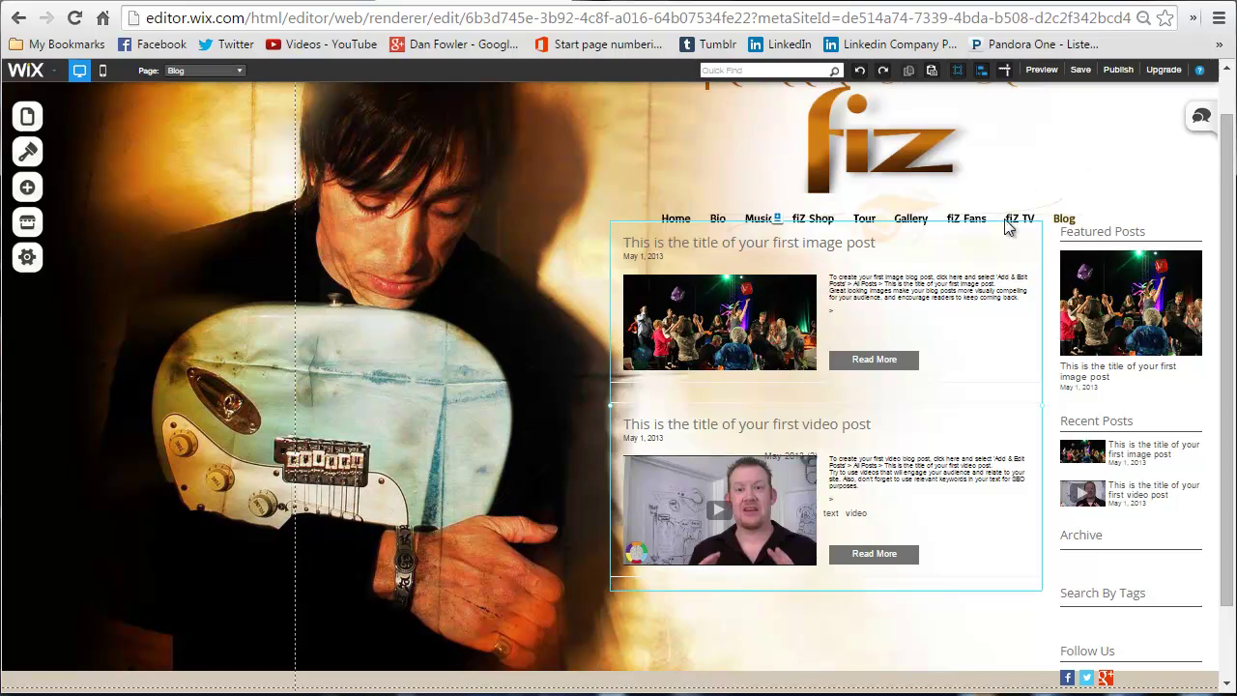
{"action": "mouse_move", "coordinate": [1230, 189]}
{"action": "left_mouse_down"}
{"action": "mouse_move", "coordinate": [1231, 329]}
{"action": "mouse_move", "coordinate": [1233, 211]}
{"action": "left_mouse_up"}
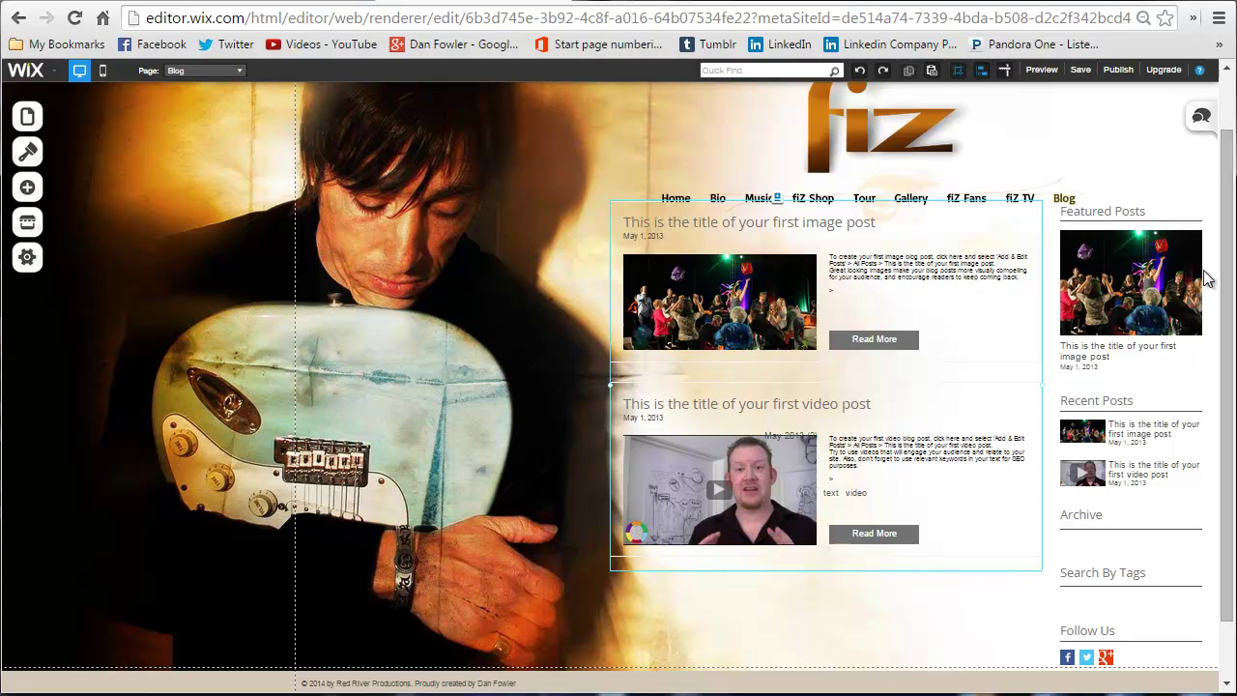
{"action": "left_click", "coordinate": [980, 329]}
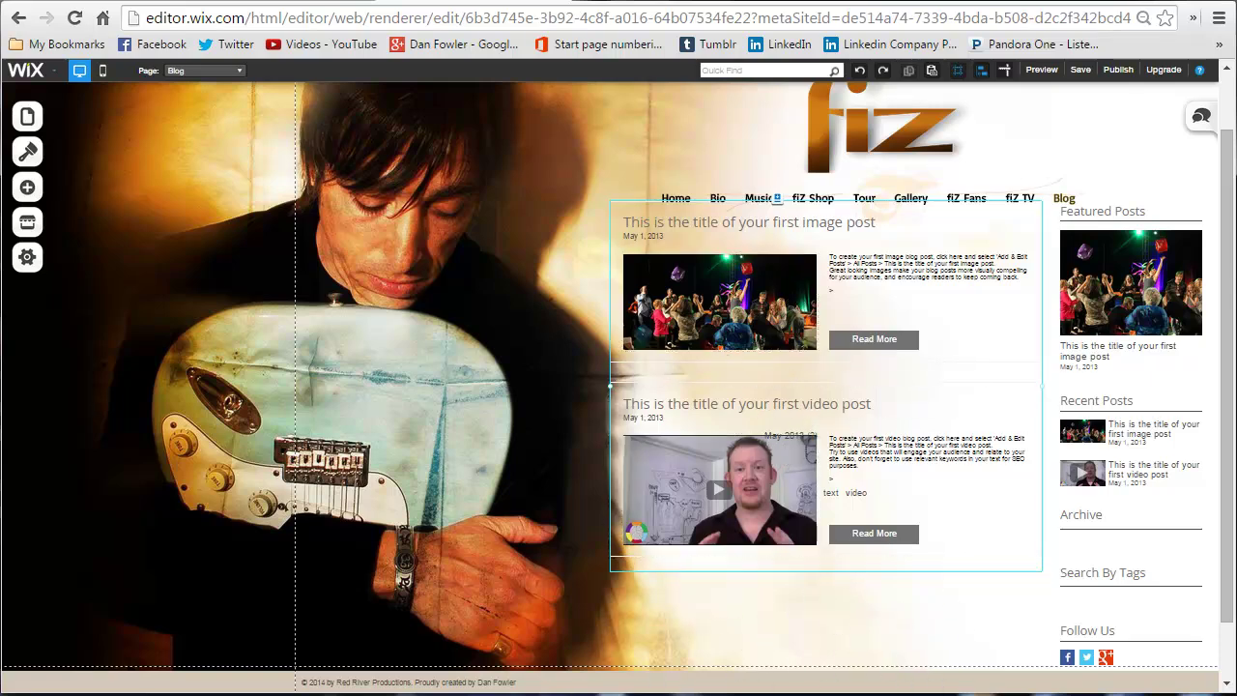
{"action": "scroll", "coordinate": [830, 582], "scroll_direction": "down", "scroll_amount": 2}
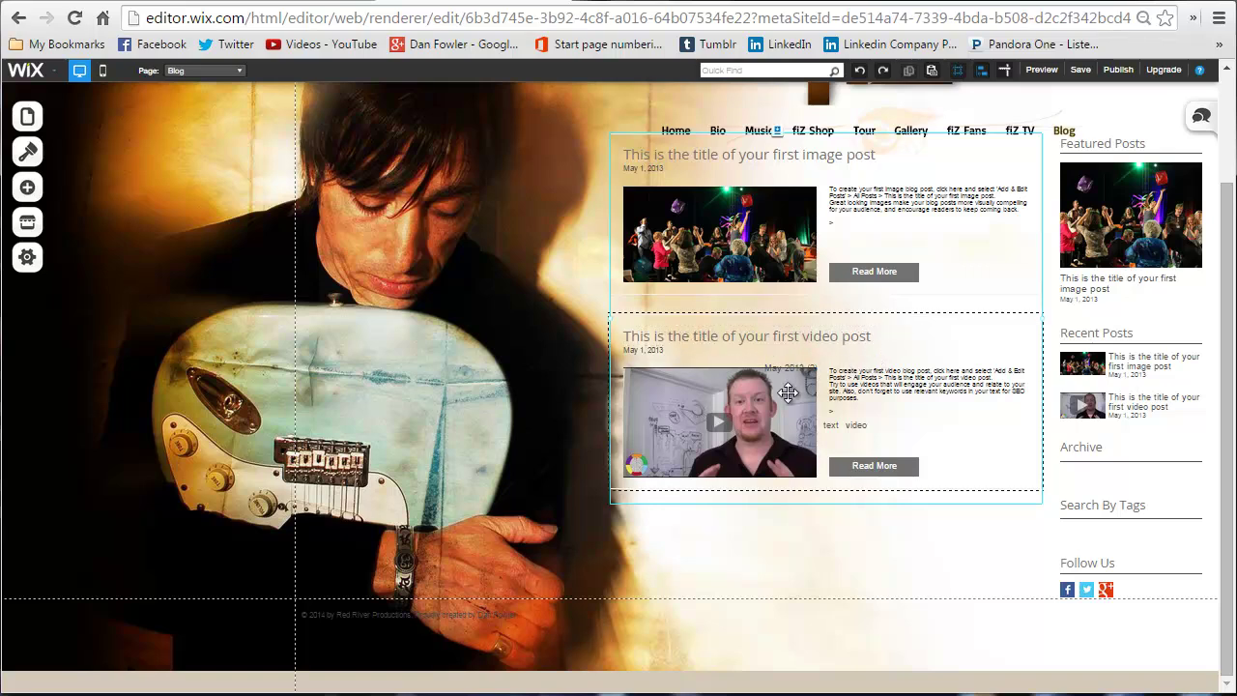
{"action": "scroll", "coordinate": [846, 438], "scroll_direction": "up", "scroll_amount": 3}
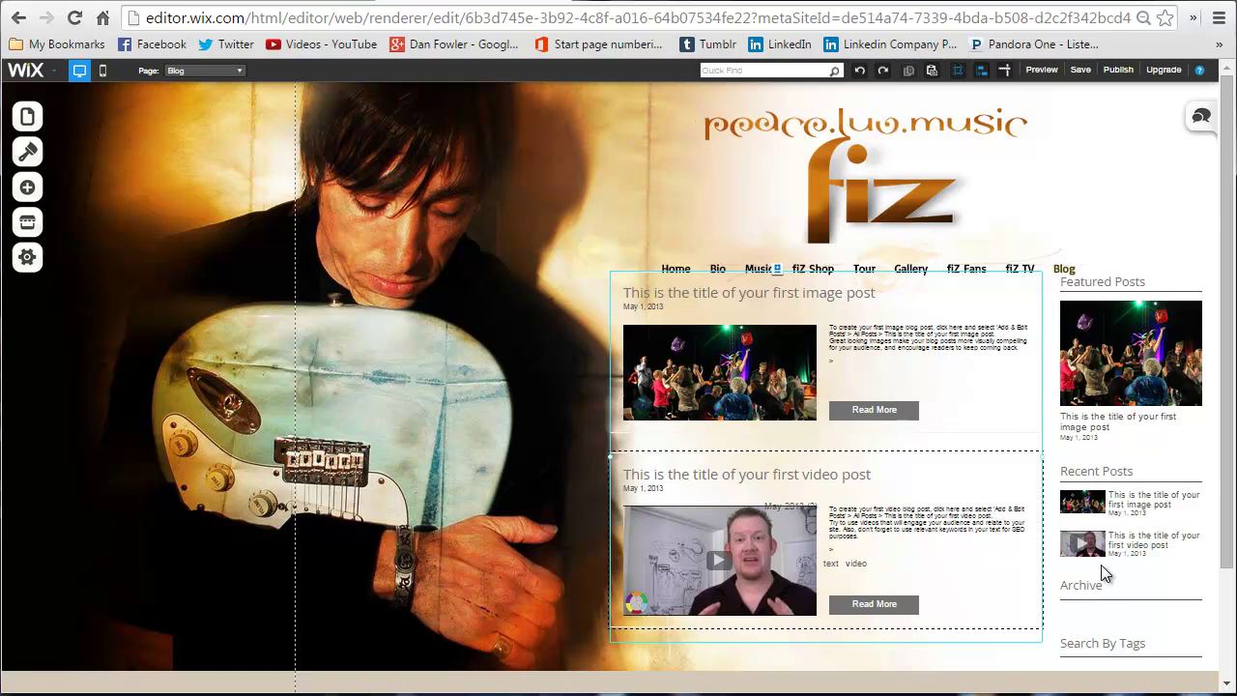
{"action": "scroll", "coordinate": [1106, 583], "scroll_direction": "down", "scroll_amount": 3}
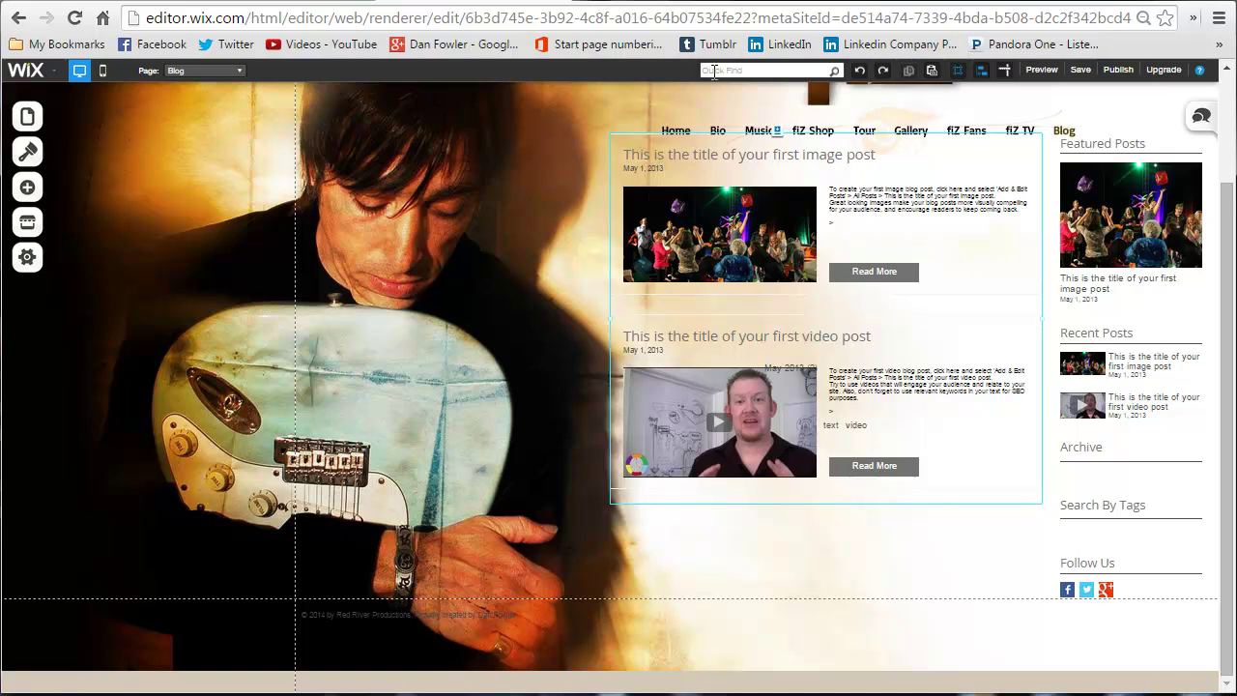
Step: Open the Home page for editing at its two manually built article teasers
{"action": "left_click", "coordinate": [220, 72]}
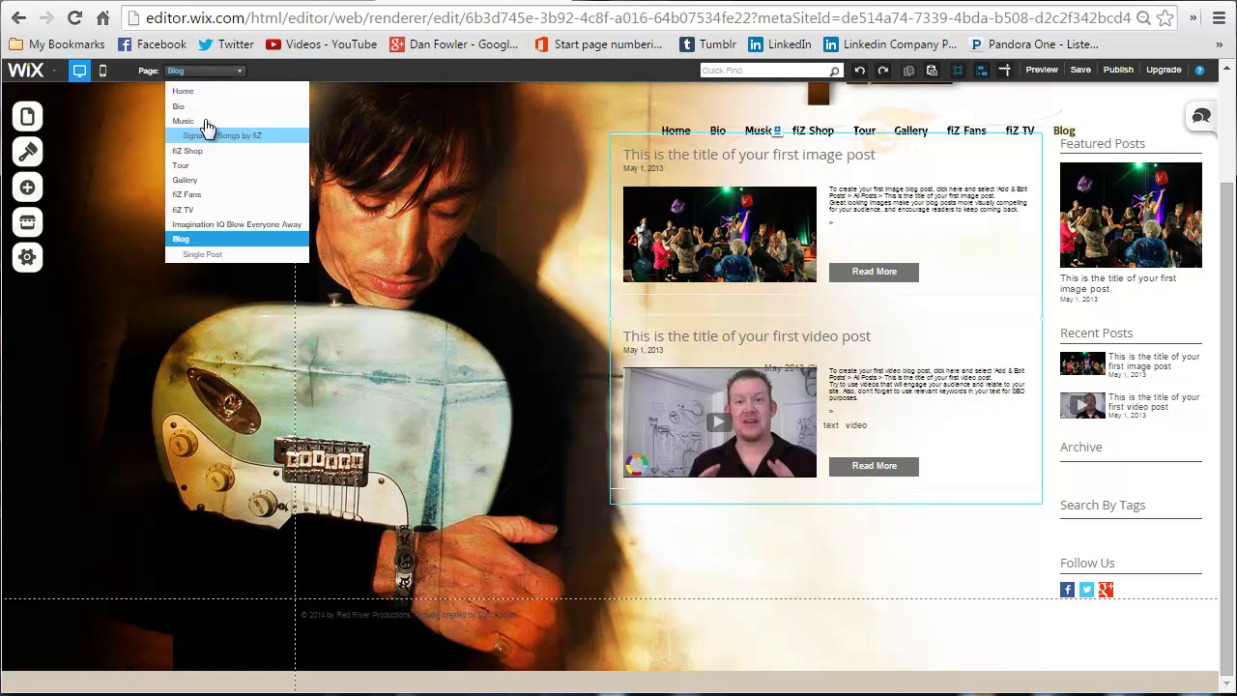
{"action": "left_click", "coordinate": [200, 92]}
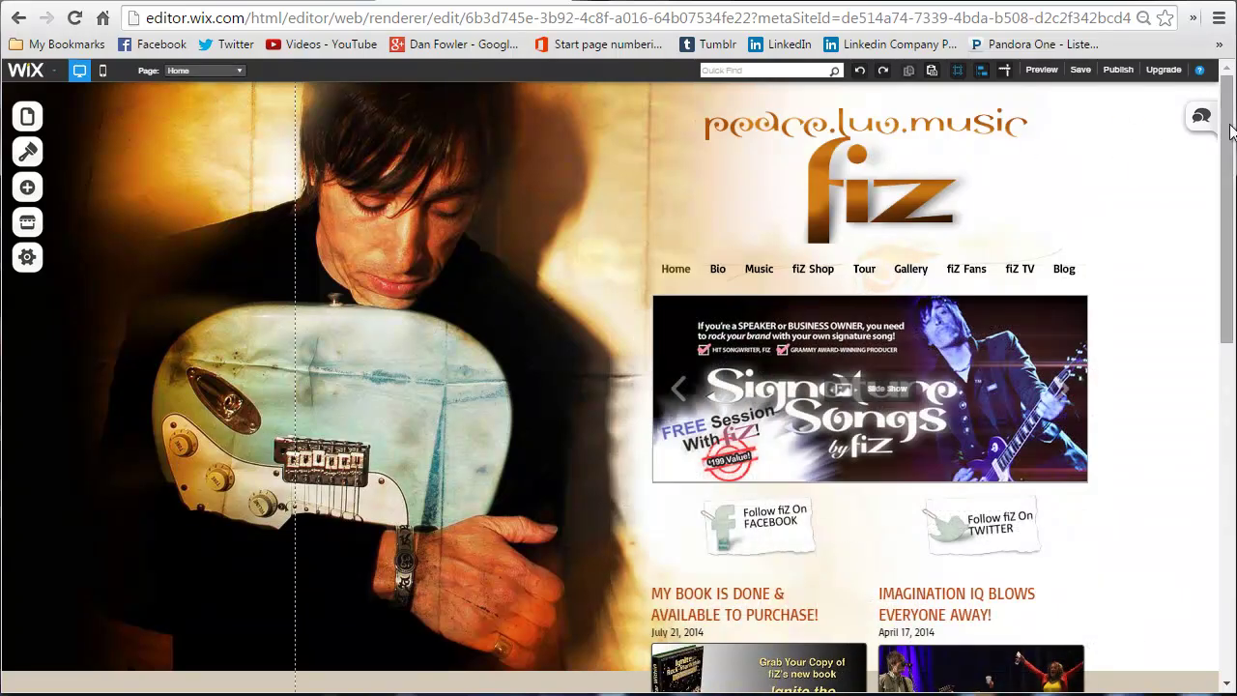
{"action": "scroll", "coordinate": [1226, 235], "scroll_direction": "down", "scroll_amount": 3}
{"action": "scroll", "coordinate": [1223, 235], "scroll_direction": "down", "scroll_amount": 2}
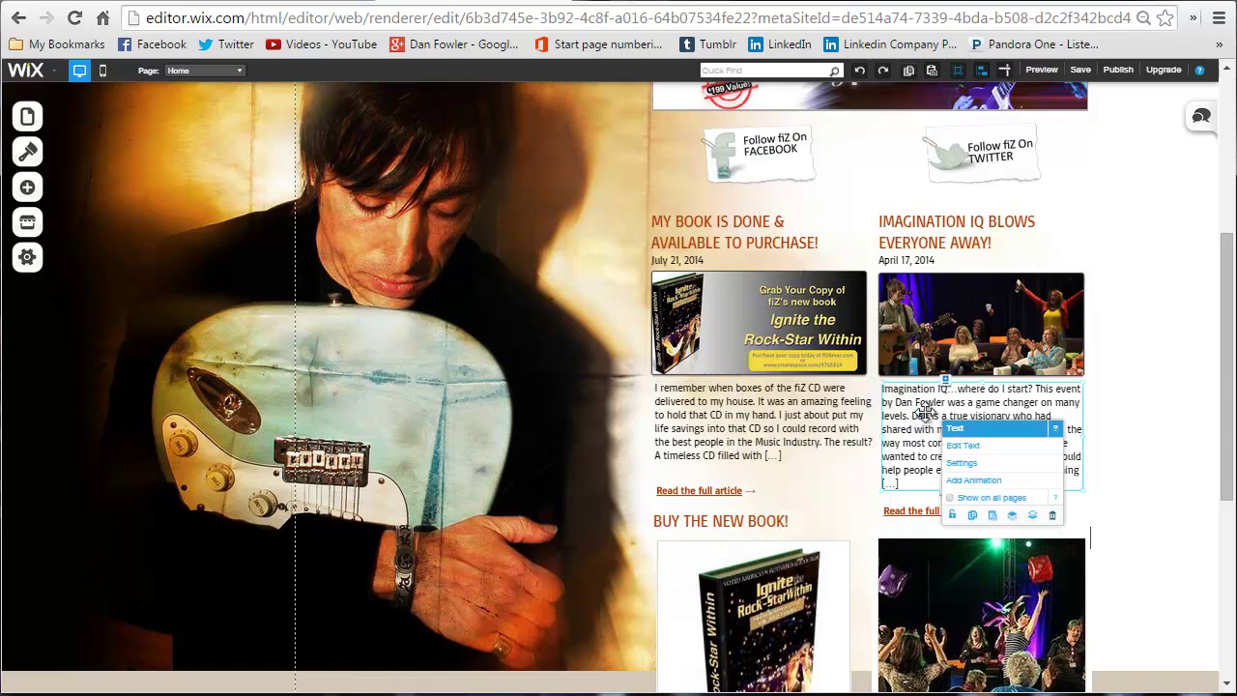
Step: Inspect the separate heading, text and image elements that make up the two article teasers
{"action": "left_click", "coordinate": [952, 243]}
{"action": "left_click", "coordinate": [725, 237]}
{"action": "right_click", "coordinate": [706, 321]}
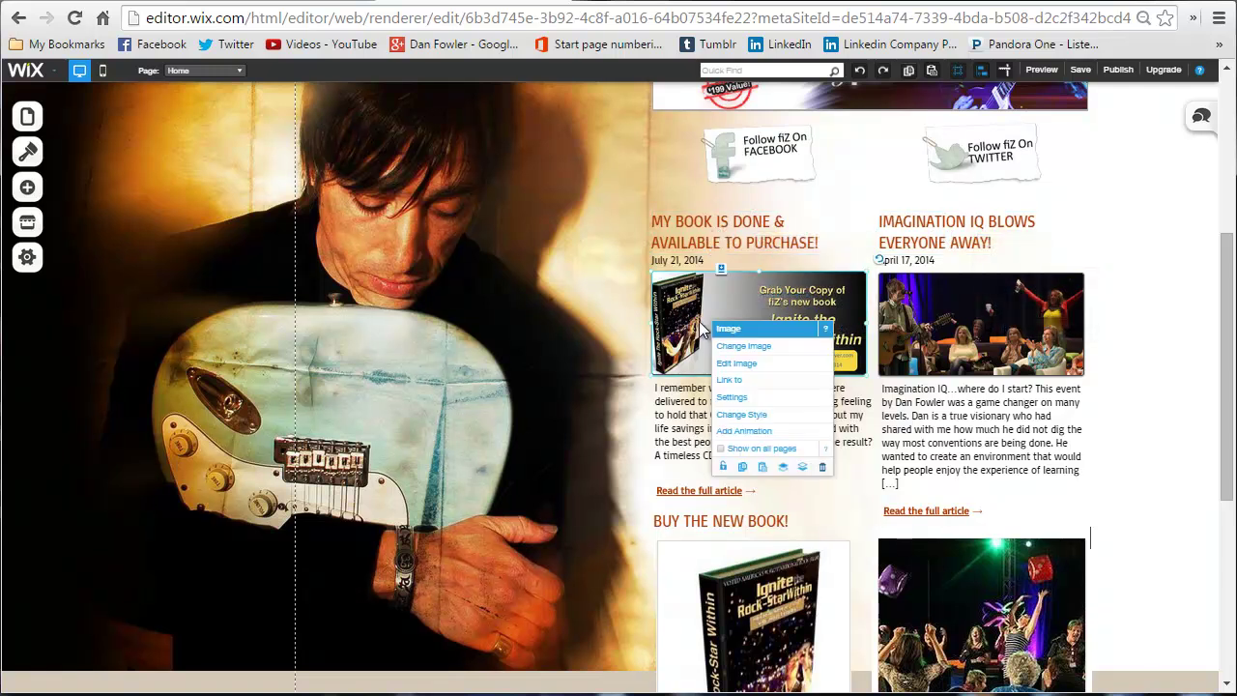
{"action": "left_click", "coordinate": [991, 323]}
{"action": "right_click", "coordinate": [1023, 329]}
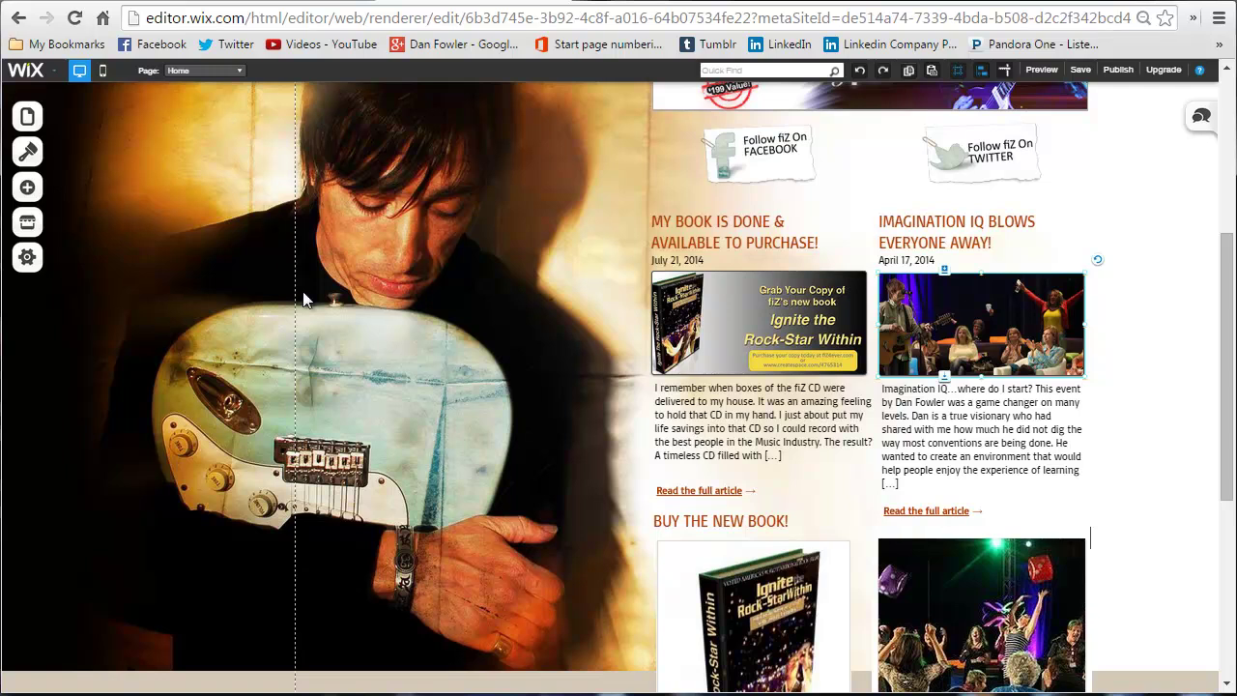
Step: Add a Posts Gallery blog element to the Home page
{"action": "left_click", "coordinate": [45, 197]}
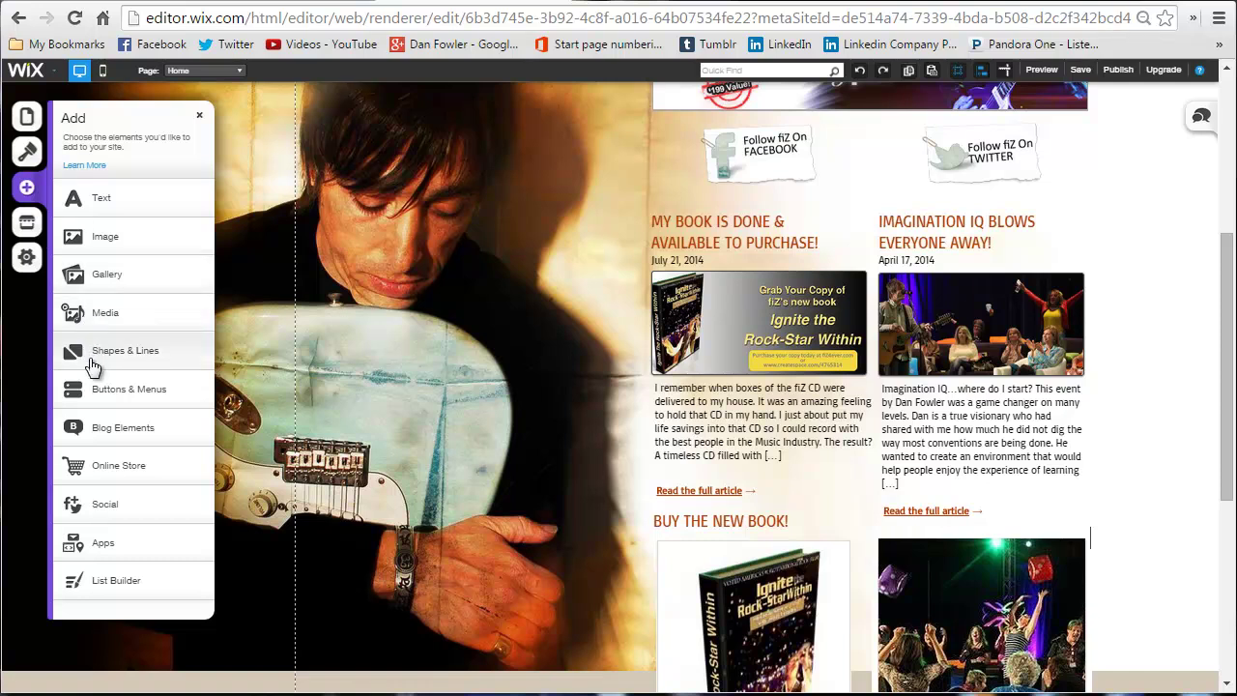
{"action": "left_click", "coordinate": [150, 436]}
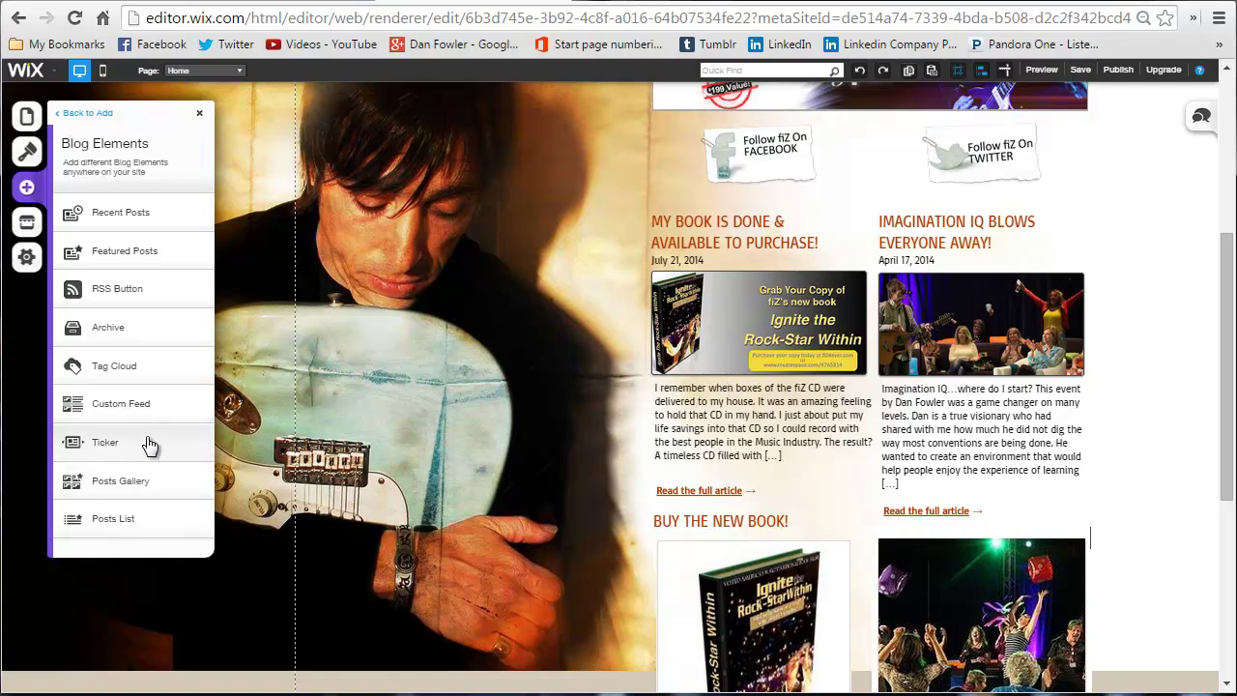
{"action": "left_click", "coordinate": [165, 491]}
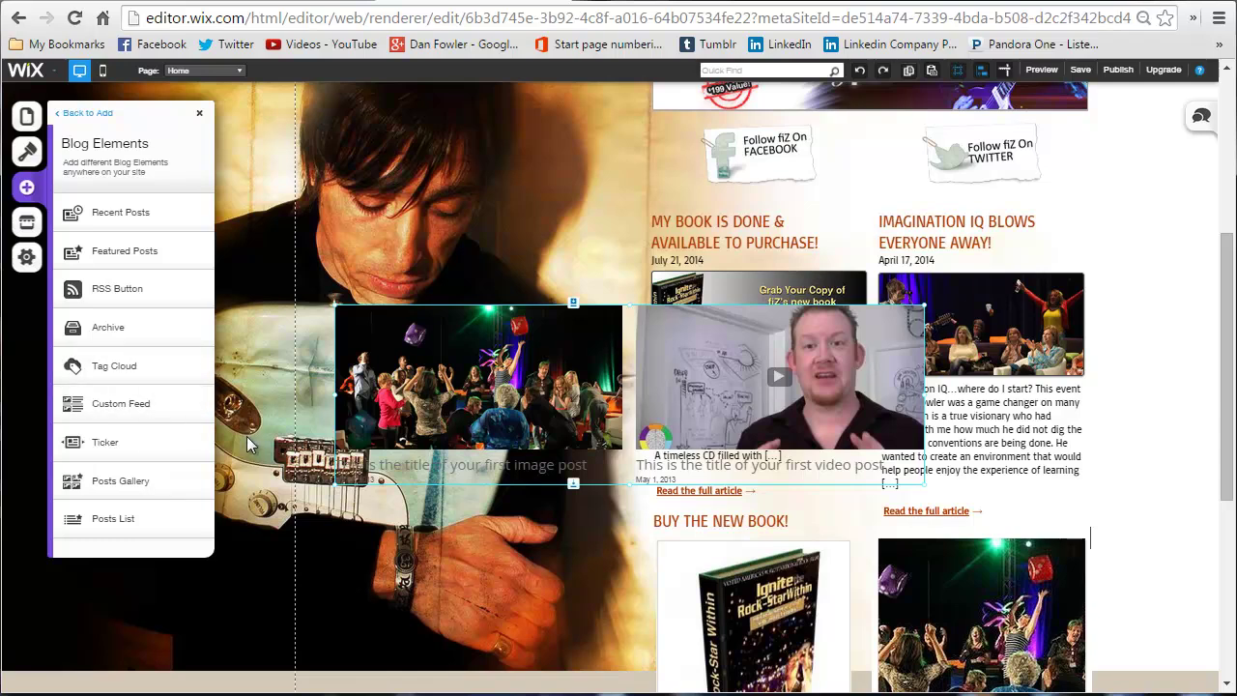
Step: Move the posts gallery over the guitar photo and shrink it to about 572 wide and 250 high
{"action": "left_click_drag", "start_coordinate": [543, 374], "coordinate": [657, 234]}
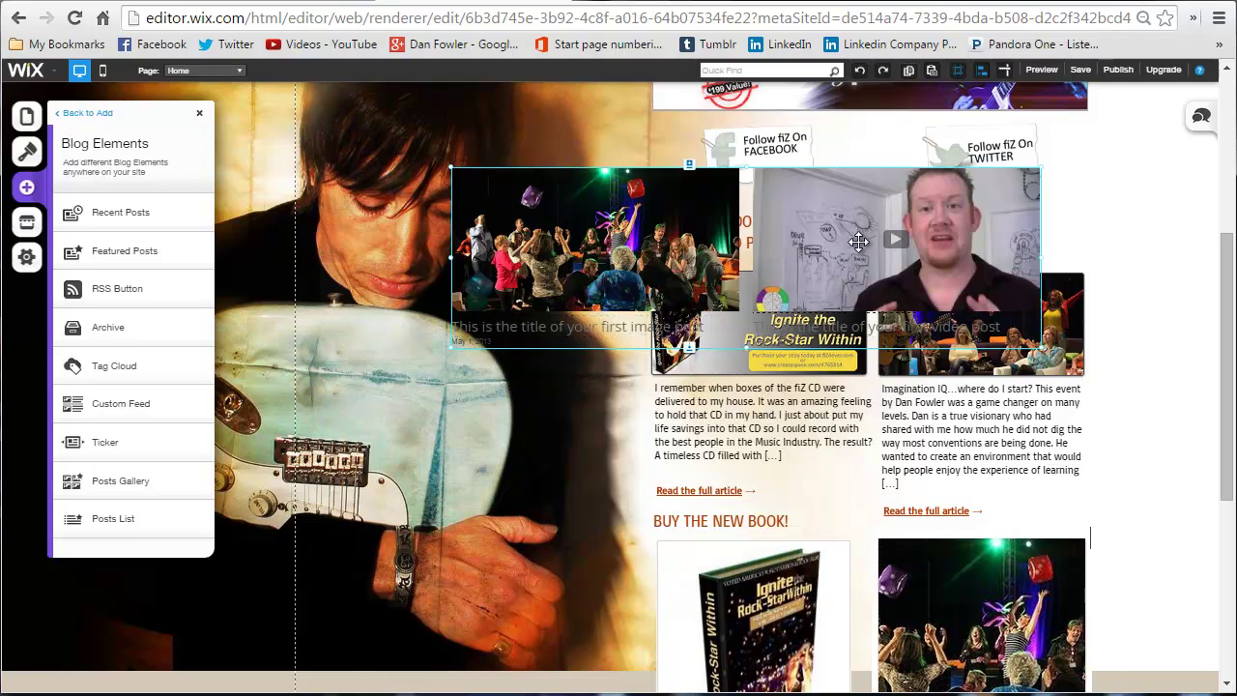
{"action": "left_click_drag", "start_coordinate": [851, 237], "coordinate": [652, 353]}
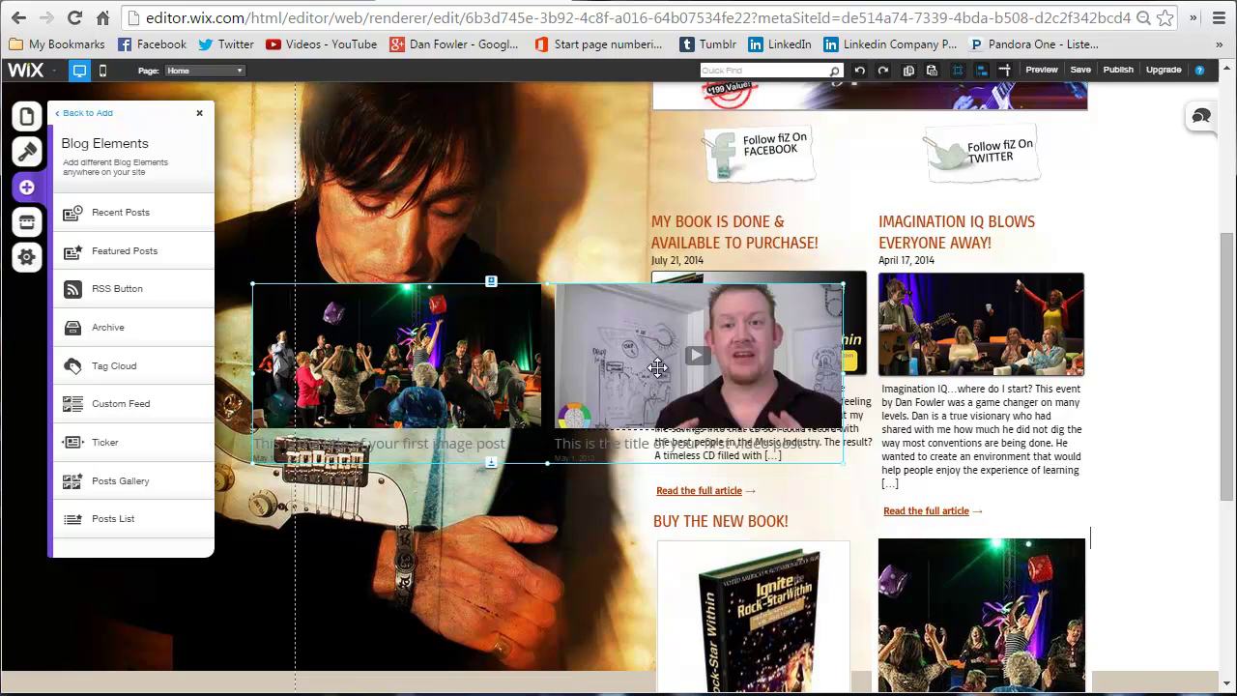
{"action": "left_click_drag", "start_coordinate": [659, 369], "coordinate": [651, 371]}
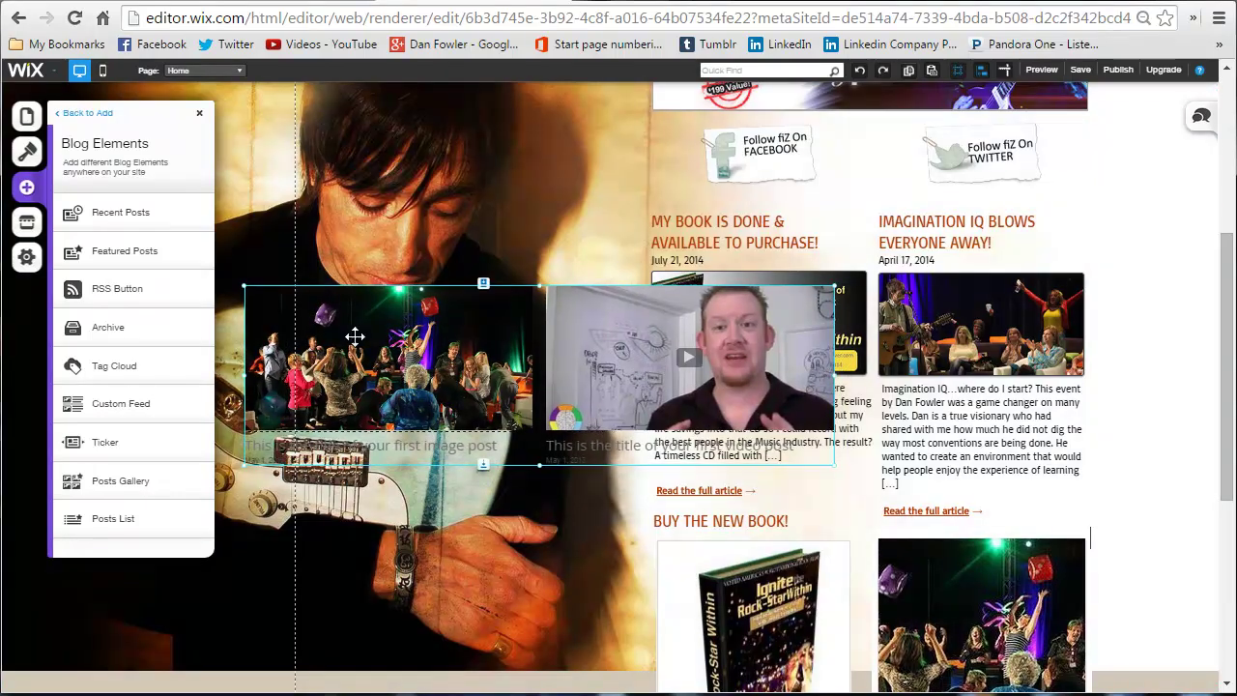
{"action": "left_click_drag", "start_coordinate": [246, 287], "coordinate": [440, 306]}
{"action": "left_click_drag", "start_coordinate": [538, 350], "coordinate": [321, 334]}
{"action": "left_click_drag", "start_coordinate": [638, 288], "coordinate": [607, 289]}
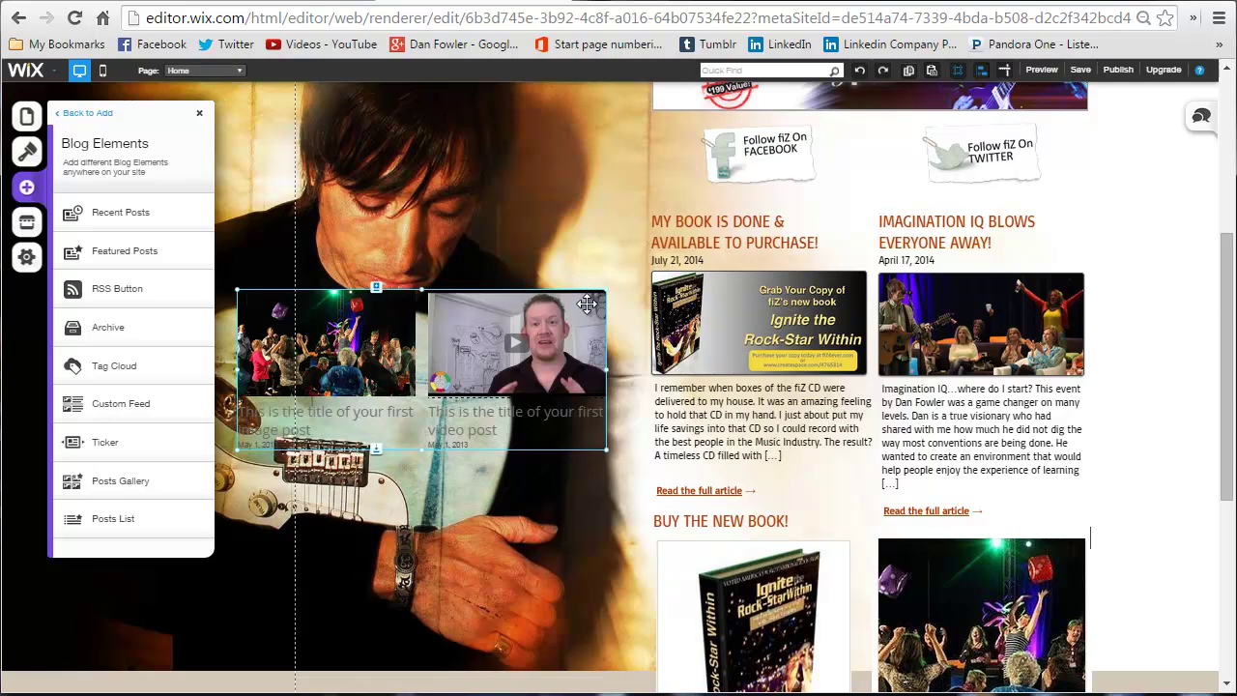
Step: Review the posts gallery's settings and set its layout to media below title
{"action": "left_click", "coordinate": [452, 346]}
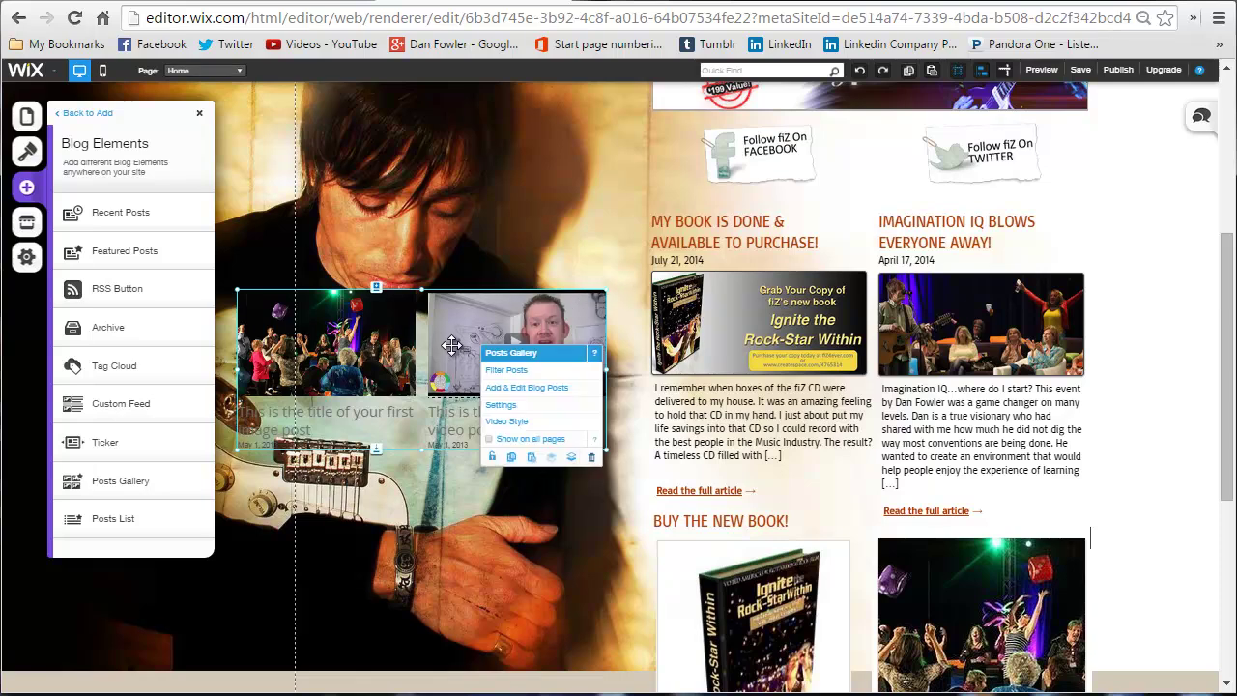
{"action": "left_click", "coordinate": [542, 406]}
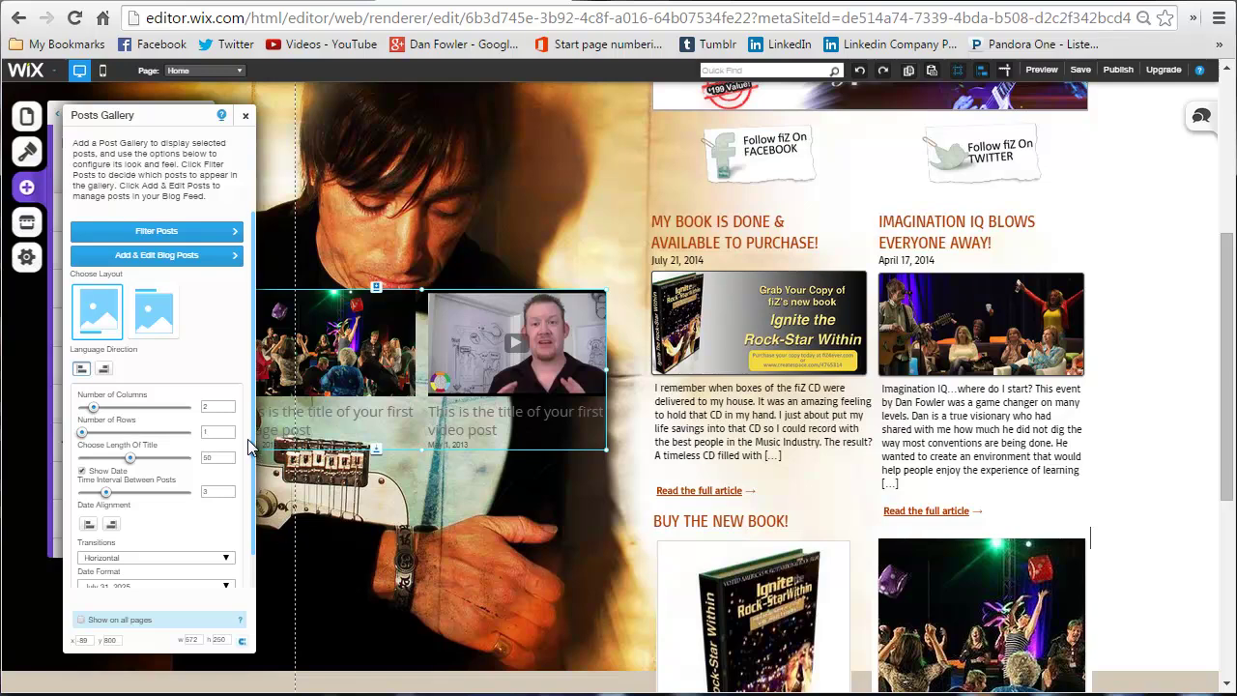
{"action": "scroll", "coordinate": [253, 445], "scroll_direction": "down", "scroll_amount": 1}
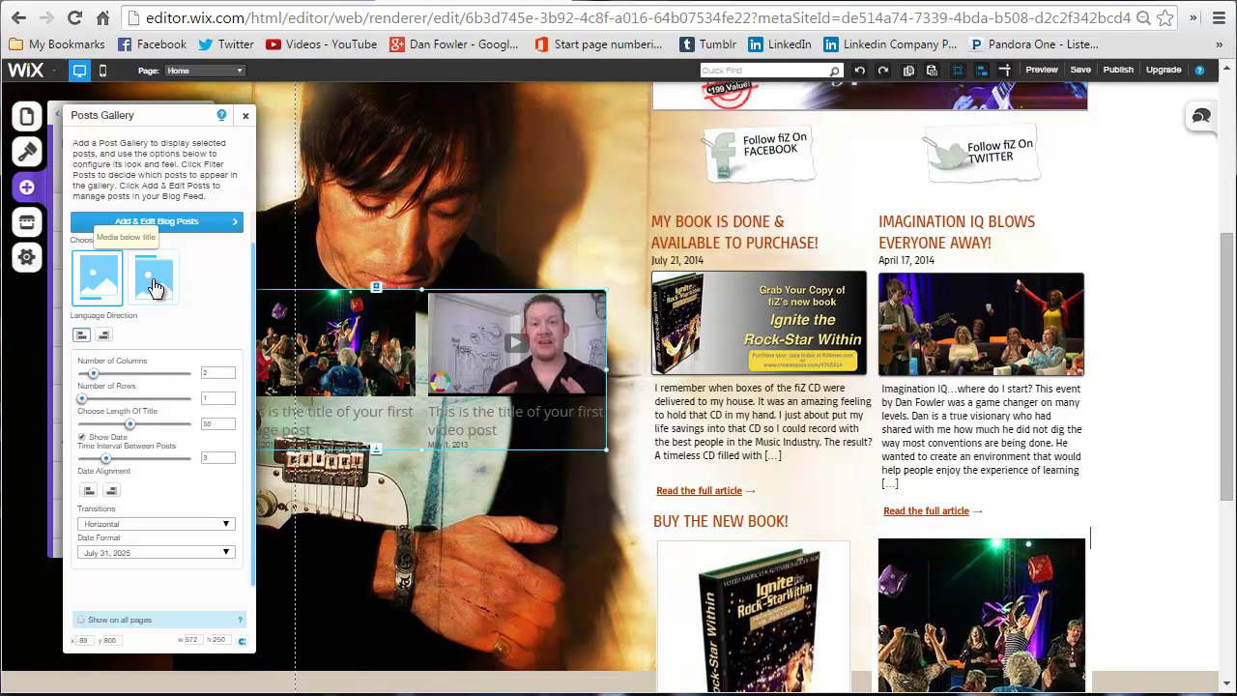
{"action": "right_click", "coordinate": [1012, 235]}
{"action": "left_click", "coordinate": [1012, 235]}
{"action": "left_click", "coordinate": [724, 242]}
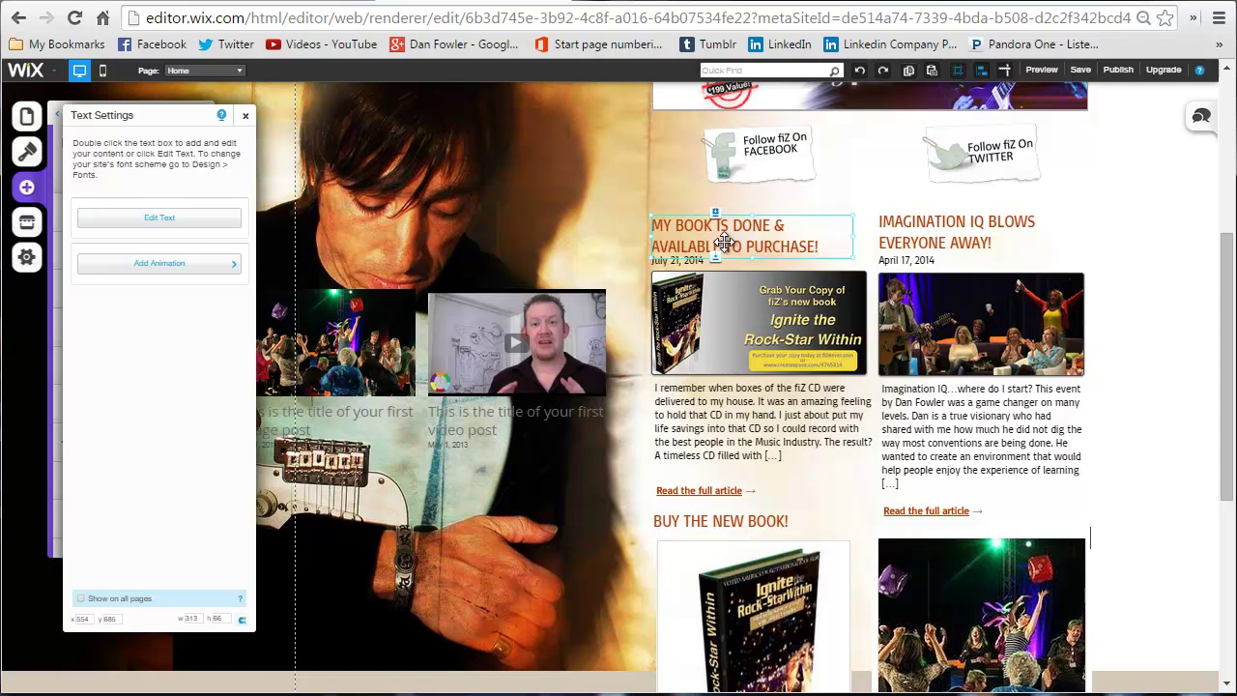
{"action": "left_click", "coordinate": [528, 206]}
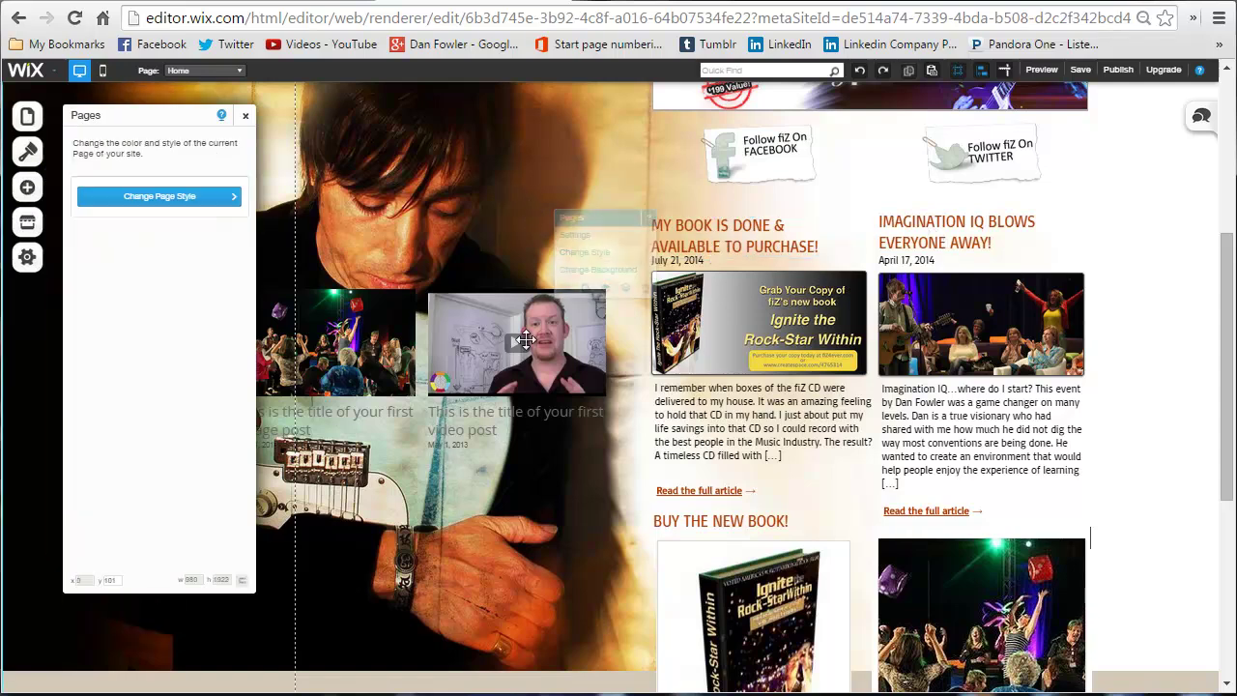
{"action": "left_click", "coordinate": [528, 341]}
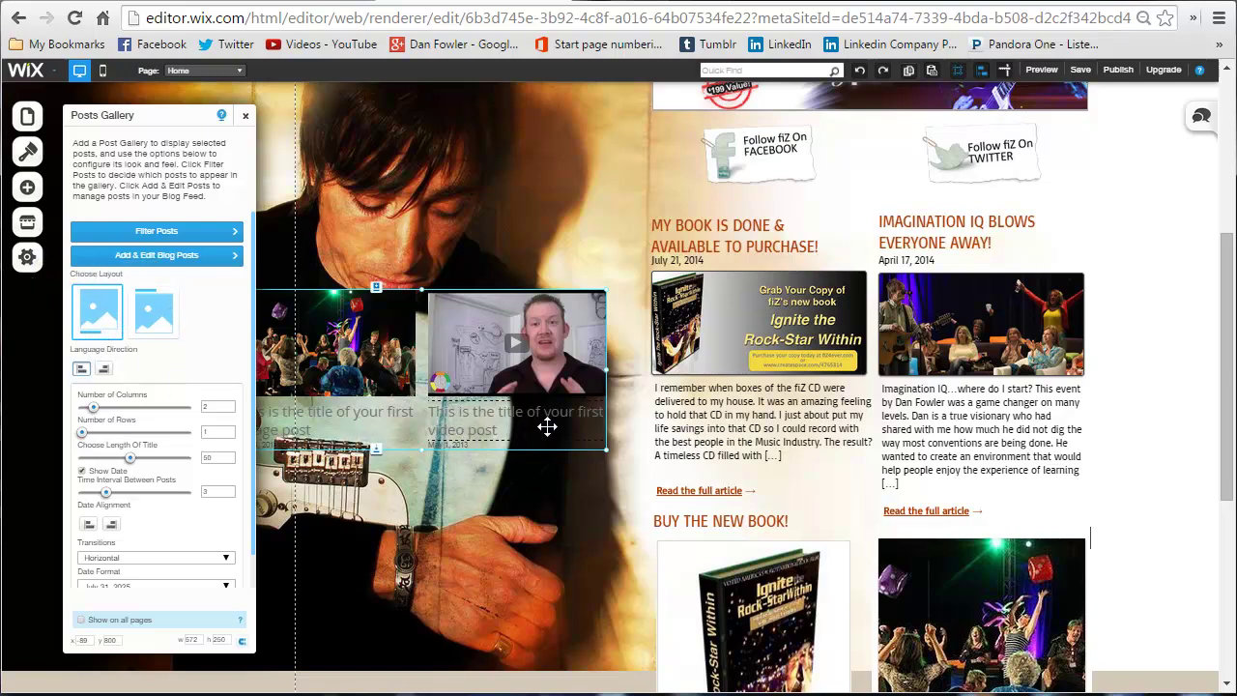
{"action": "left_click", "coordinate": [150, 315]}
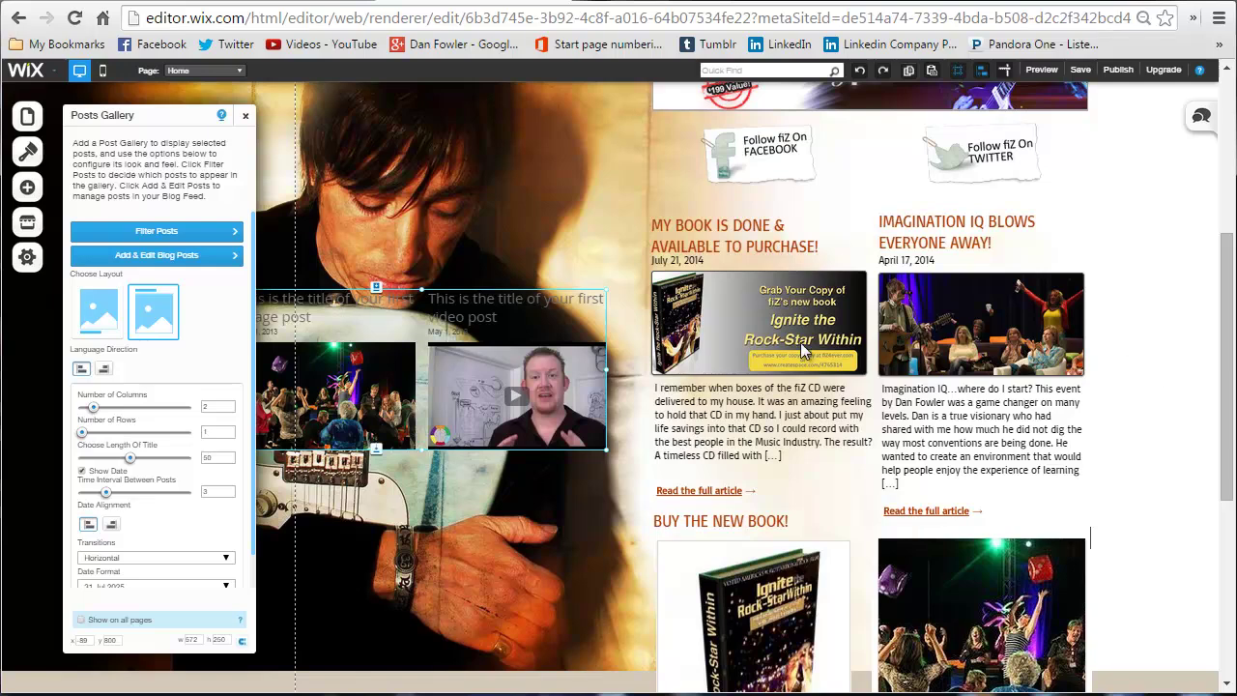
Step: Delete the headings and dates of both article teasers
{"action": "right_click", "coordinate": [680, 224]}
{"action": "left_click", "coordinate": [763, 271]}
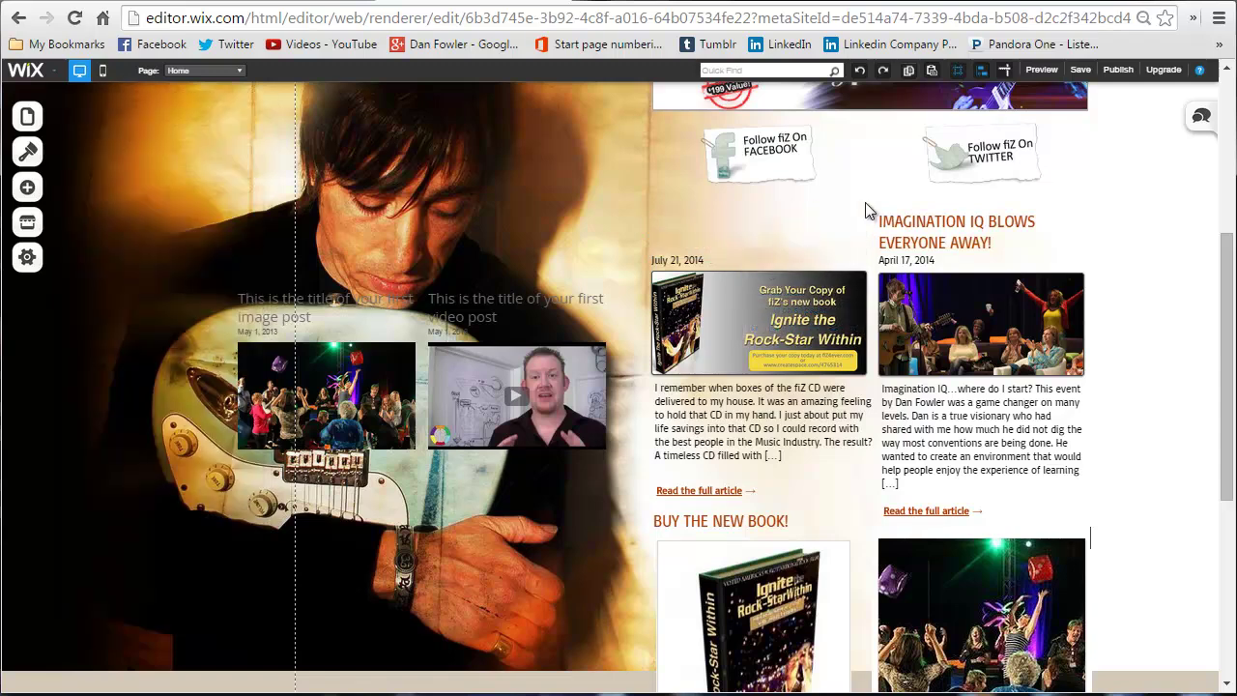
{"action": "right_click", "coordinate": [945, 242]}
{"action": "key", "text": "Delete"}
{"action": "right_click", "coordinate": [691, 260]}
{"action": "right_click", "coordinate": [910, 260]}
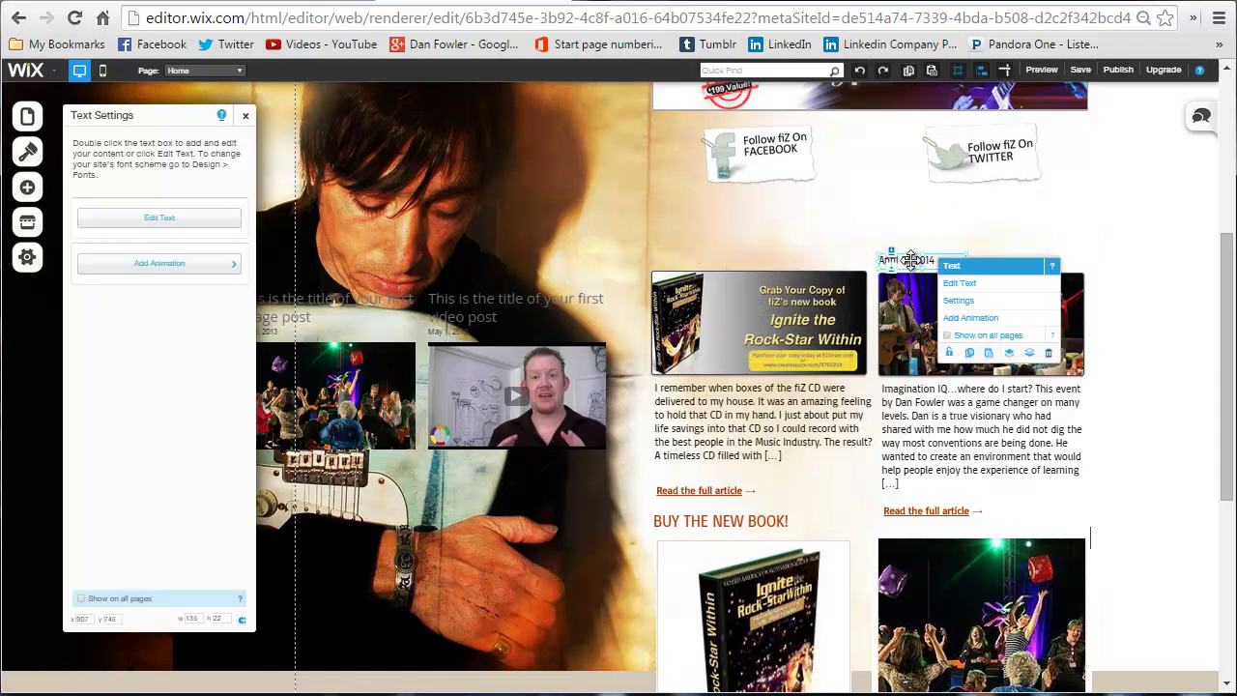
{"action": "key", "text": "Delete"}
Step: Delete the book banner and the event photo from the two article teasers
{"action": "right_click", "coordinate": [785, 312]}
{"action": "key", "text": "Delete"}
{"action": "right_click", "coordinate": [997, 319]}
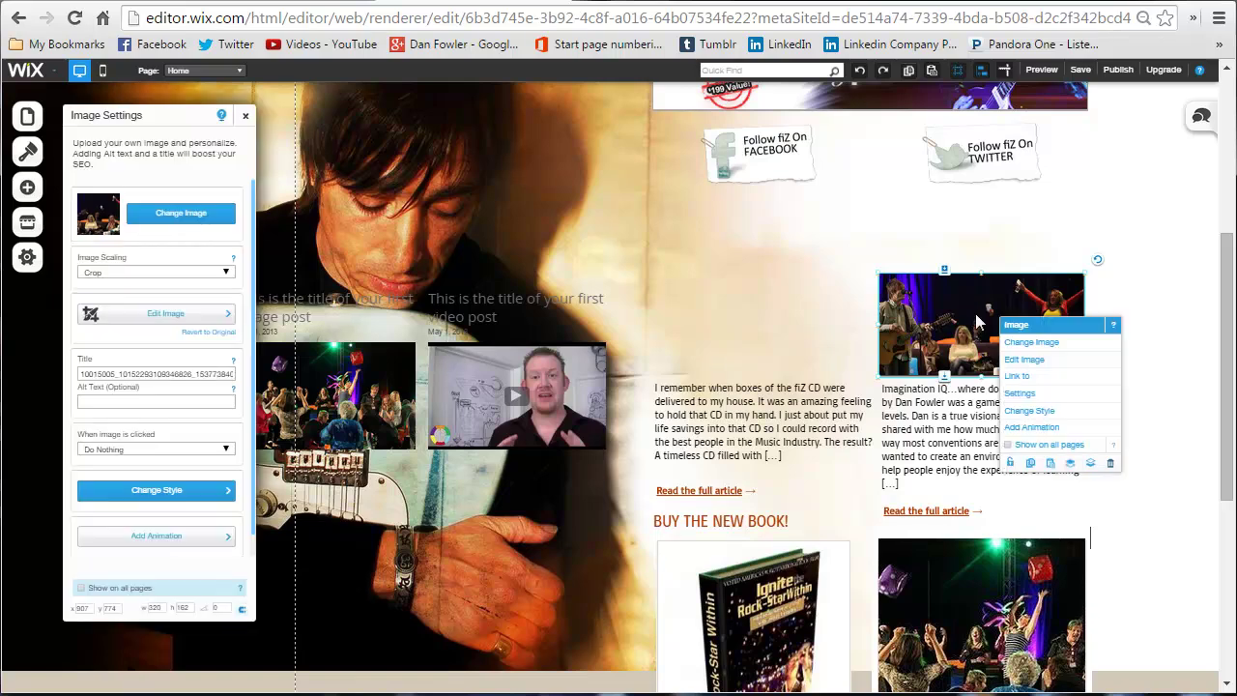
{"action": "key", "text": "Delete"}
Step: Delete both teasers' excerpt texts and the book article's Read the full article link
{"action": "right_click", "coordinate": [935, 392]}
{"action": "key", "text": "Delete"}
{"action": "right_click", "coordinate": [800, 416]}
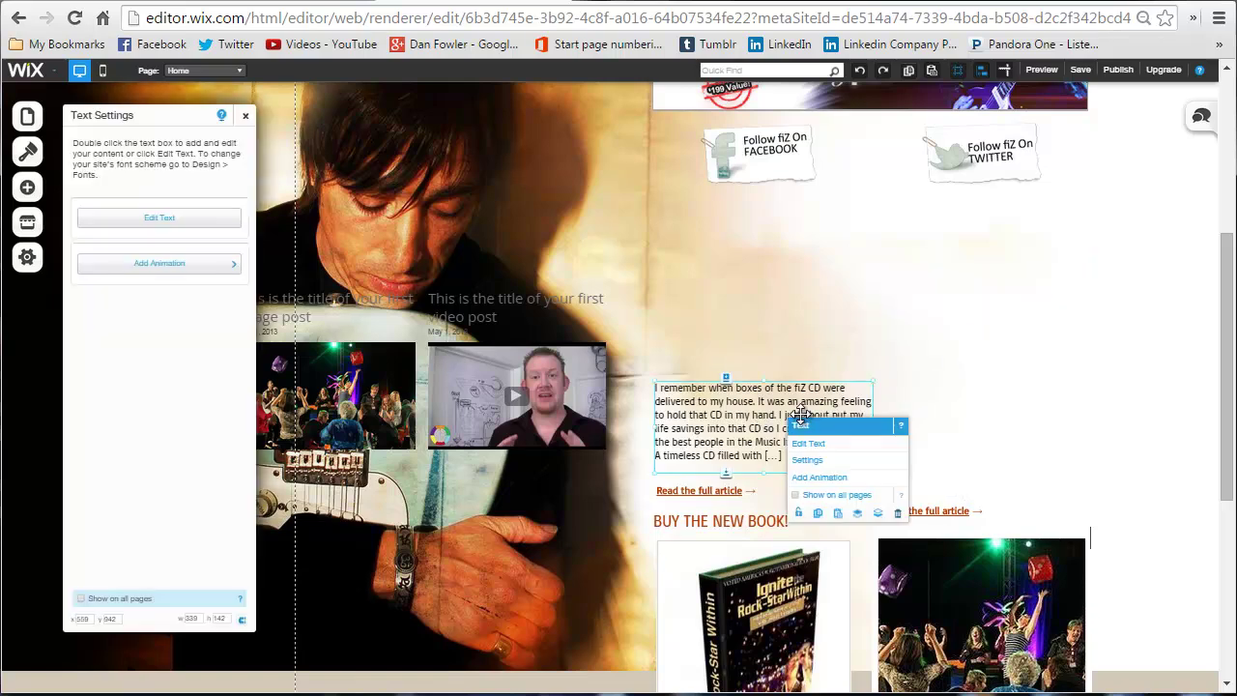
{"action": "key", "text": "Delete"}
{"action": "right_click", "coordinate": [703, 490]}
{"action": "key", "text": "Delete"}
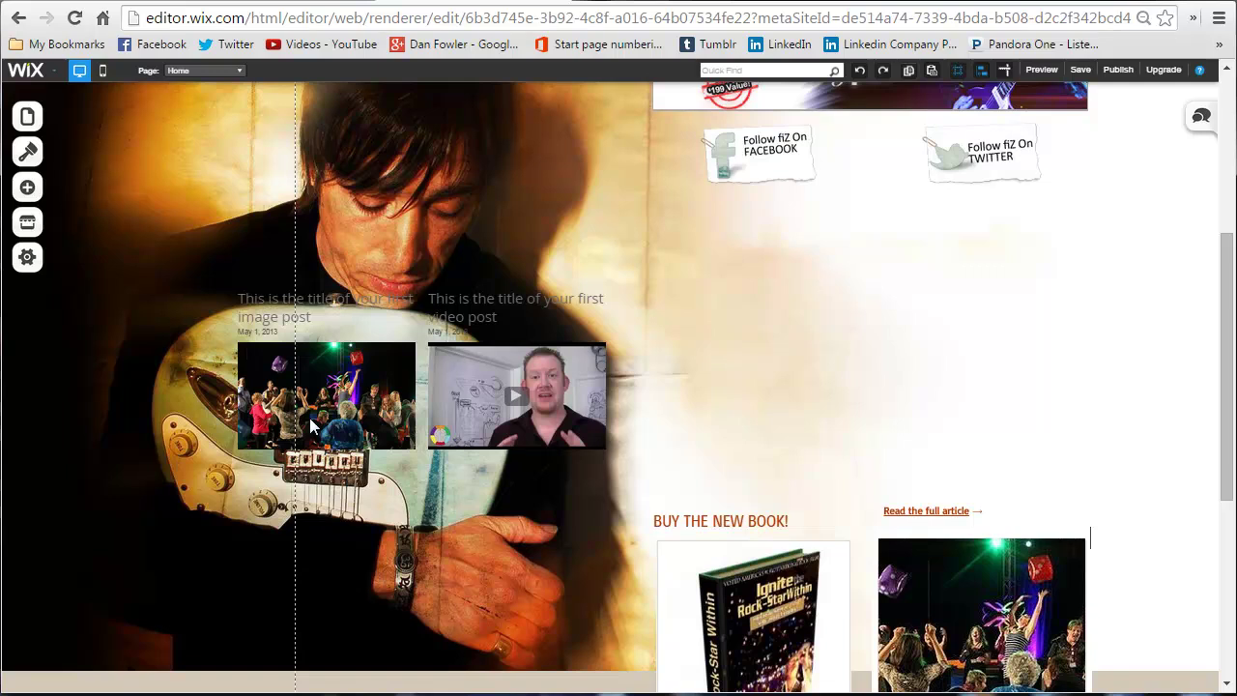
Step: Move the posts gallery into the emptied teaser area and enlarge it to about 676 wide and 260 high
{"action": "left_click_drag", "start_coordinate": [346, 422], "coordinate": [788, 363]}
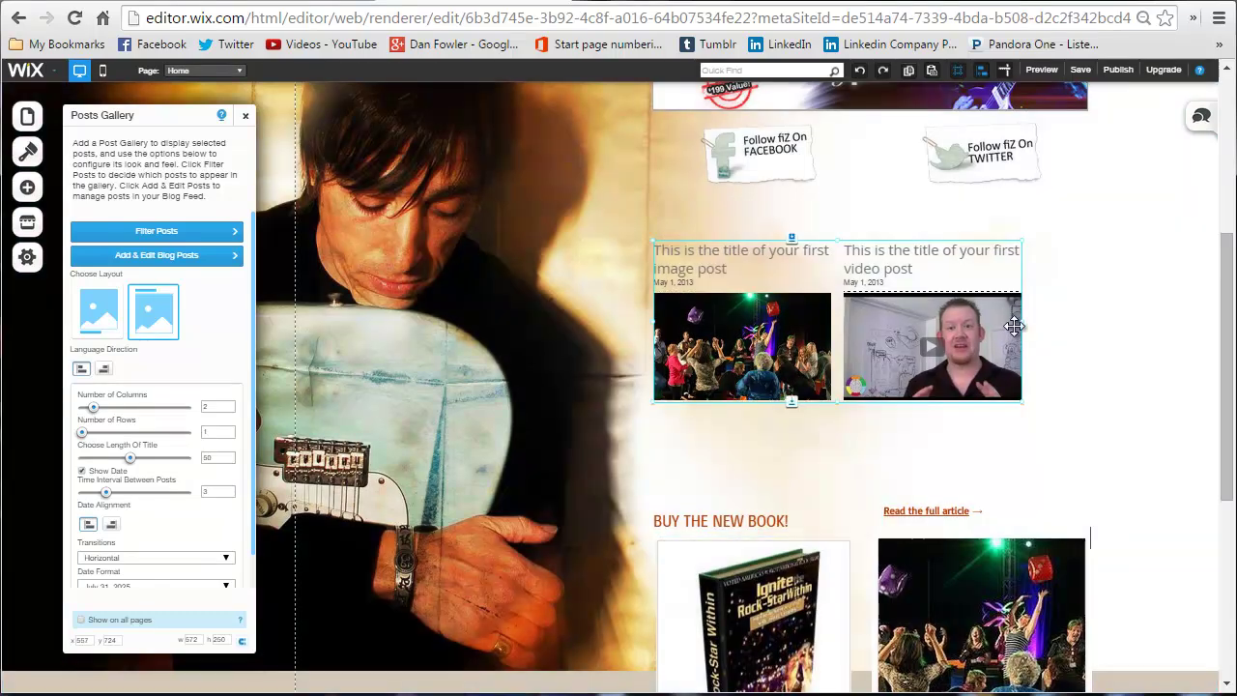
{"action": "left_click_drag", "start_coordinate": [1022, 323], "coordinate": [1090, 318]}
{"action": "left_click_drag", "start_coordinate": [873, 399], "coordinate": [879, 402]}
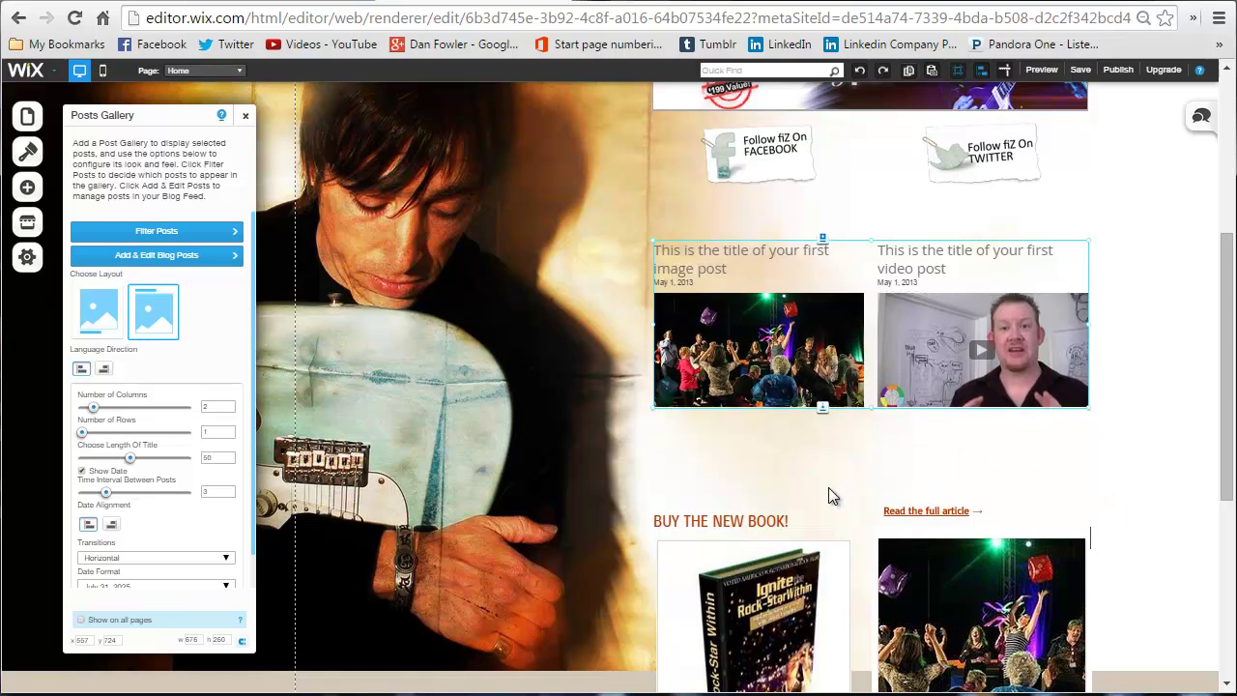
Step: Delete the remaining Read the full article link and move the Buy the New Book section up beneath the posts gallery
{"action": "left_click", "coordinate": [961, 509]}
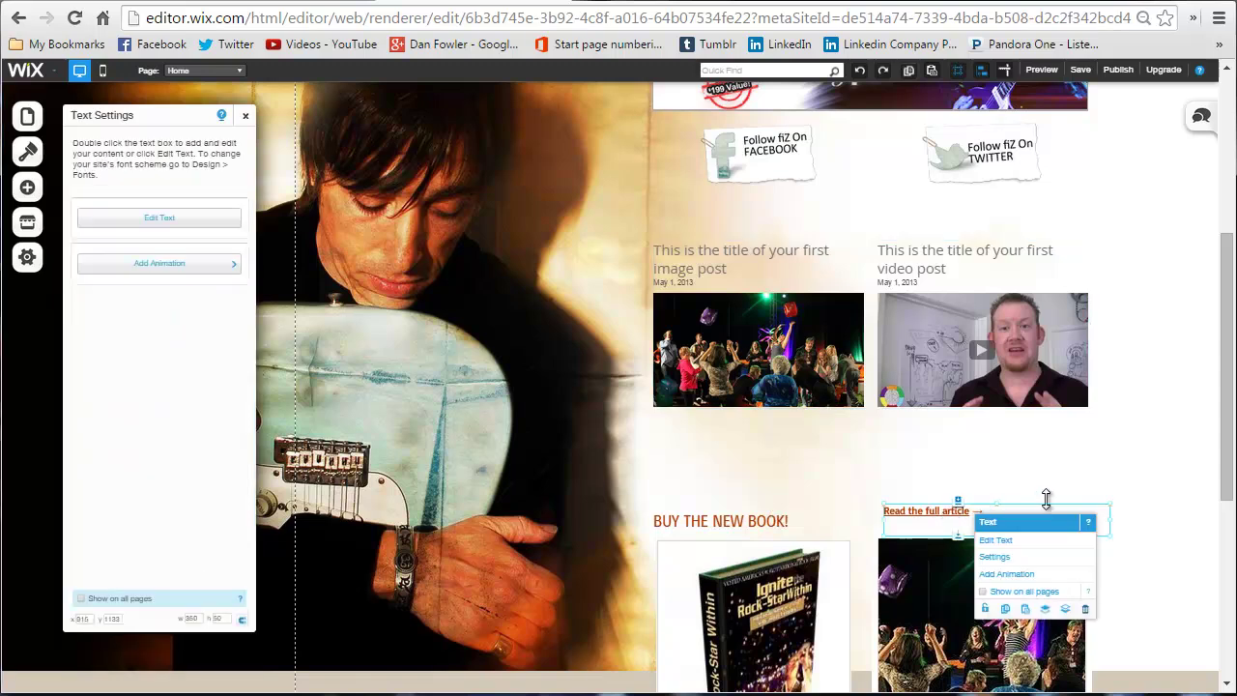
{"action": "key", "text": "Delete"}
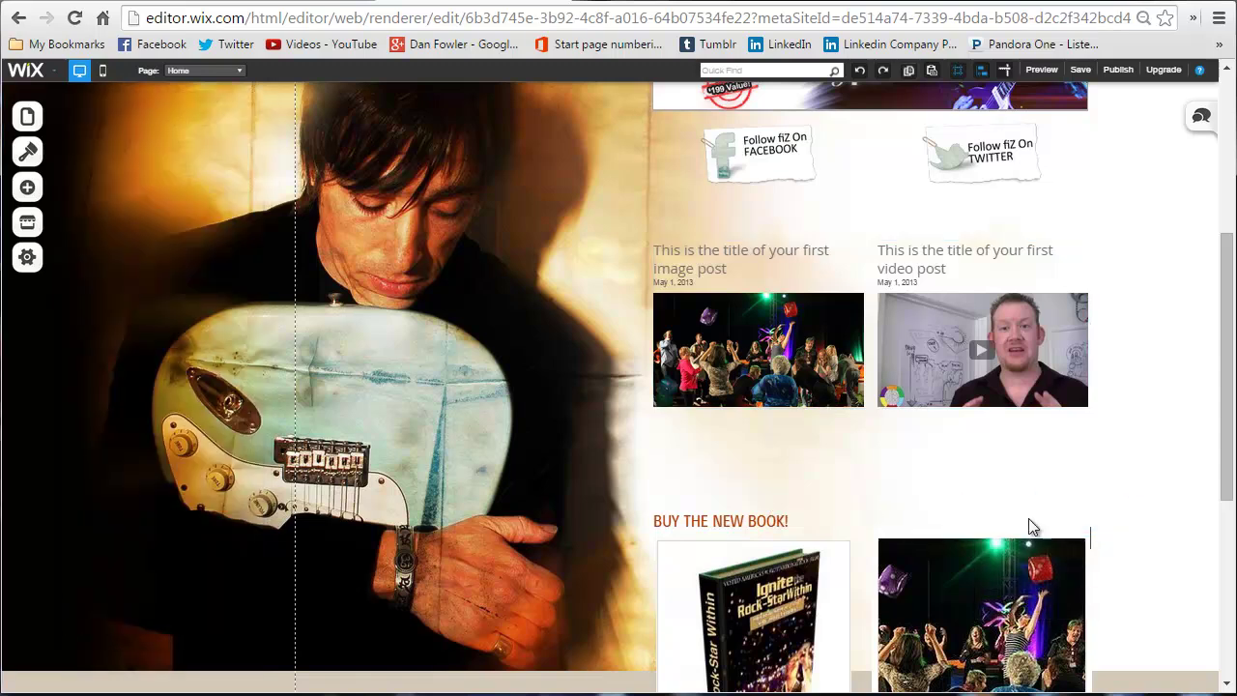
{"action": "left_click", "coordinate": [749, 522]}
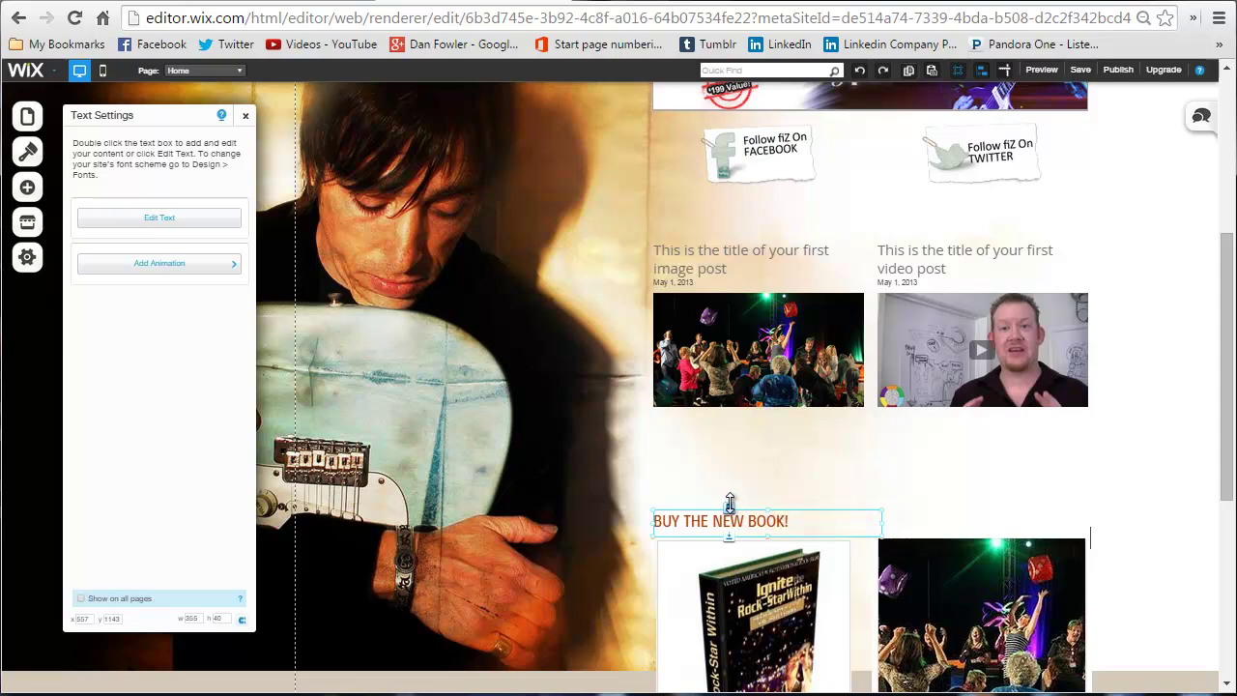
{"action": "left_click_drag", "start_coordinate": [730, 503], "coordinate": [743, 426]}
{"action": "left_click", "coordinate": [1180, 461]}
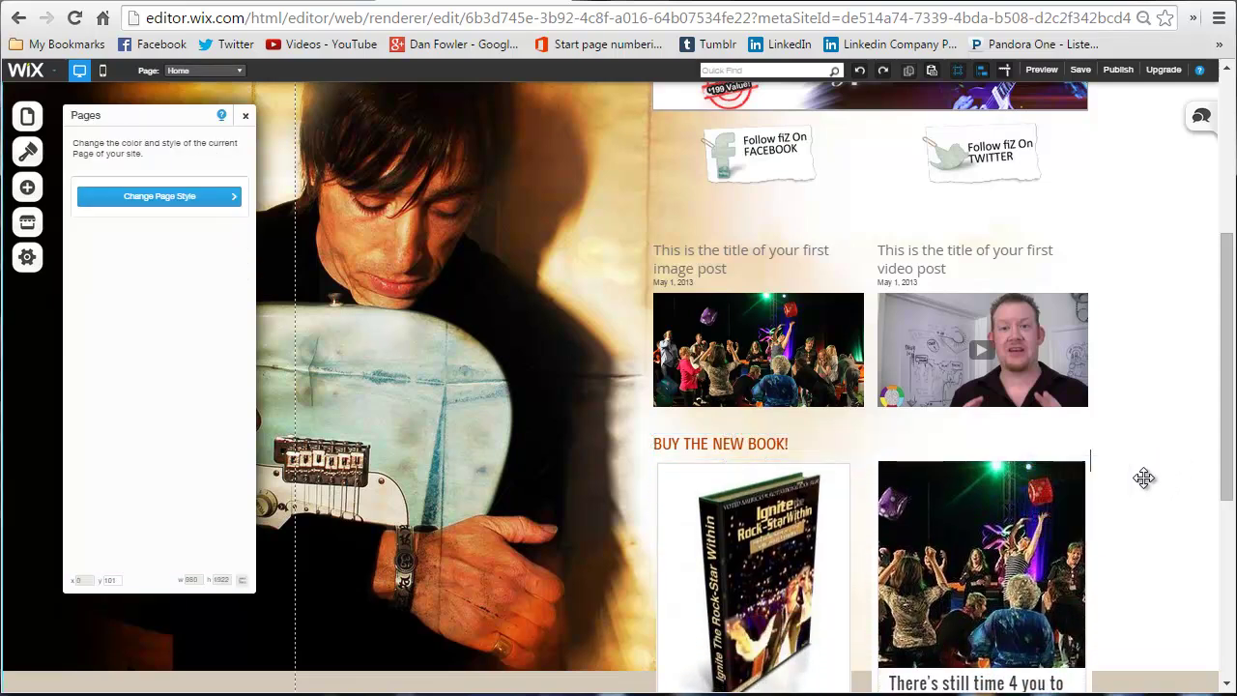
Step: Preview the Home page and open the video post from the posts gallery
{"action": "left_click", "coordinate": [712, 249]}
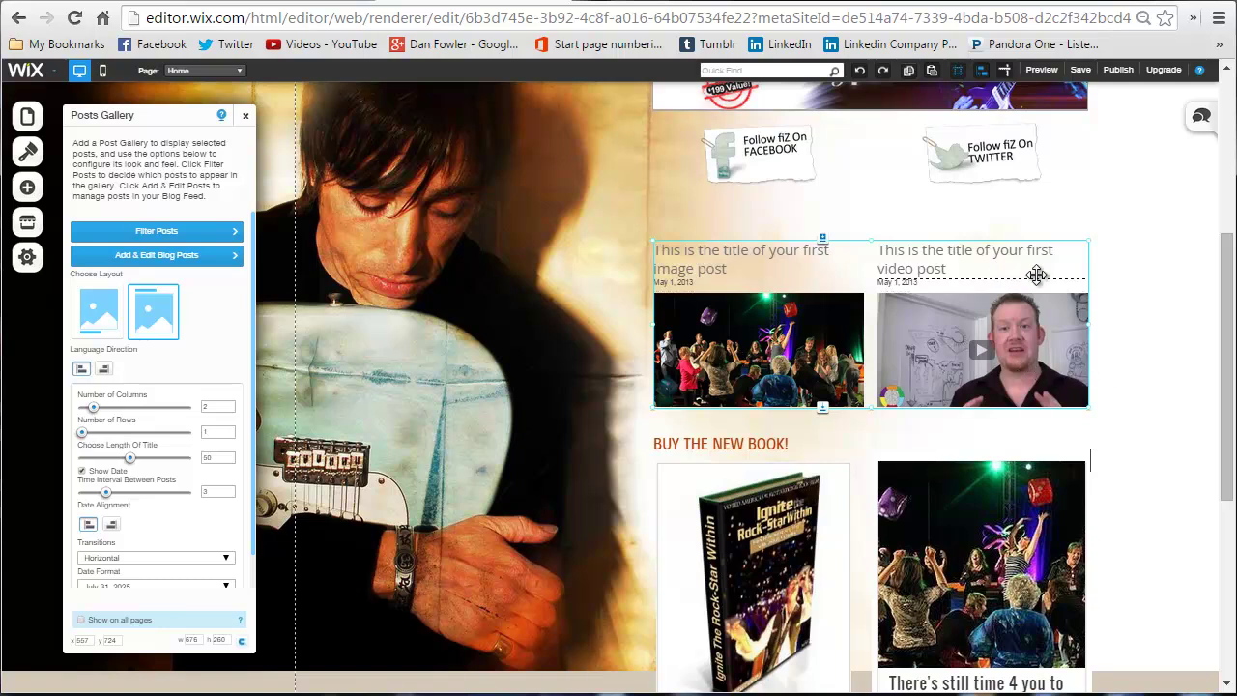
{"action": "left_click_drag", "start_coordinate": [1228, 319], "coordinate": [1225, 290]}
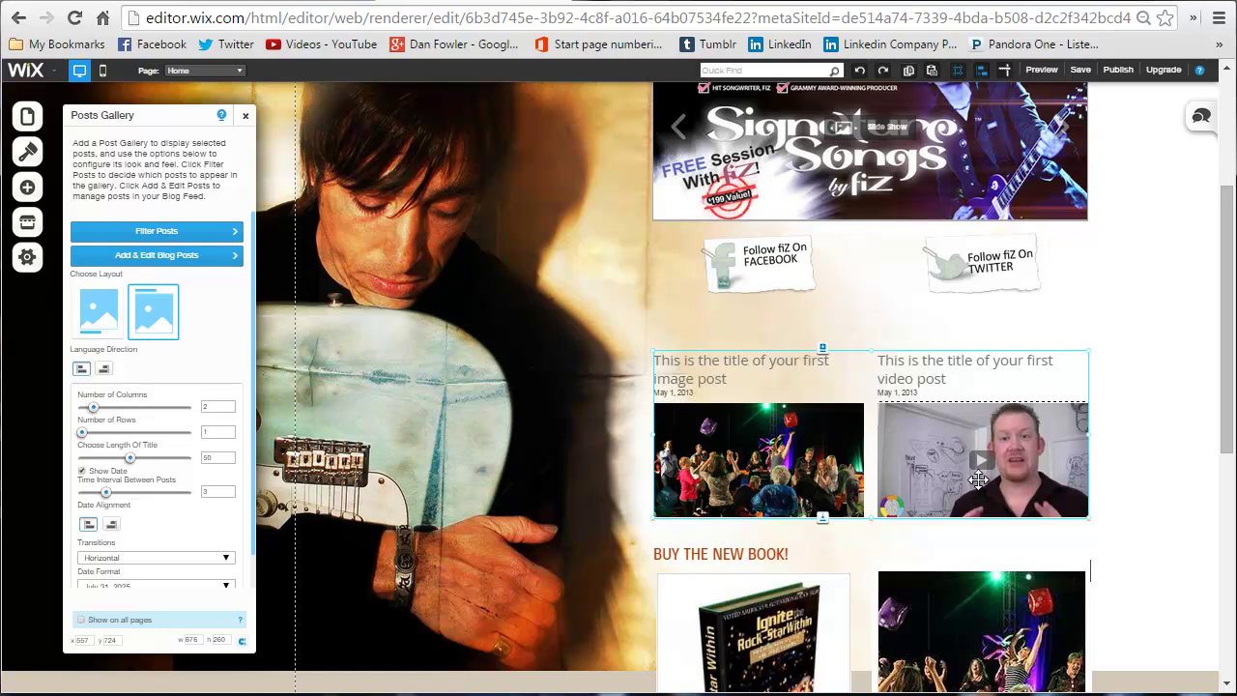
{"action": "left_click", "coordinate": [1042, 70]}
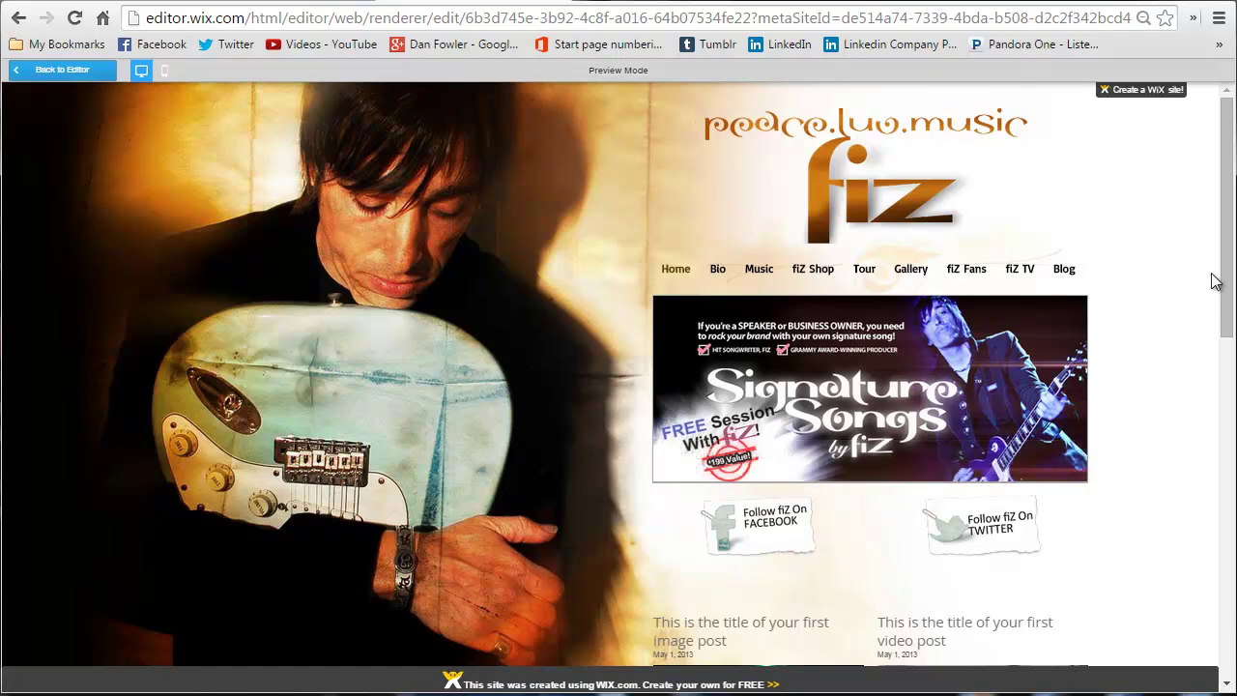
{"action": "left_click_drag", "start_coordinate": [1226, 282], "coordinate": [1228, 423]}
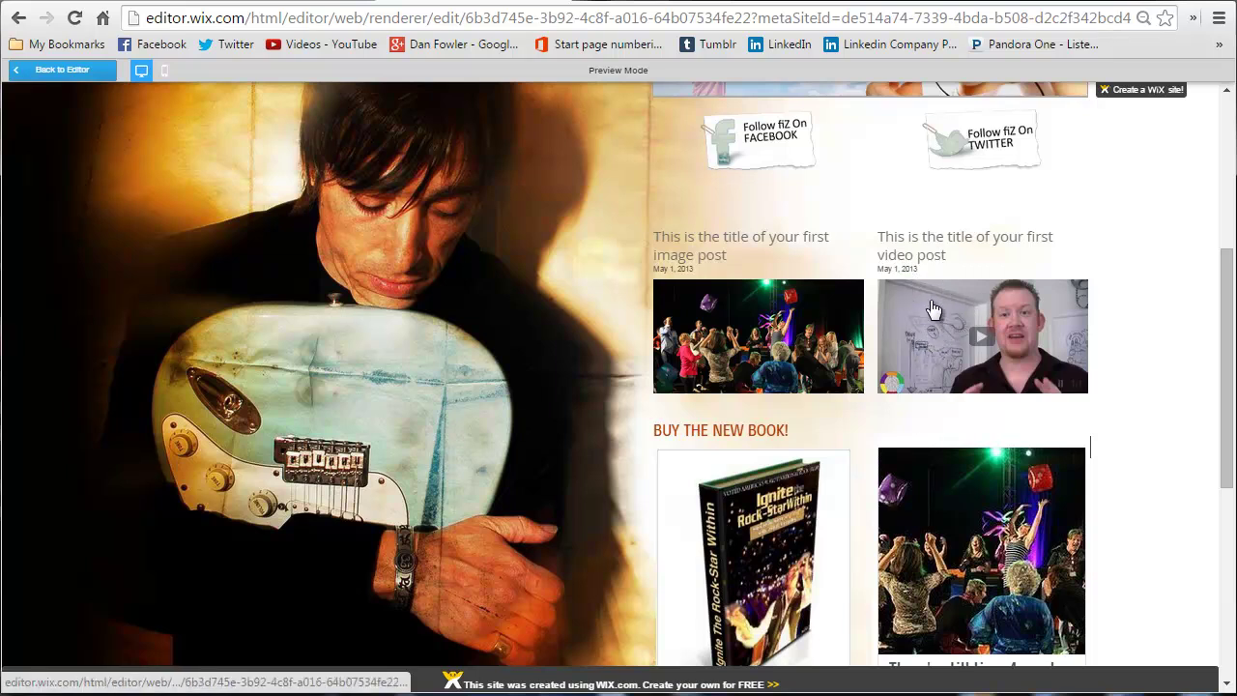
{"action": "left_click", "coordinate": [953, 341]}
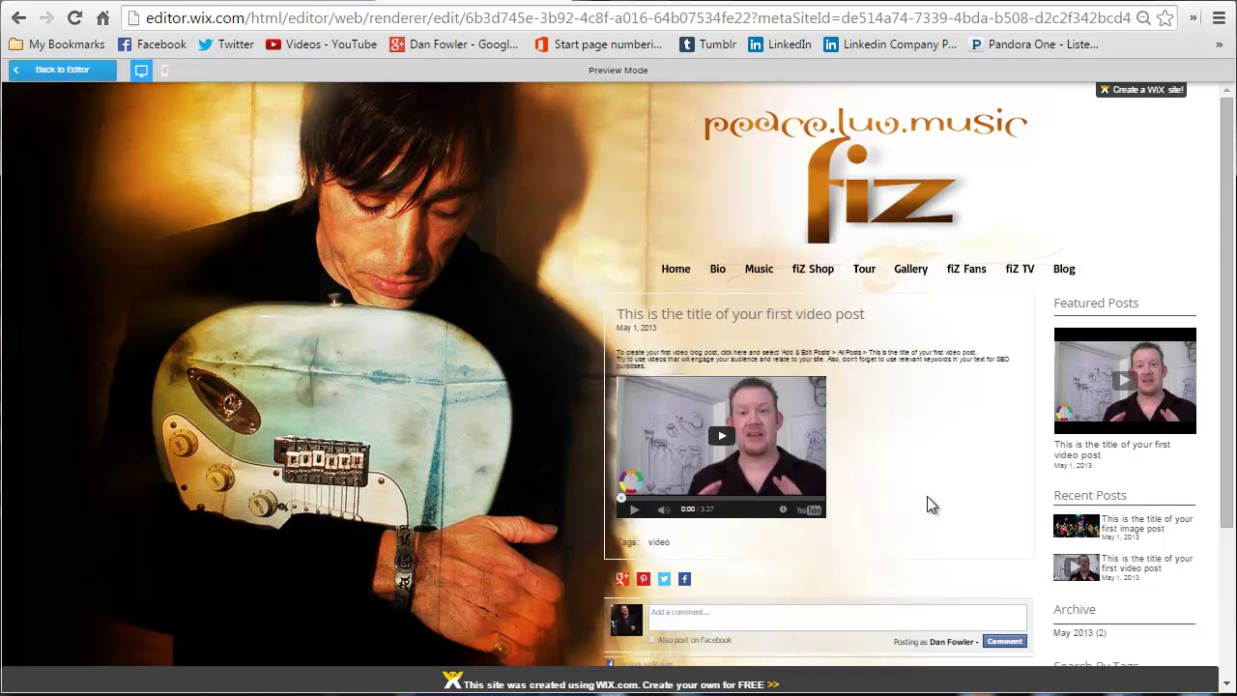
Step: Look over the video post, return to the previewed Home page, and open the image post from the posts gallery
{"action": "scroll", "coordinate": [1006, 396], "scroll_direction": "down", "scroll_amount": 2}
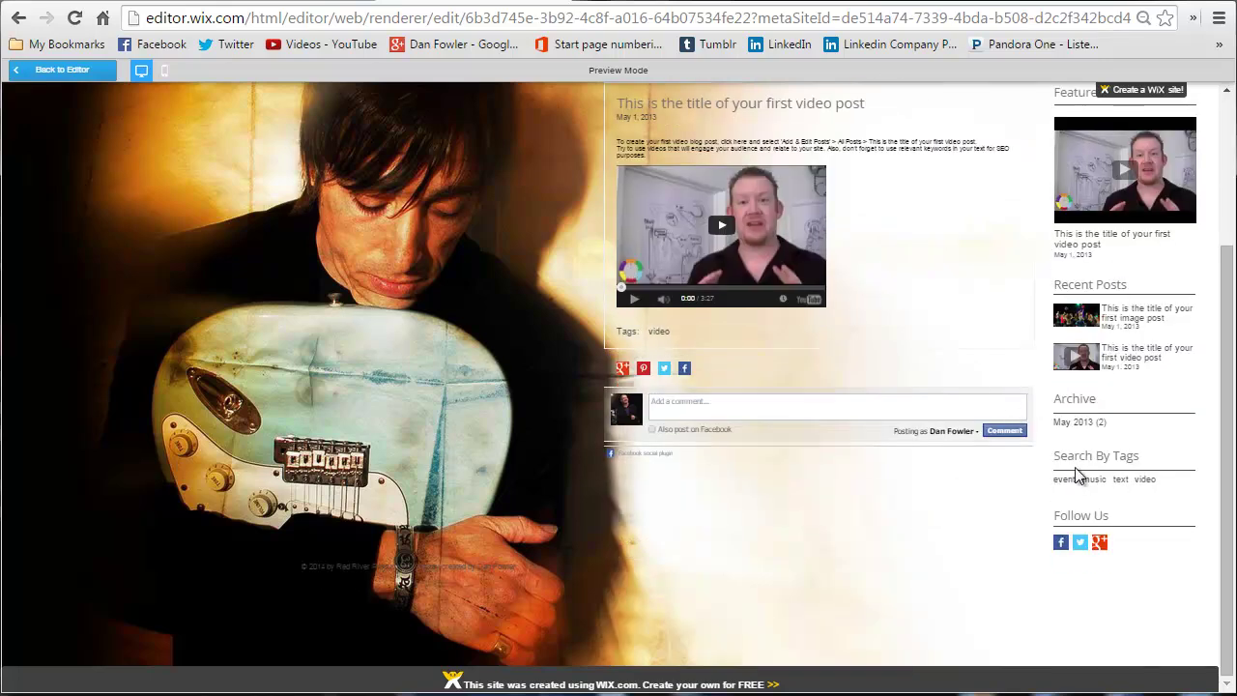
{"action": "scroll", "coordinate": [861, 420], "scroll_direction": "up", "scroll_amount": 2}
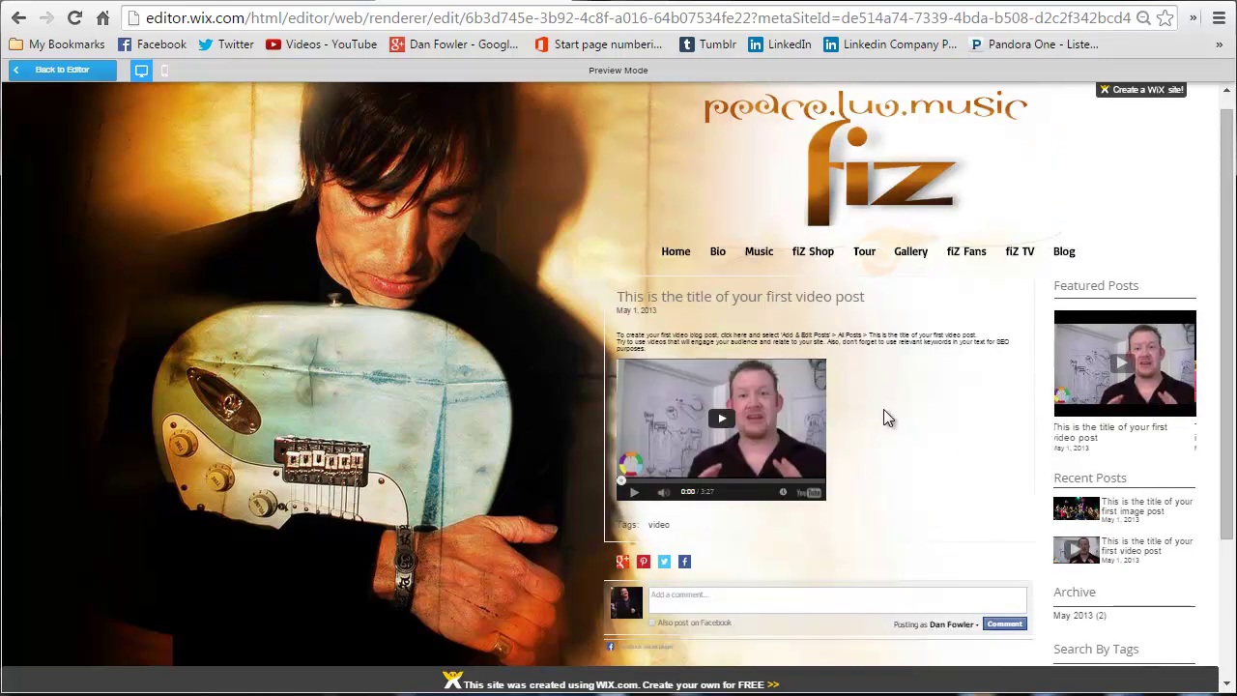
{"action": "left_click", "coordinate": [680, 255]}
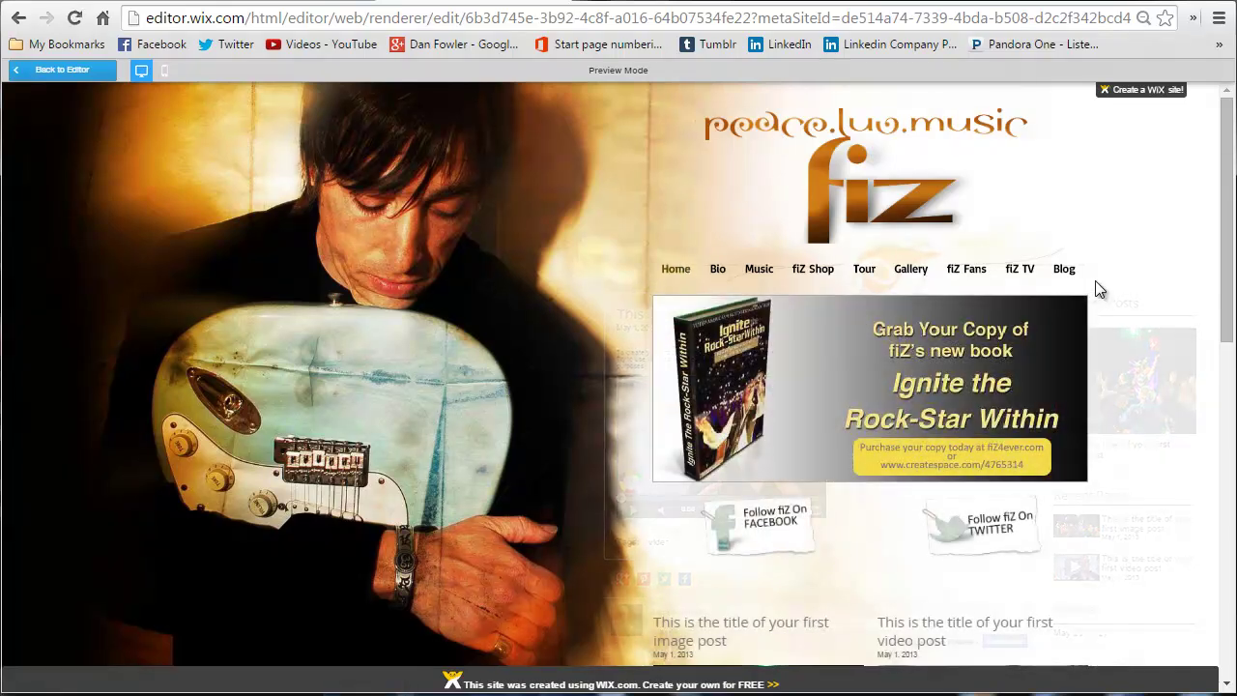
{"action": "scroll", "coordinate": [1230, 213], "scroll_direction": "down", "scroll_amount": 3}
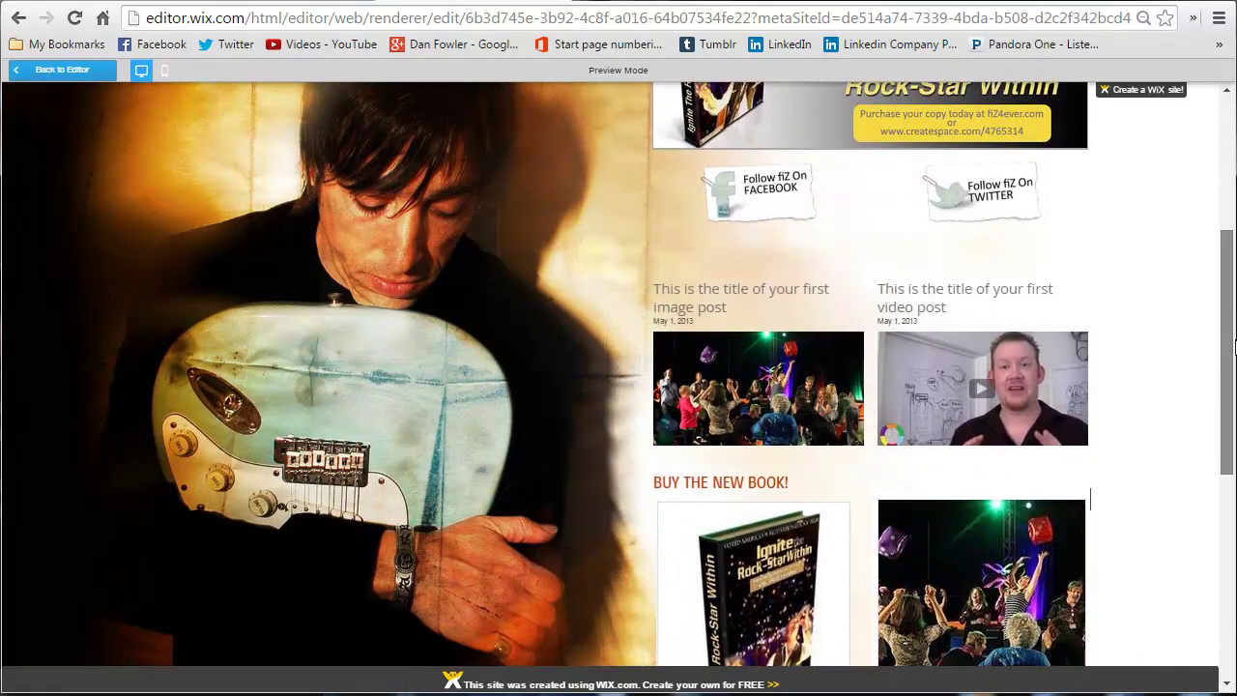
{"action": "left_click", "coordinate": [703, 397]}
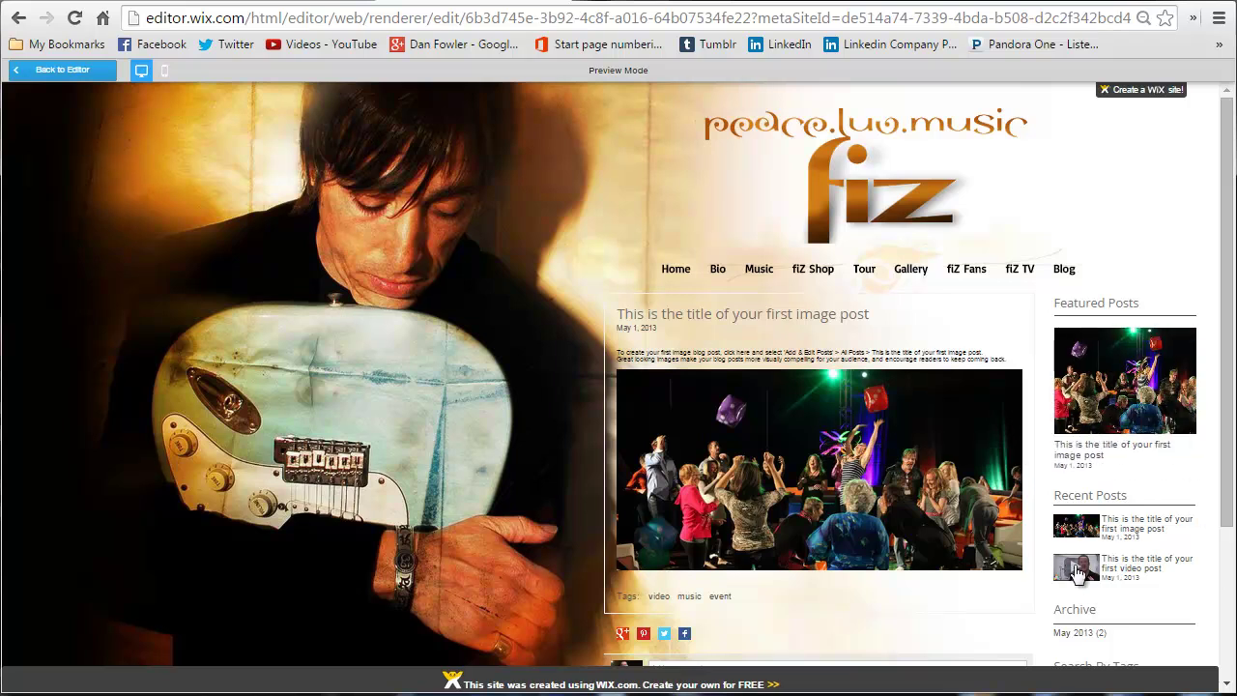
Step: Examine the image post's content, sidebar and title in the preview
{"action": "left_click_drag", "start_coordinate": [1220, 327], "coordinate": [1234, 447]}
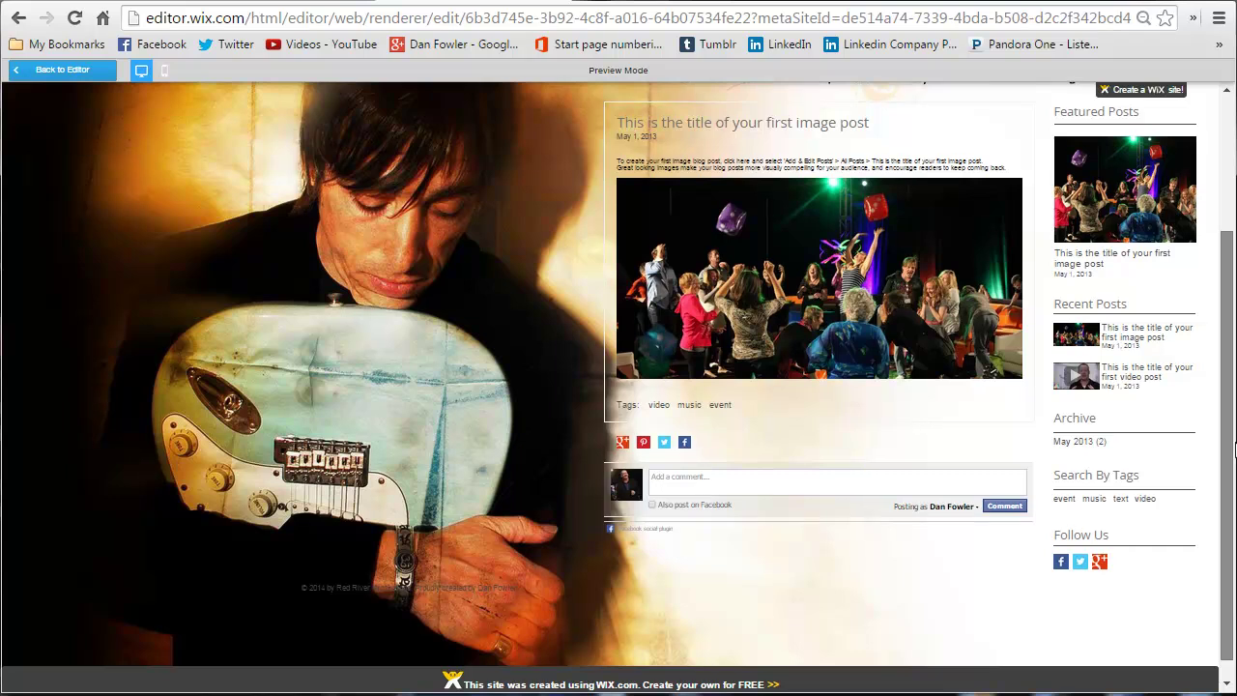
{"action": "scroll", "coordinate": [1234, 447], "scroll_direction": "up", "scroll_amount": 2}
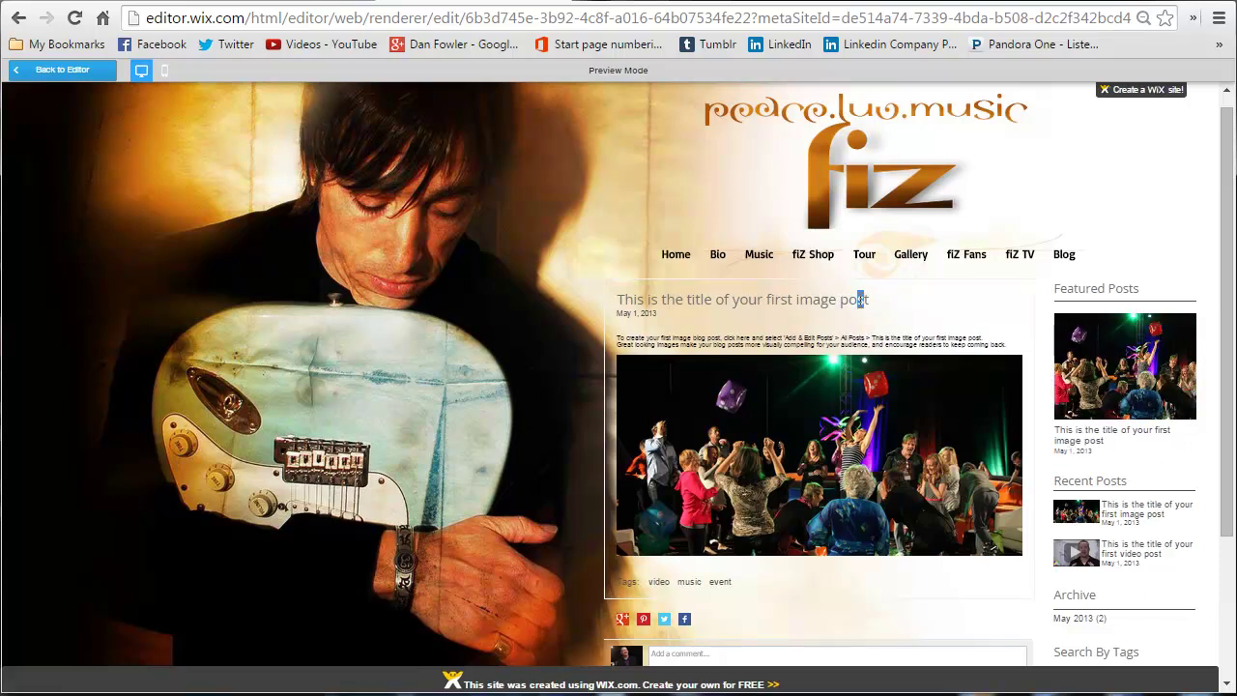
{"action": "left_click_drag", "start_coordinate": [859, 300], "coordinate": [586, 298]}
{"action": "left_click", "coordinate": [898, 309]}
Step: Return to the editor and review the Single Post Page settings of the image post
{"action": "left_click", "coordinate": [62, 70]}
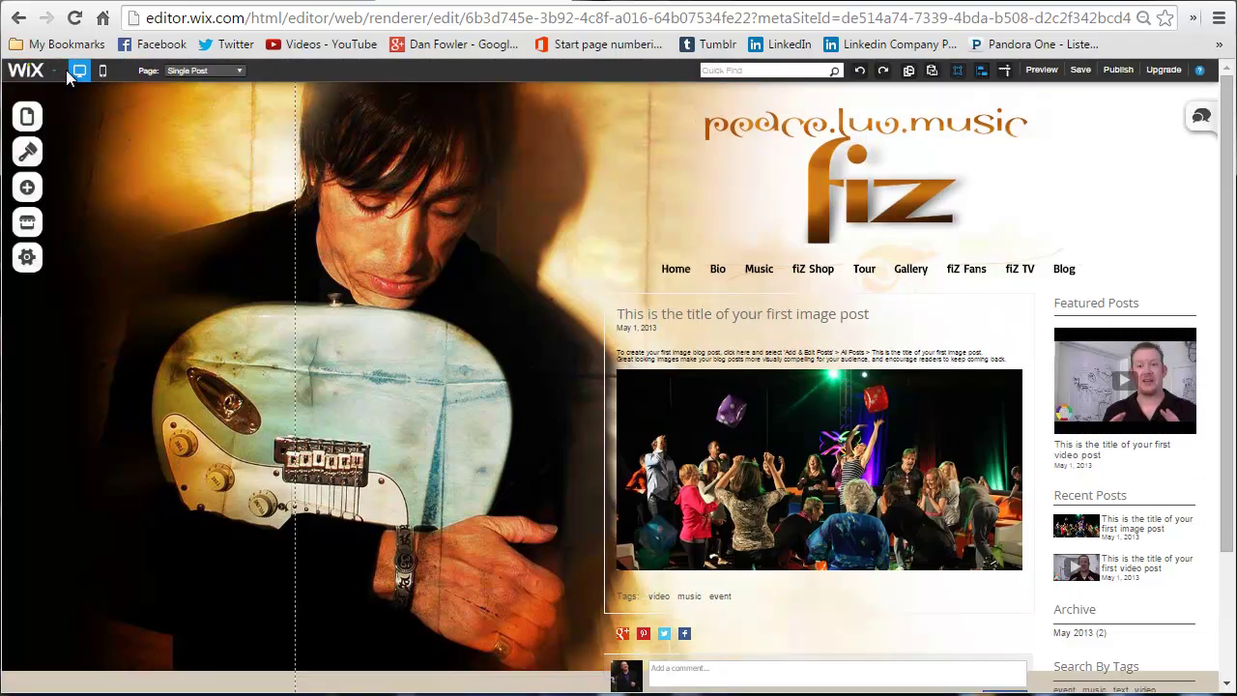
{"action": "left_click", "coordinate": [1005, 326]}
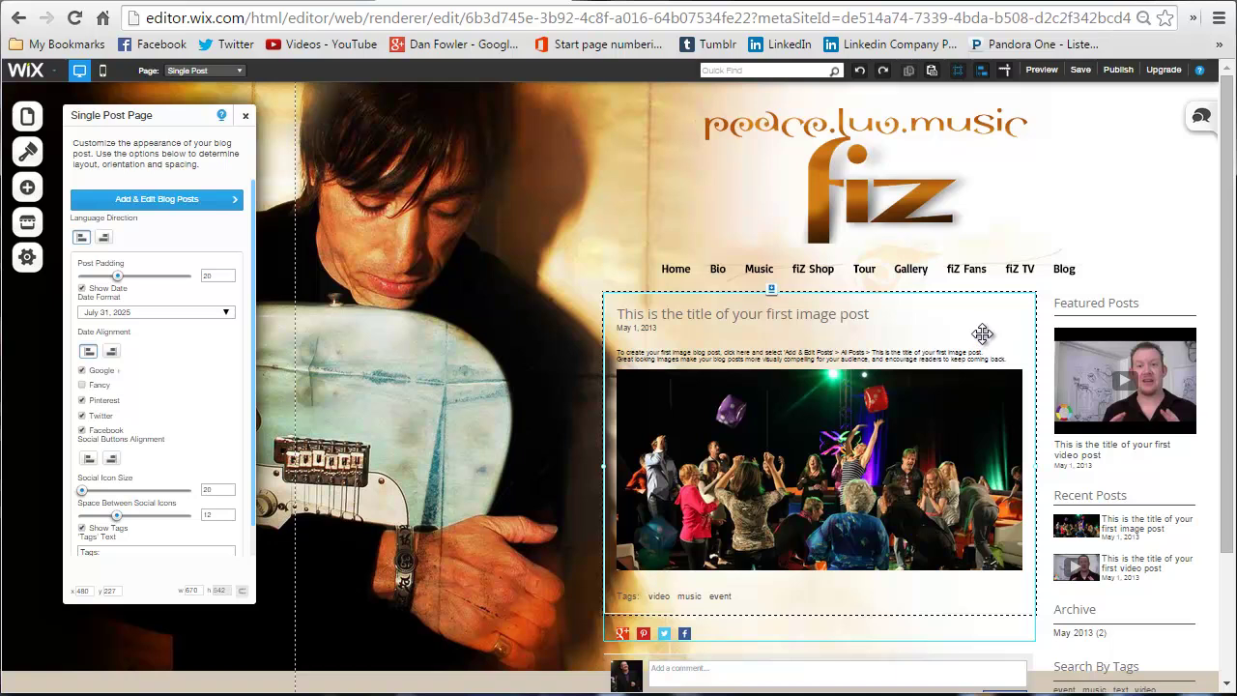
{"action": "left_click", "coordinate": [984, 331]}
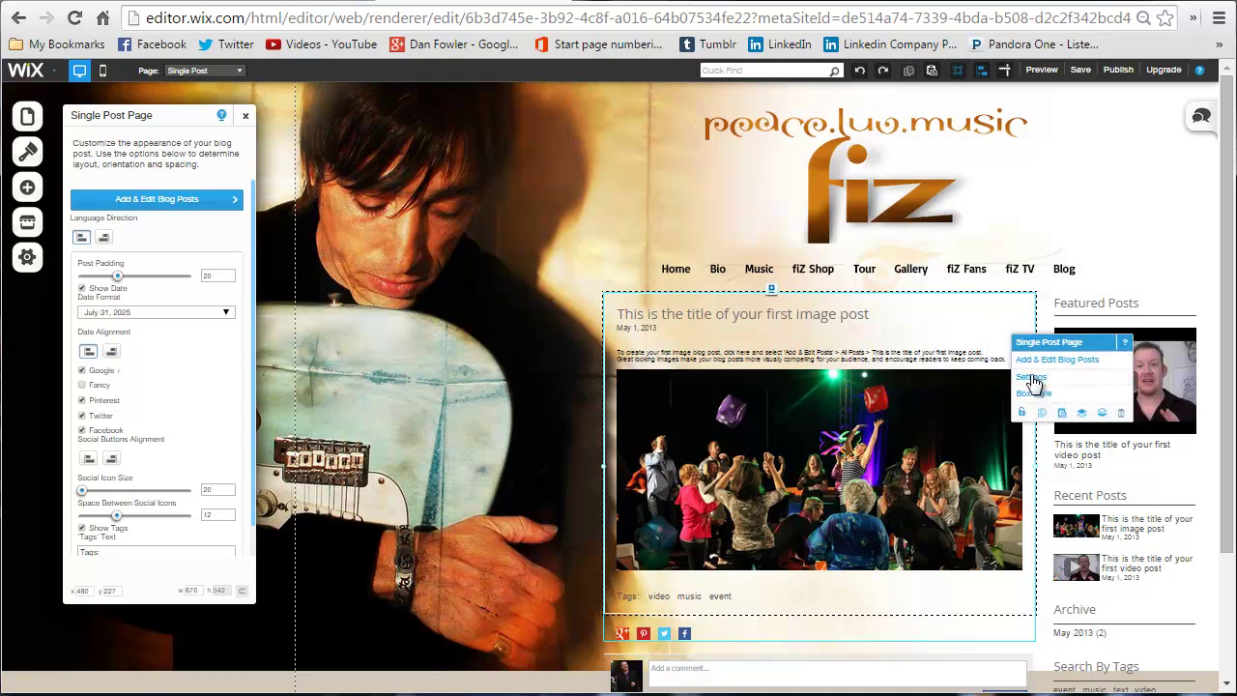
{"action": "left_click", "coordinate": [1031, 377]}
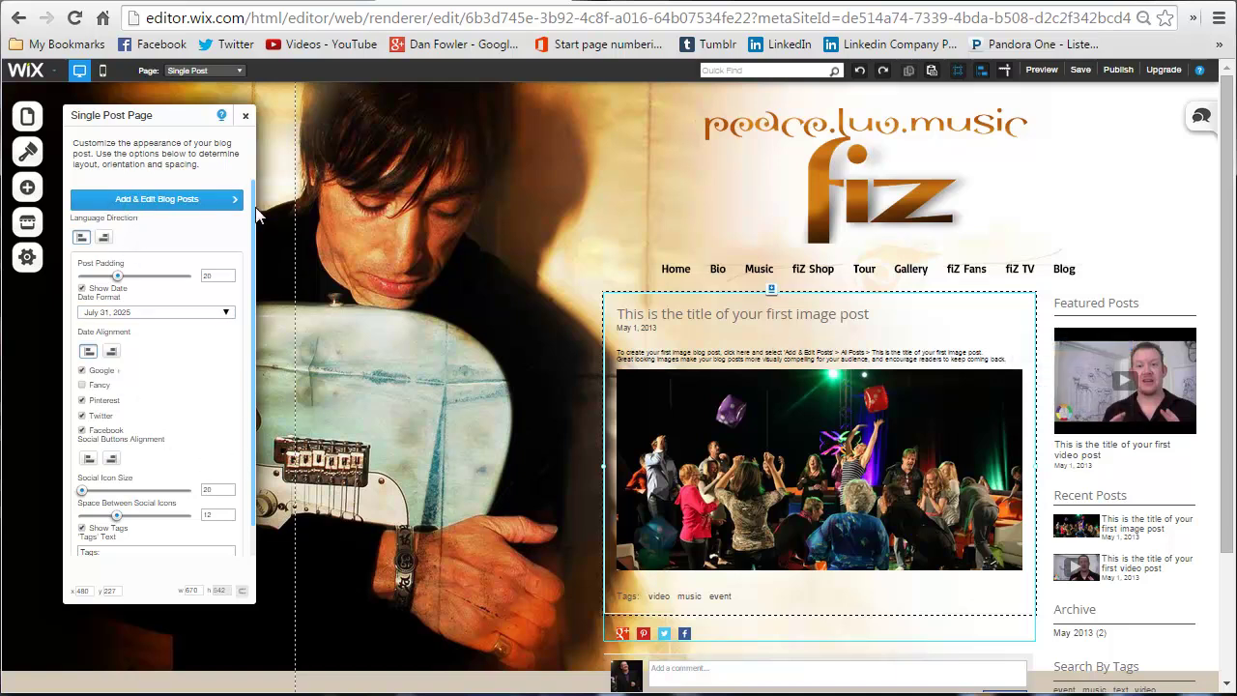
{"action": "scroll", "coordinate": [256, 232], "scroll_direction": "down", "scroll_amount": 1}
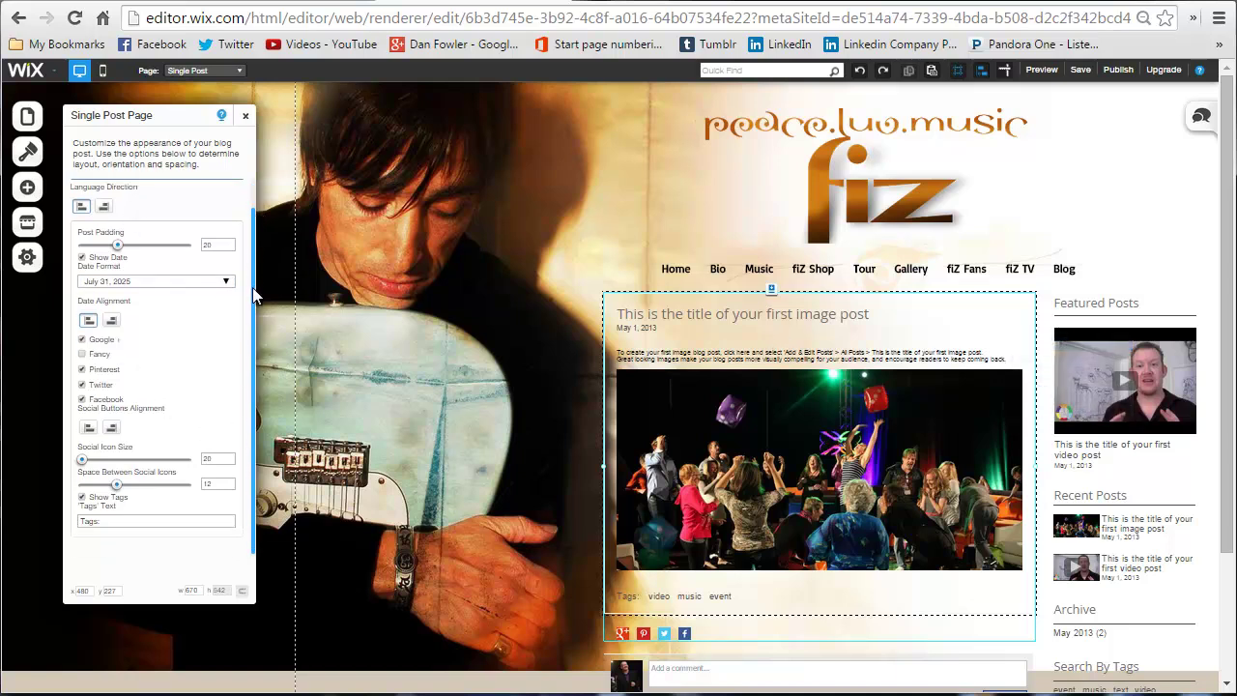
{"action": "scroll", "coordinate": [253, 287], "scroll_direction": "up", "scroll_amount": 1}
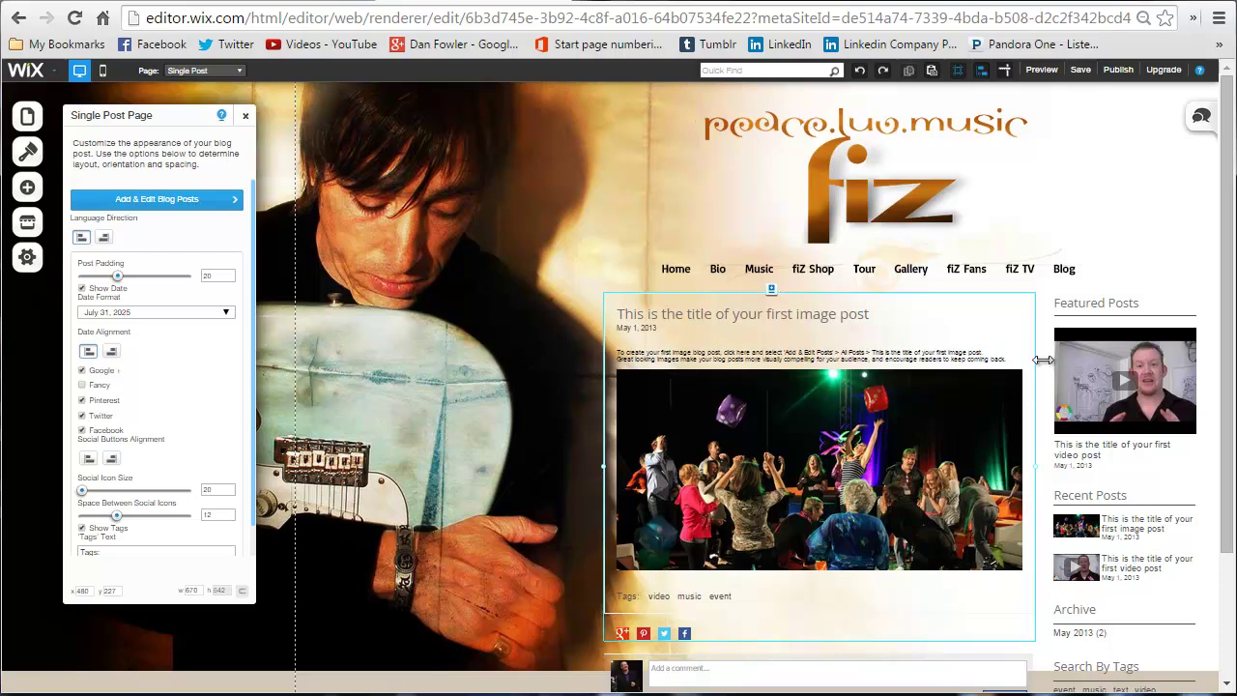
Step: Inspect the post title's font options and the box styles offered for the single post
{"action": "left_click", "coordinate": [1010, 324]}
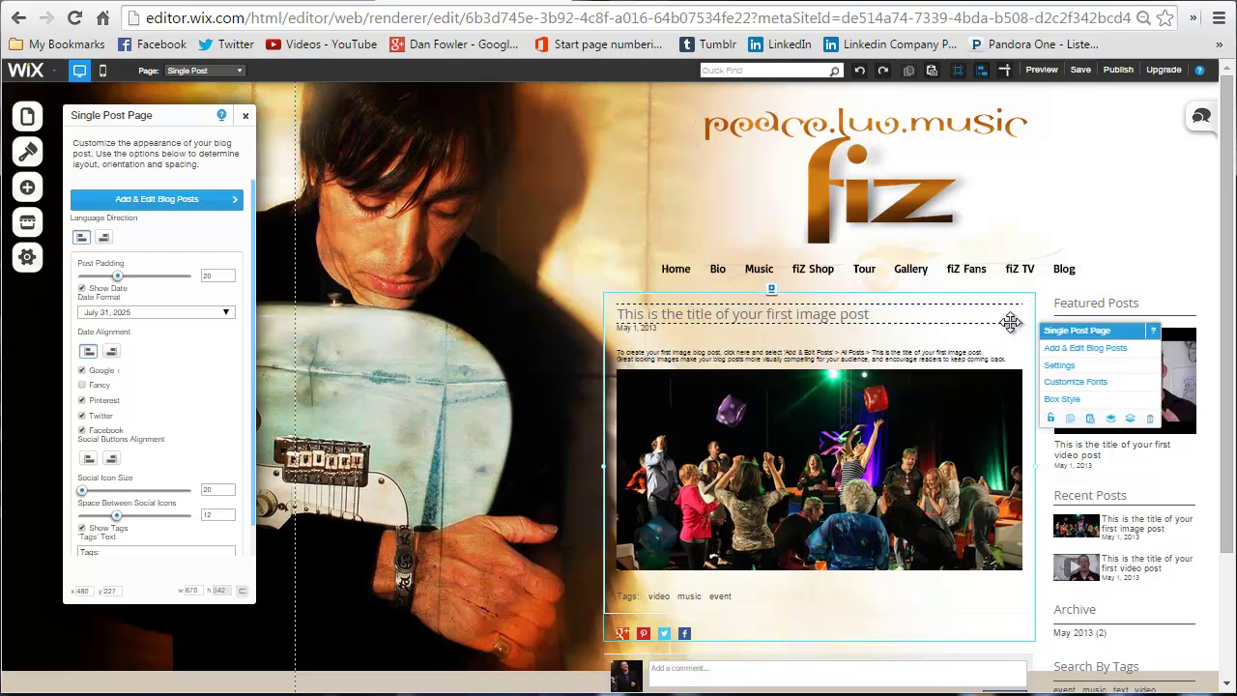
{"action": "left_click", "coordinate": [1075, 382]}
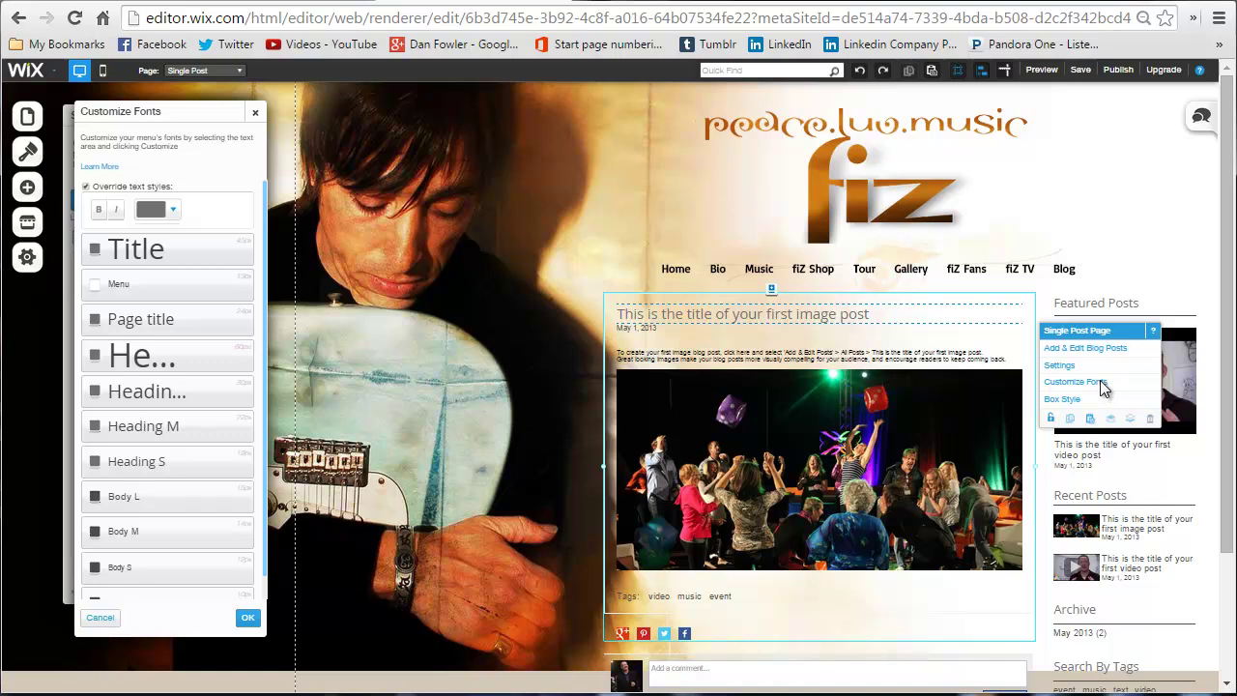
{"action": "left_click", "coordinate": [865, 326]}
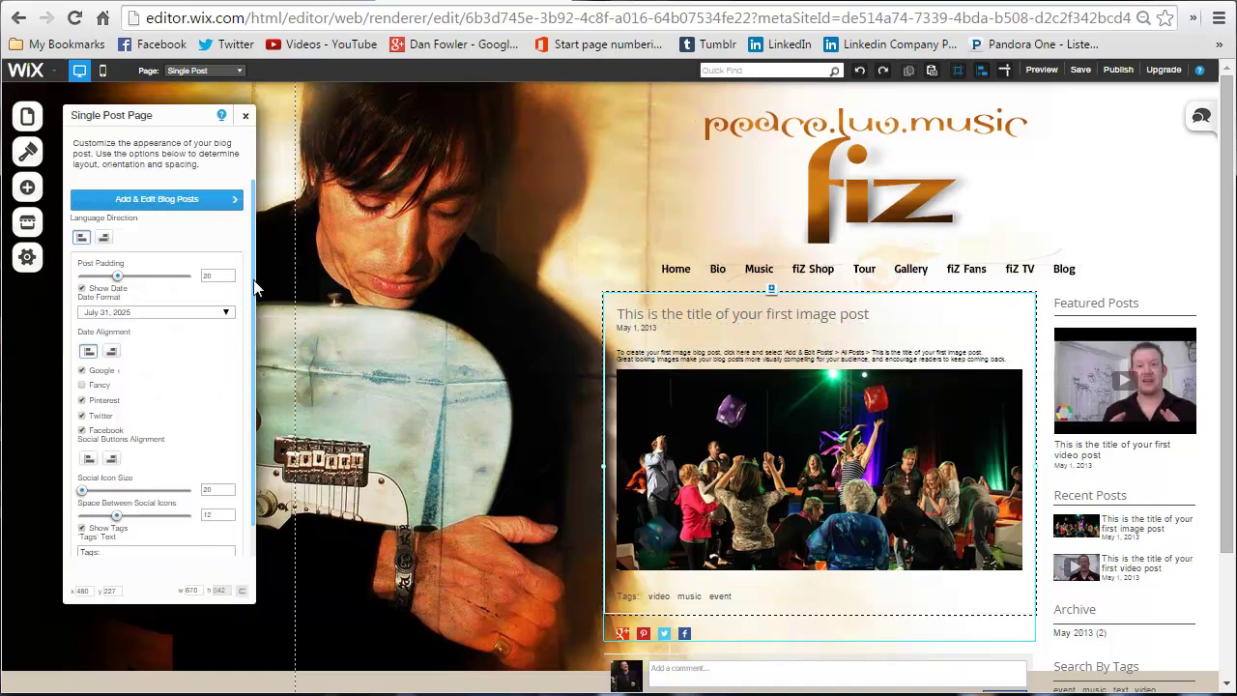
{"action": "mouse_move", "coordinate": [967, 328]}
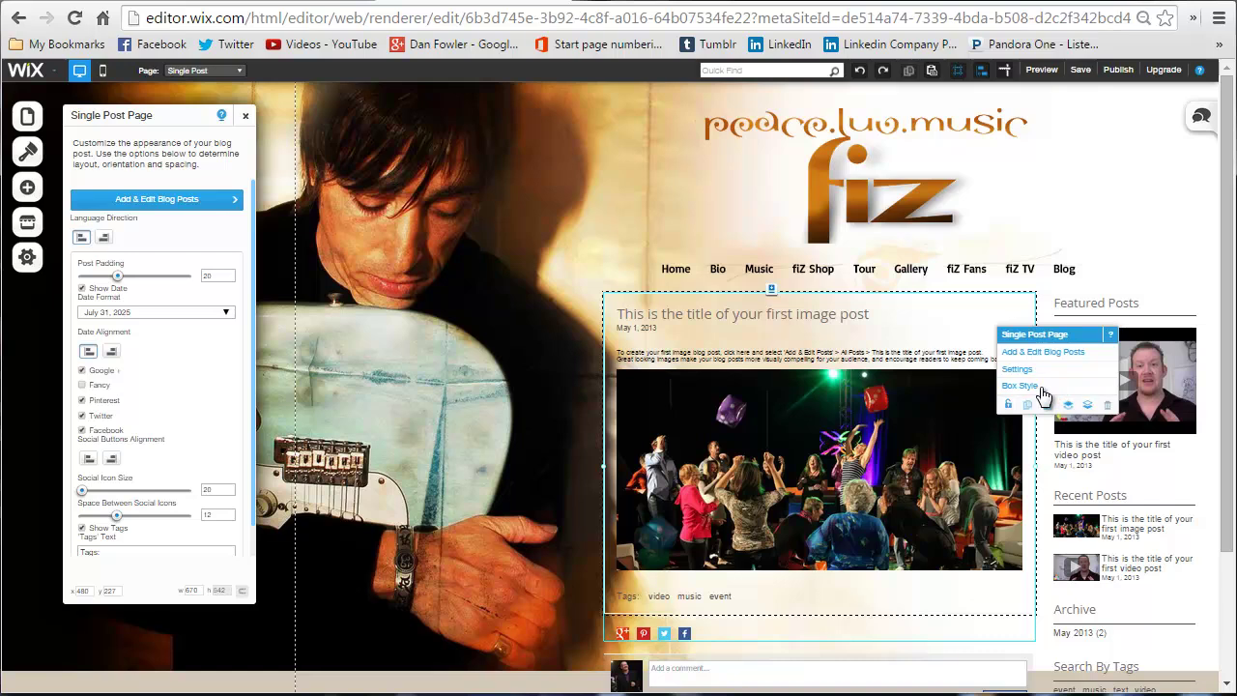
{"action": "left_click", "coordinate": [1039, 385]}
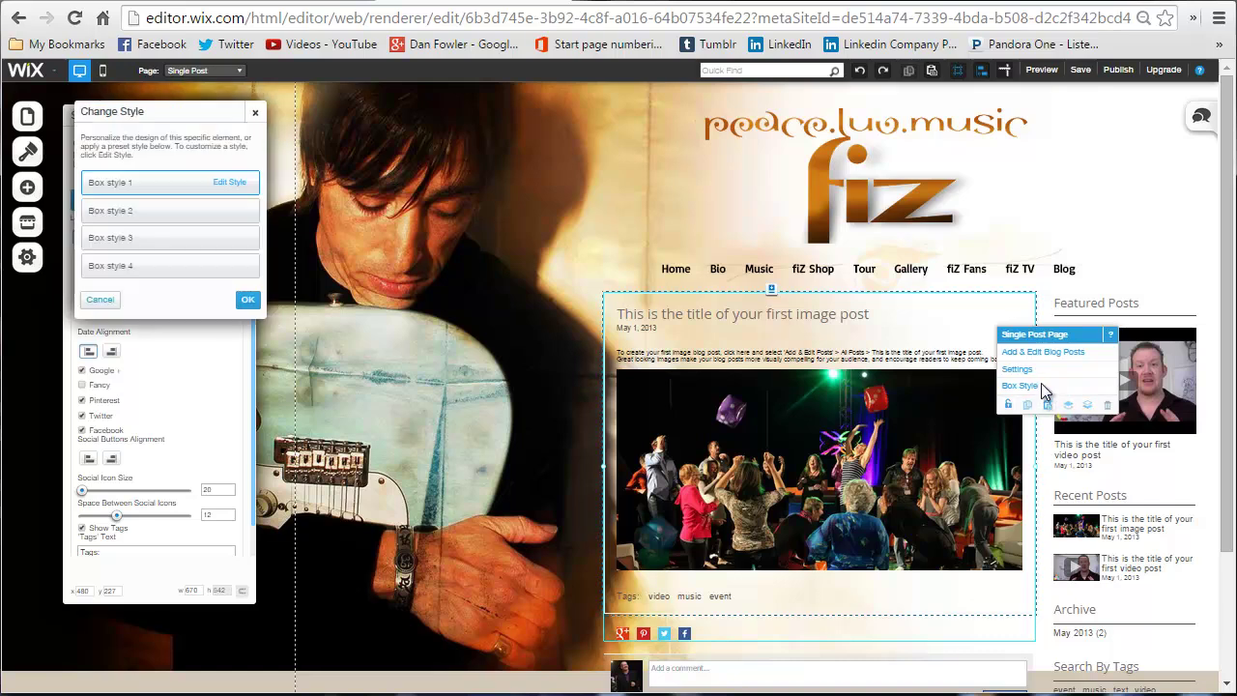
{"action": "left_click", "coordinate": [255, 112]}
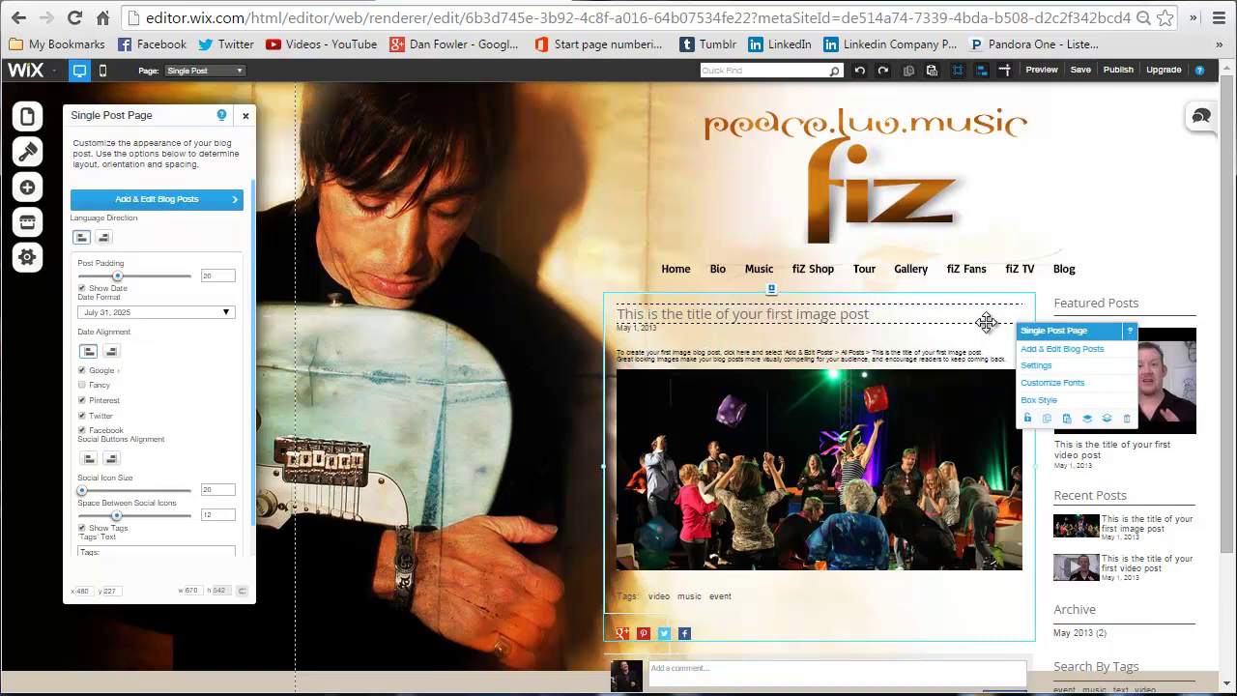
Step: Apply the Title text style to the image post's title, try red, and set its color to green
{"action": "left_click", "coordinate": [785, 309]}
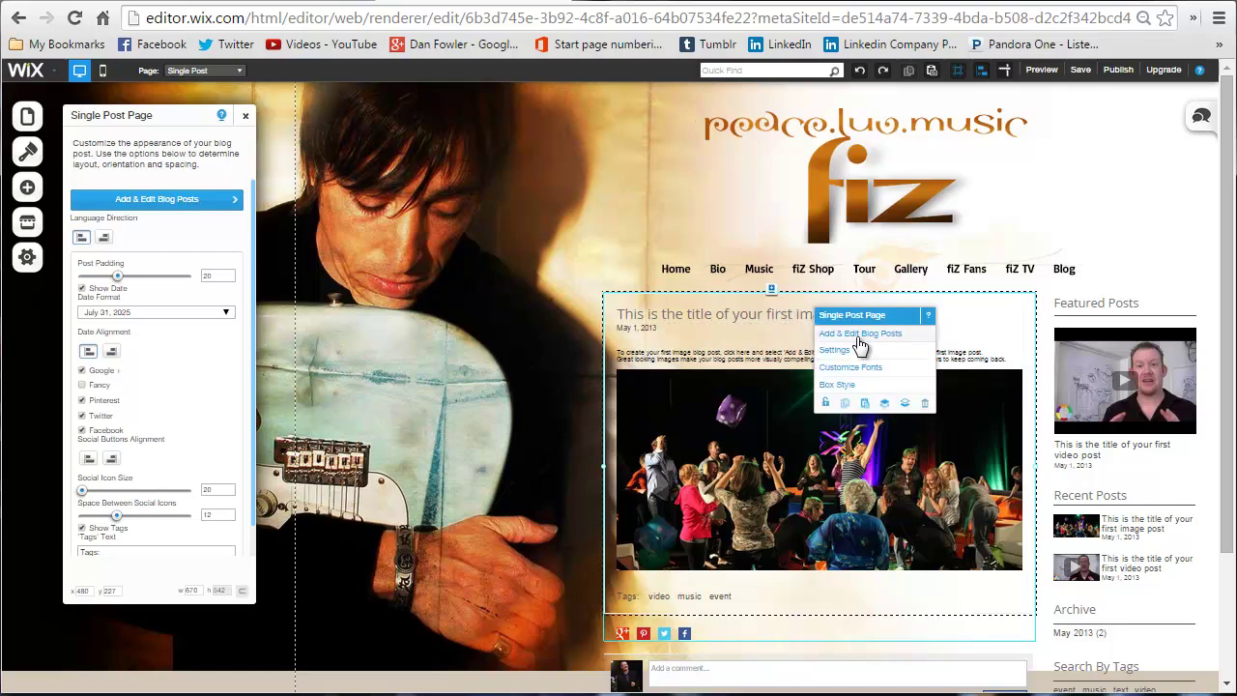
{"action": "left_click", "coordinate": [859, 371]}
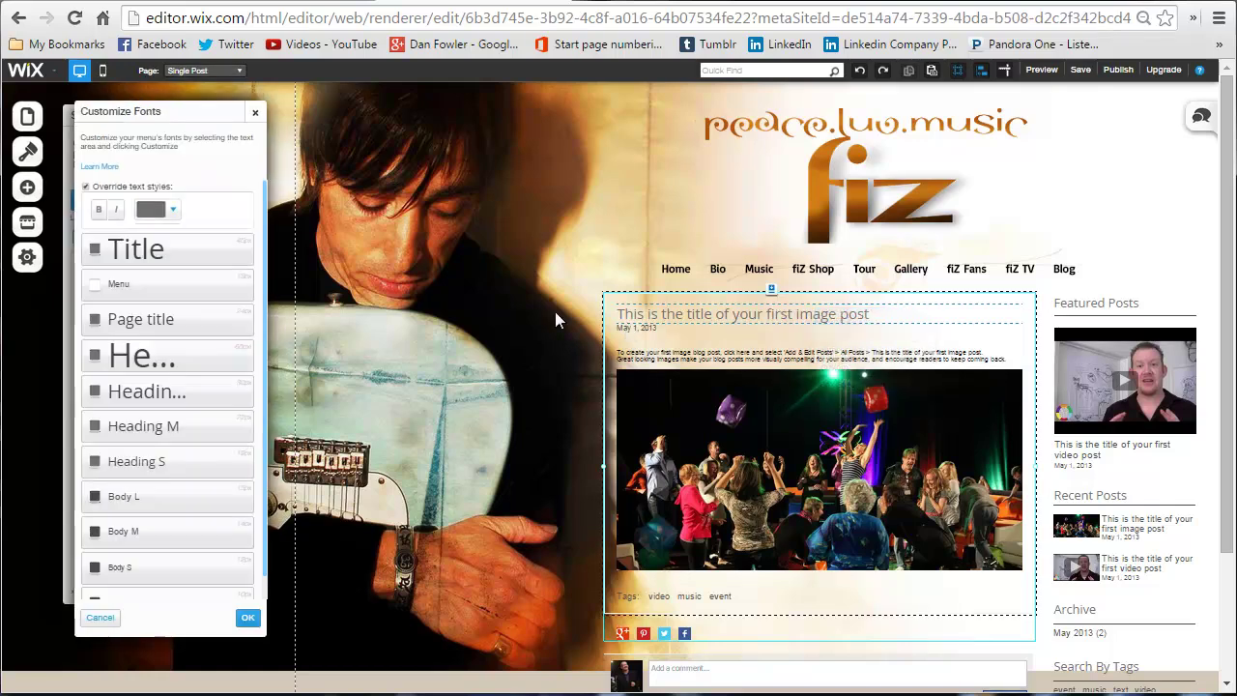
{"action": "left_click", "coordinate": [218, 252]}
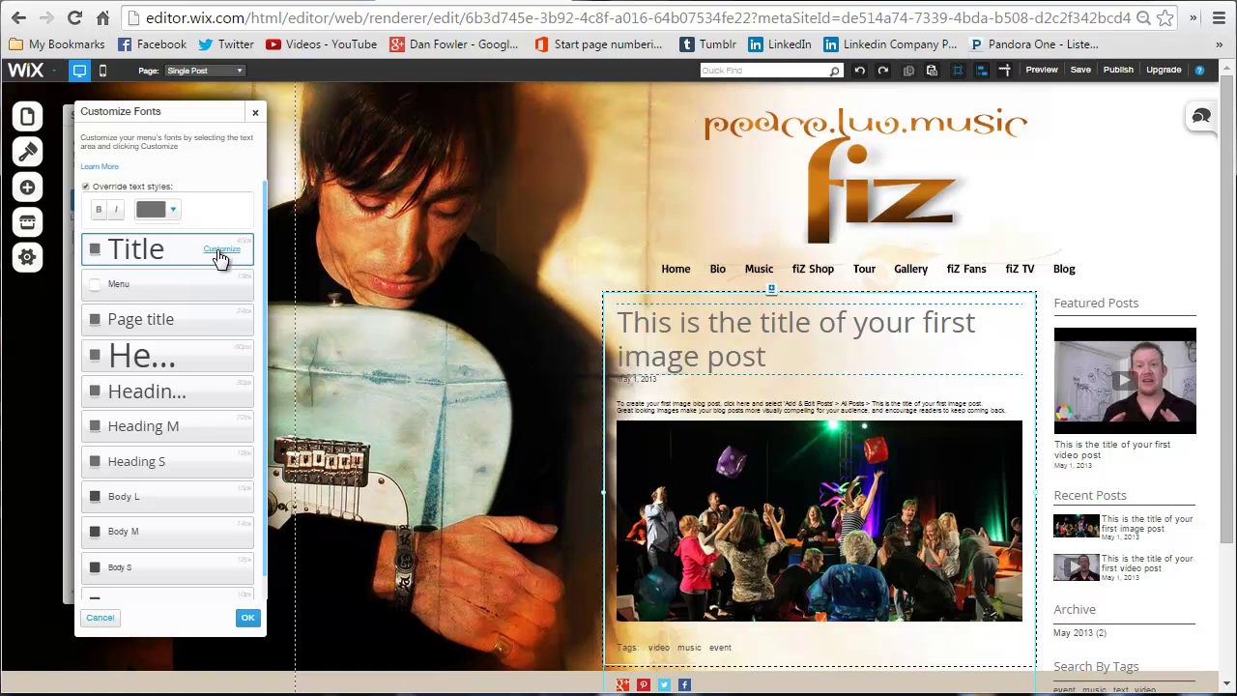
{"action": "left_click", "coordinate": [221, 251]}
{"action": "left_click", "coordinate": [213, 263]}
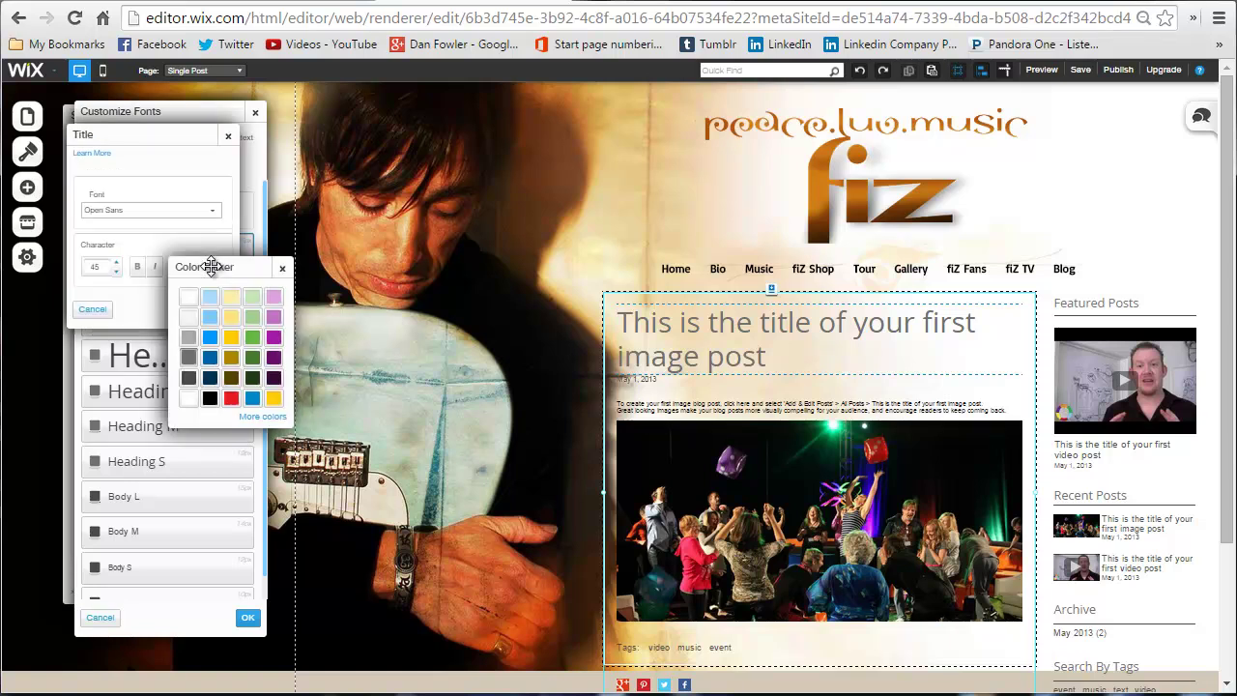
{"action": "left_click", "coordinate": [231, 399]}
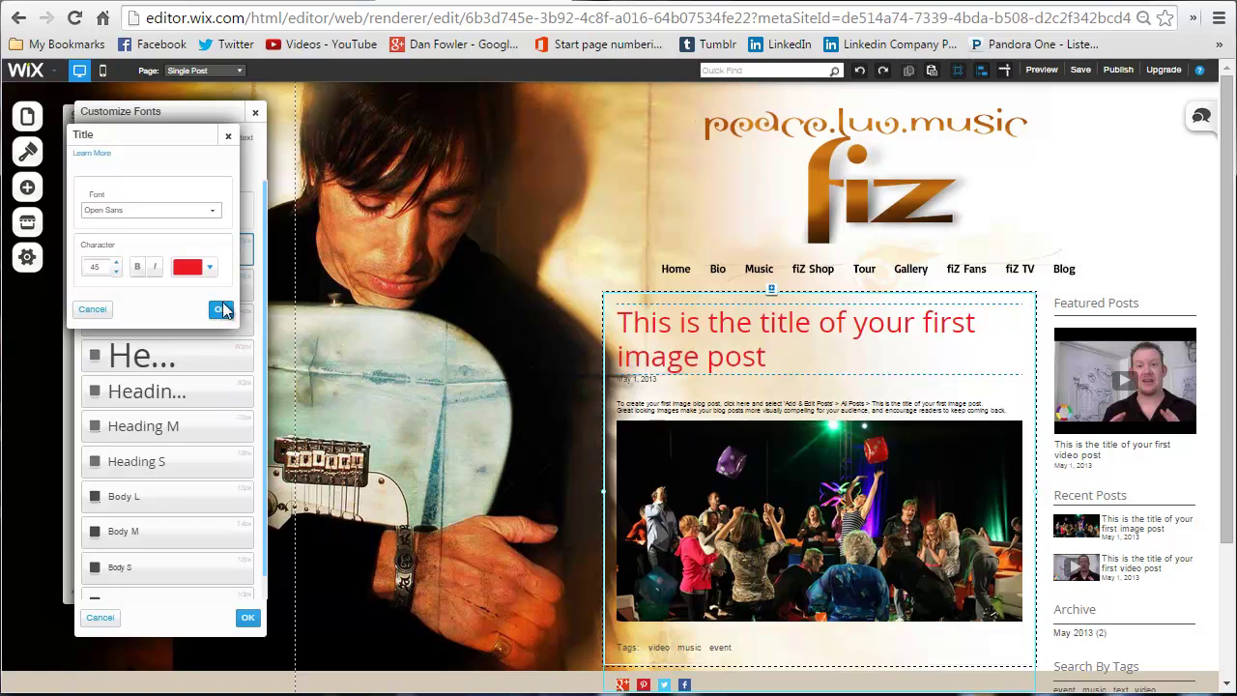
{"action": "left_click", "coordinate": [209, 267]}
{"action": "left_click", "coordinate": [253, 338]}
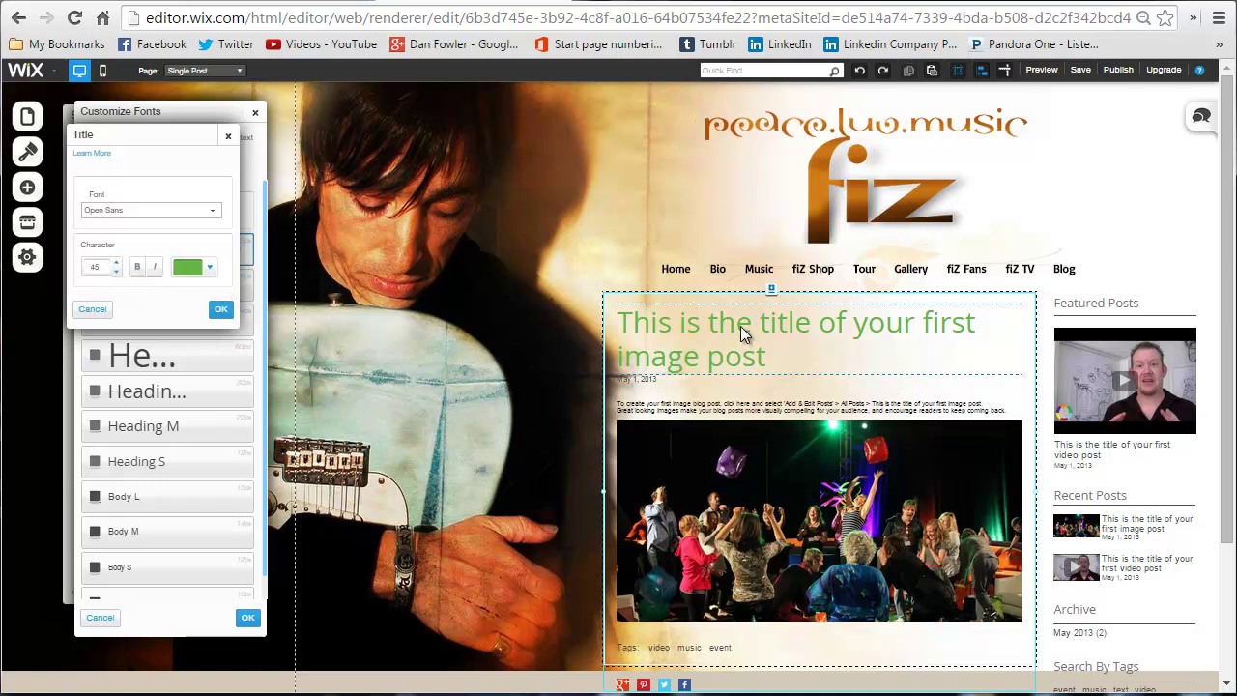
Step: Reduce the Title style's font size to 31, make it bold and accept the style changes
{"action": "left_click", "coordinate": [115, 273]}
{"action": "left_click", "coordinate": [115, 273]}
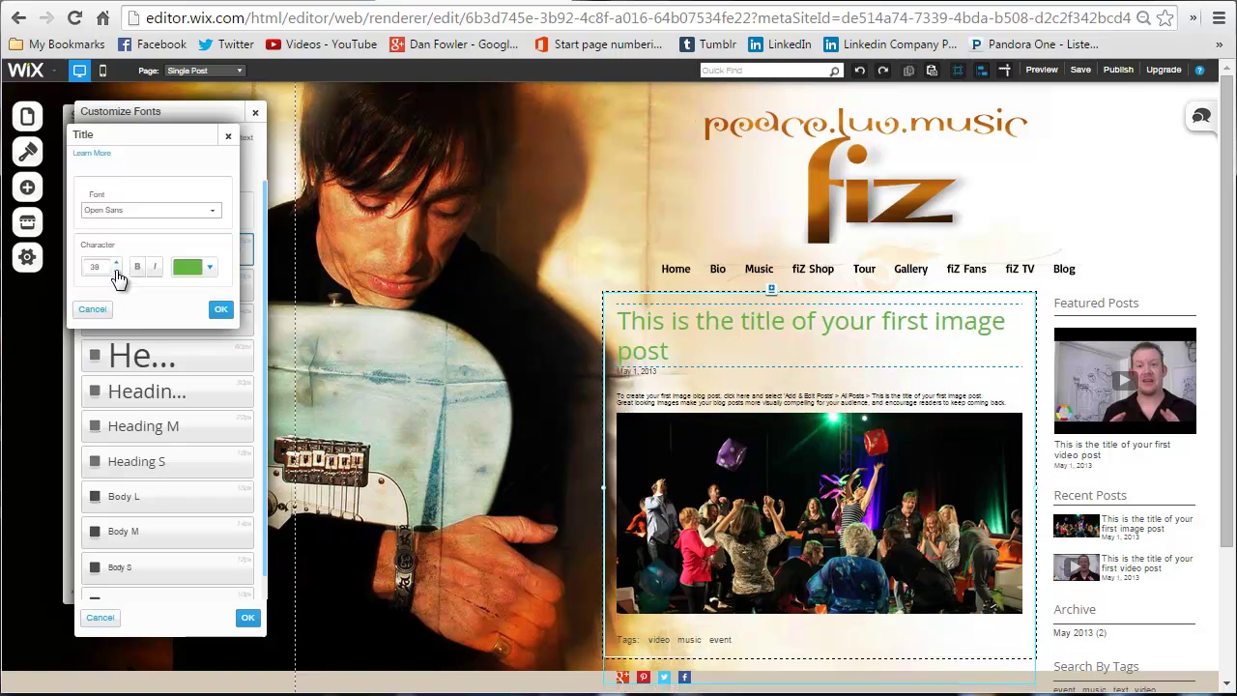
{"action": "left_click", "coordinate": [115, 273]}
{"action": "left_click", "coordinate": [115, 272]}
{"action": "left_click", "coordinate": [116, 272]}
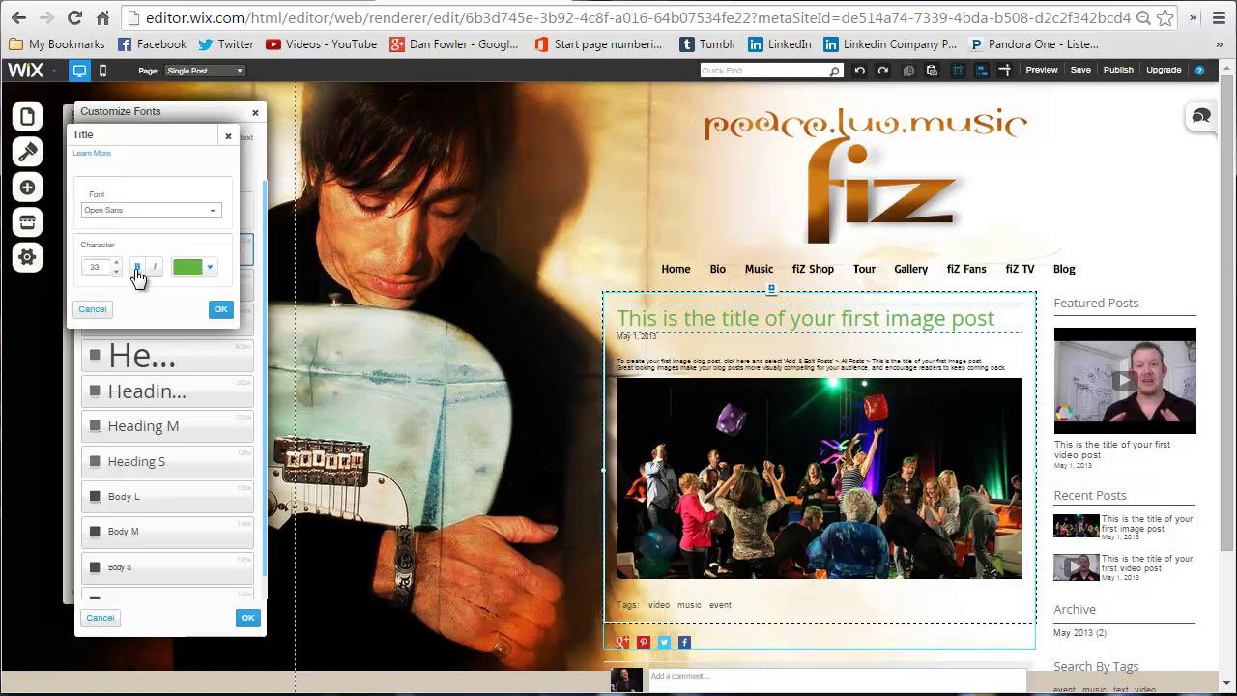
{"action": "left_click", "coordinate": [137, 270]}
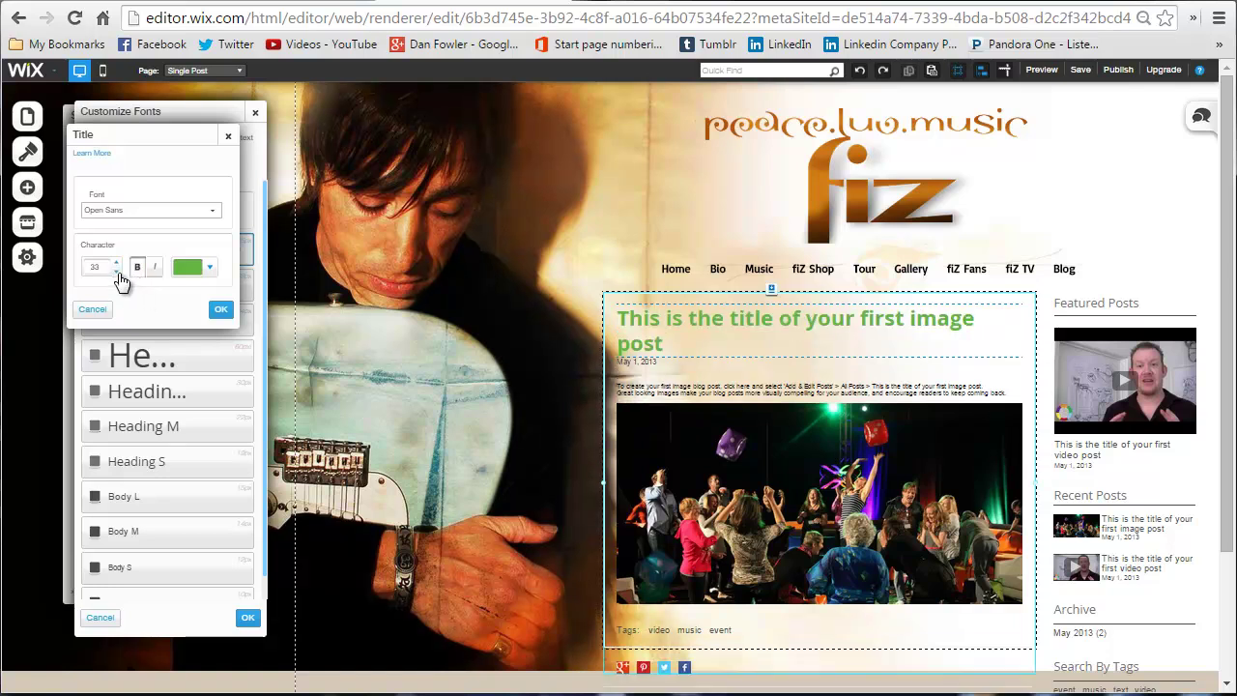
{"action": "left_click", "coordinate": [116, 273]}
{"action": "left_click", "coordinate": [116, 273]}
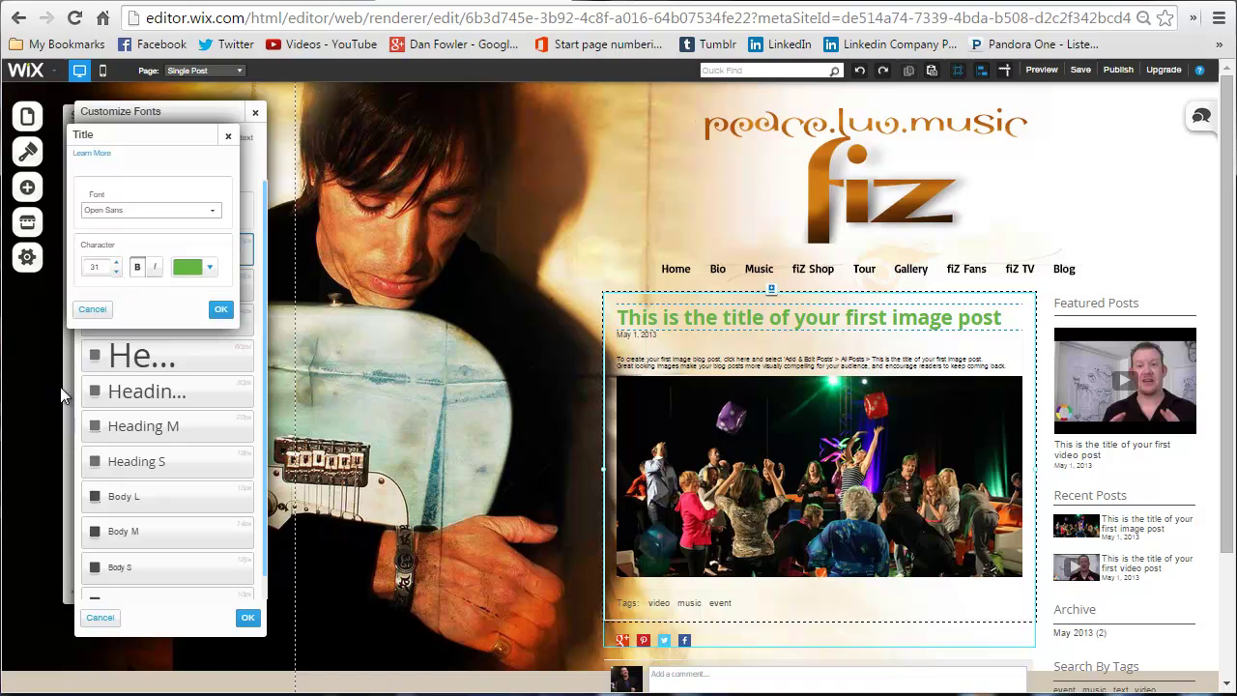
{"action": "left_click", "coordinate": [220, 311]}
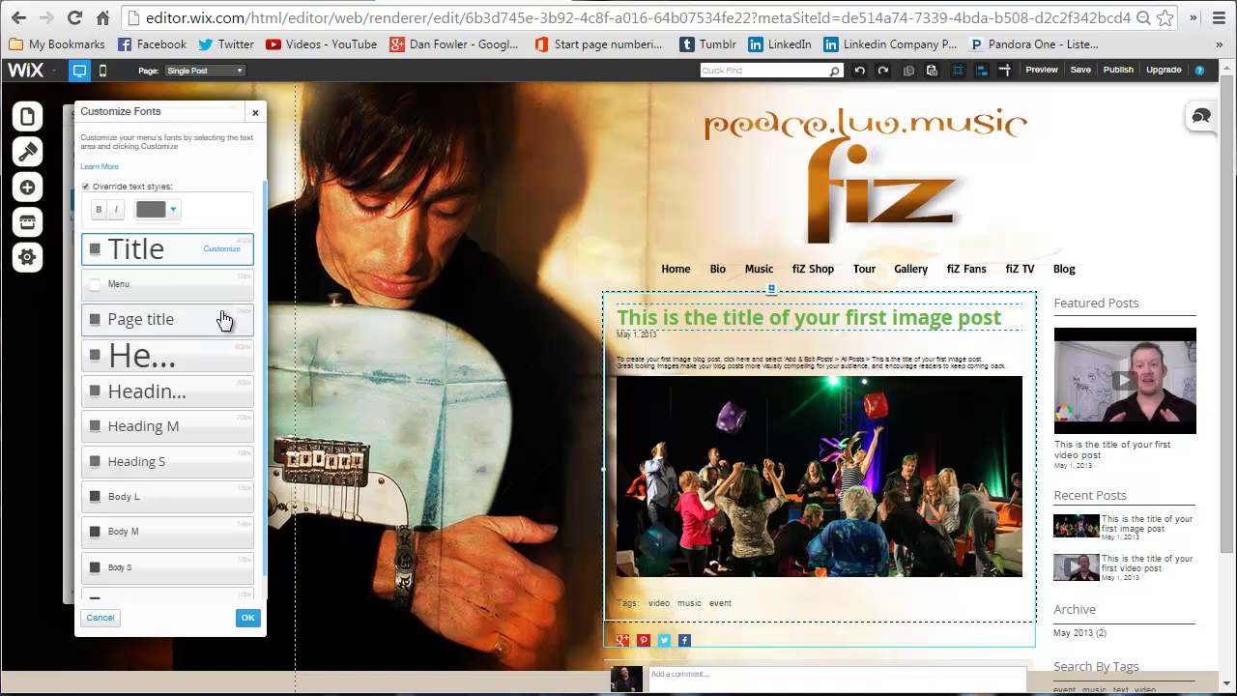
Step: Open the font customization for the image post's date and apply the Heading S text style to it
{"action": "left_click", "coordinate": [652, 334]}
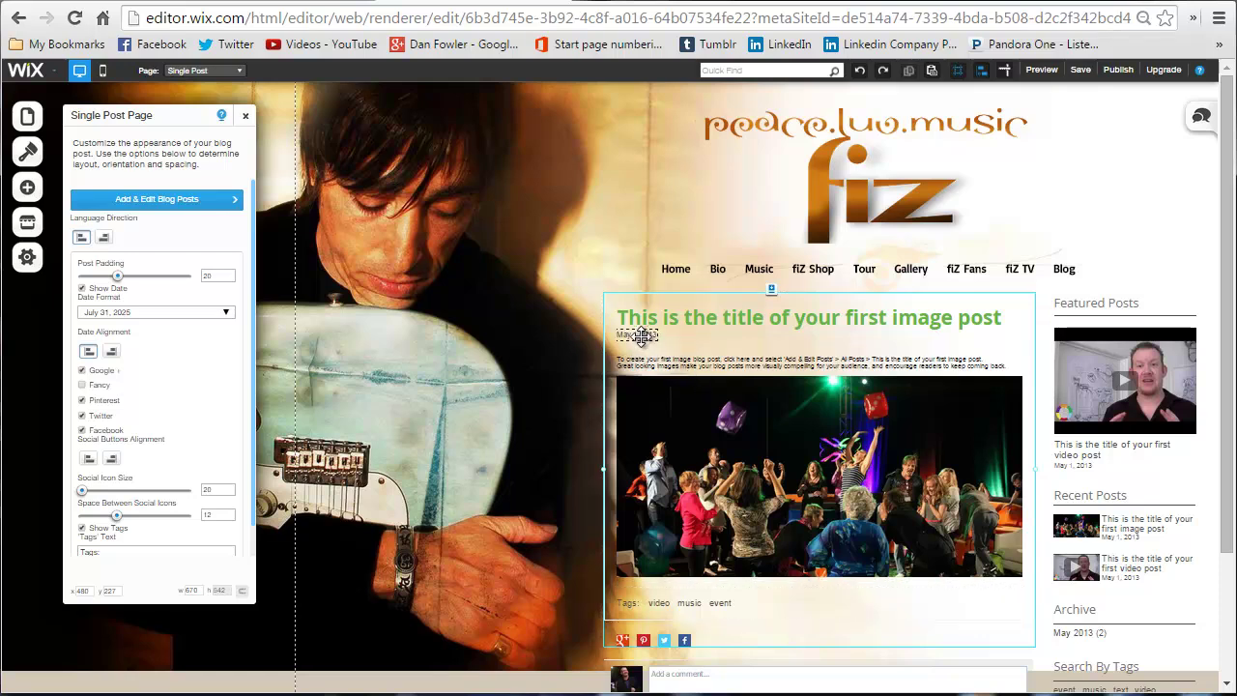
{"action": "right_click", "coordinate": [652, 334]}
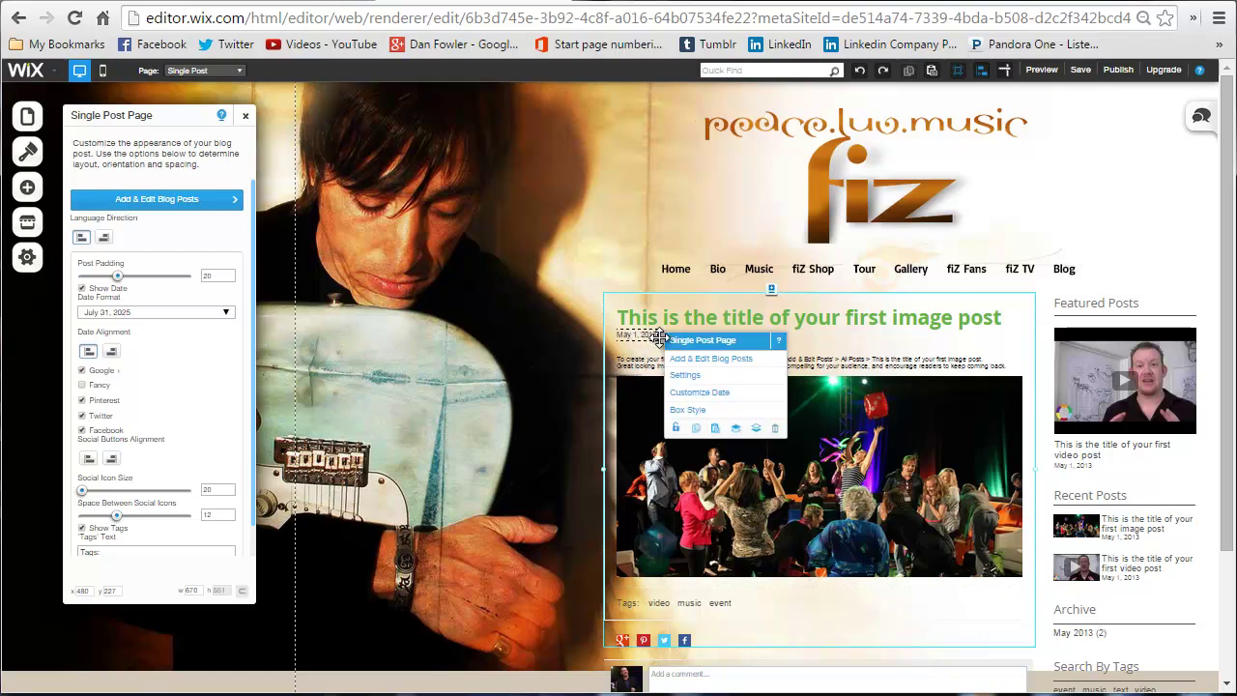
{"action": "left_click", "coordinate": [724, 392]}
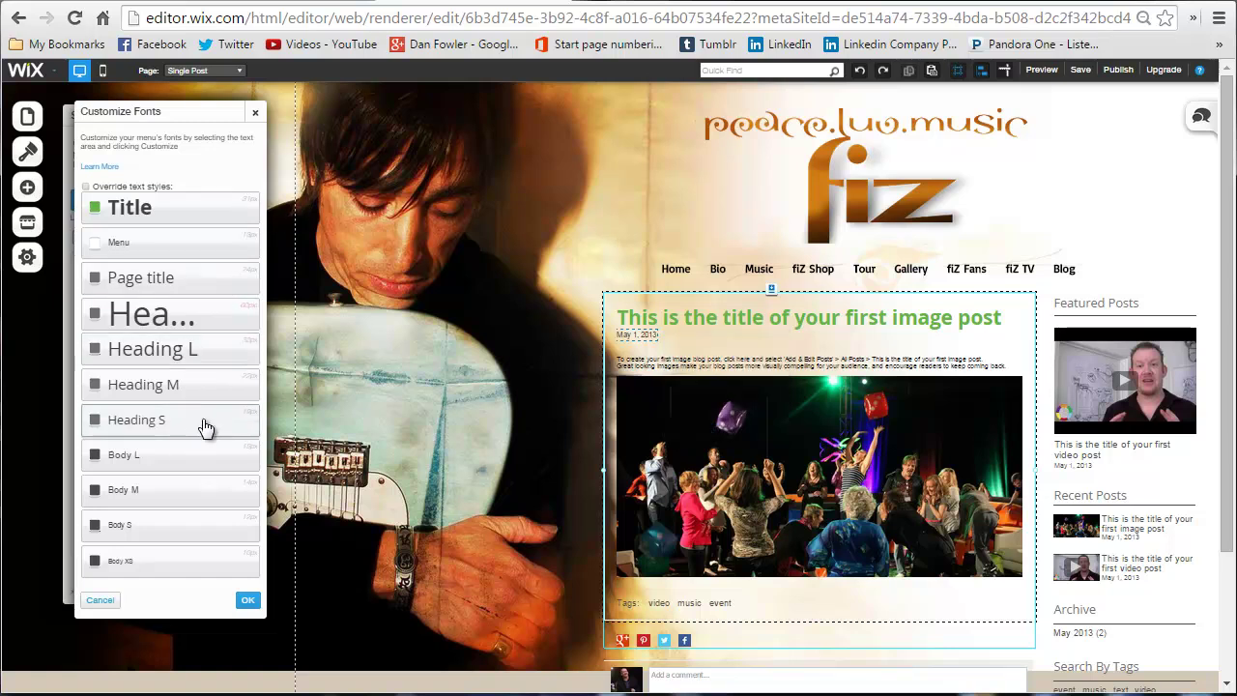
{"action": "mouse_move", "coordinate": [205, 427]}
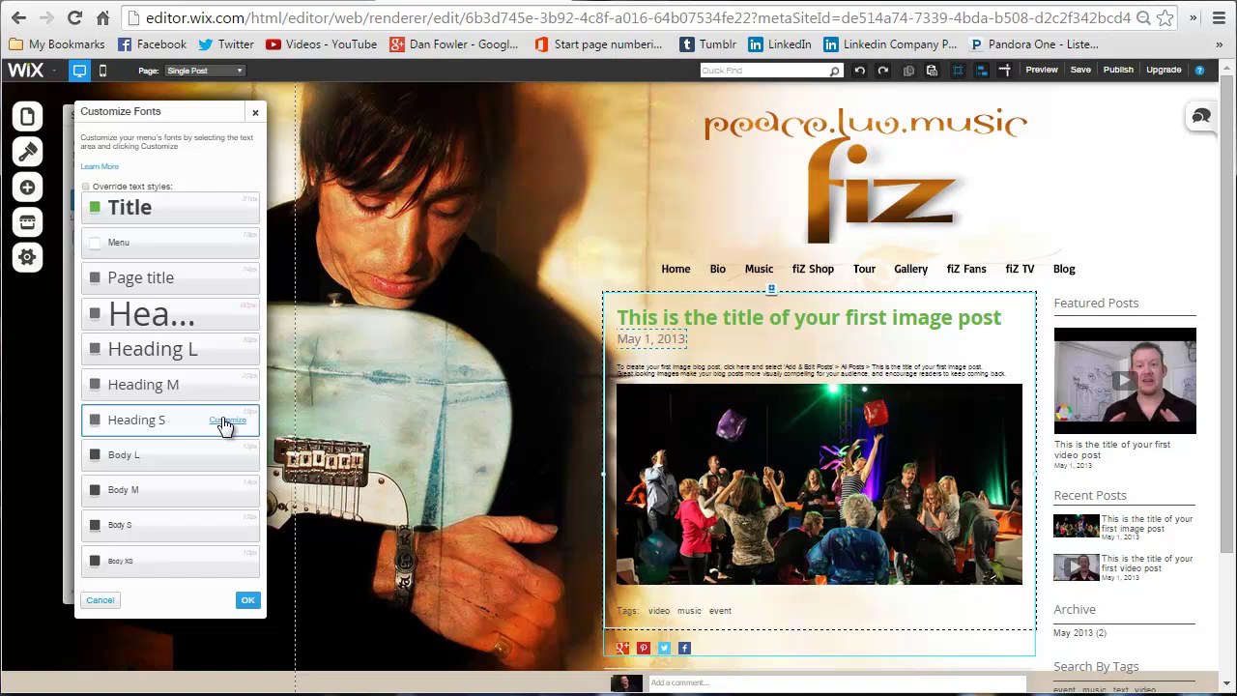
Step: Set the Heading S style's font size to 20, make it bold, and accept the font changes
{"action": "left_click", "coordinate": [228, 421]}
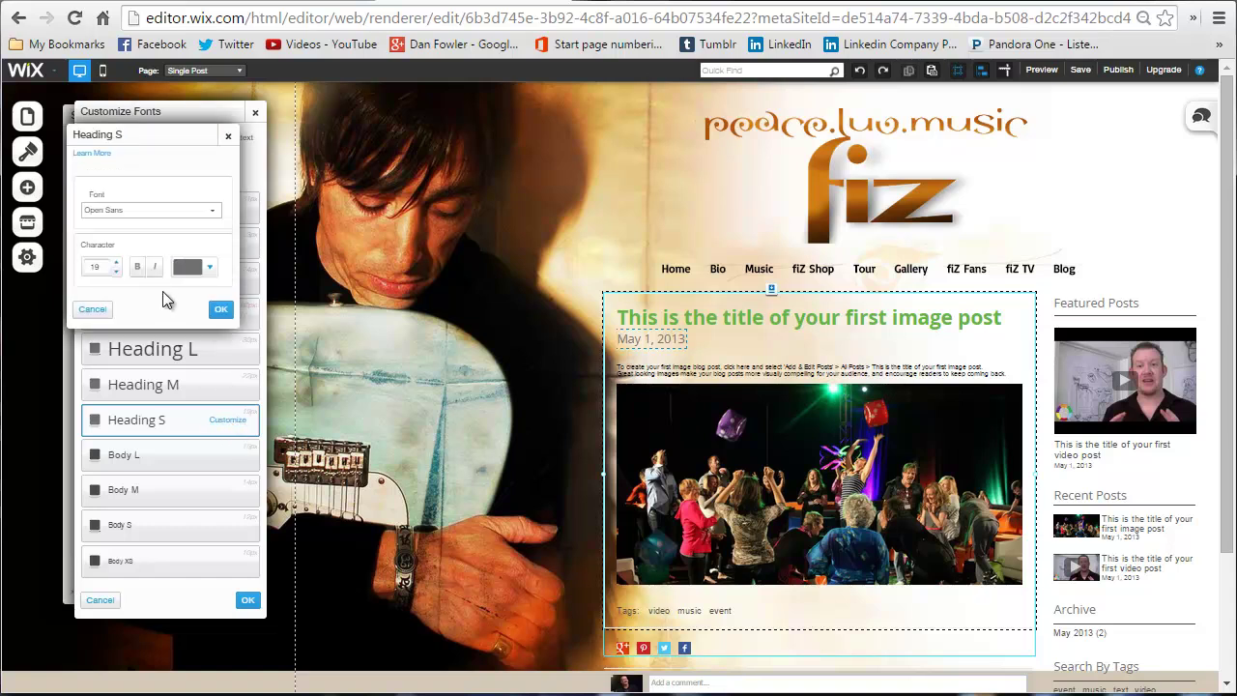
{"action": "left_click", "coordinate": [116, 264]}
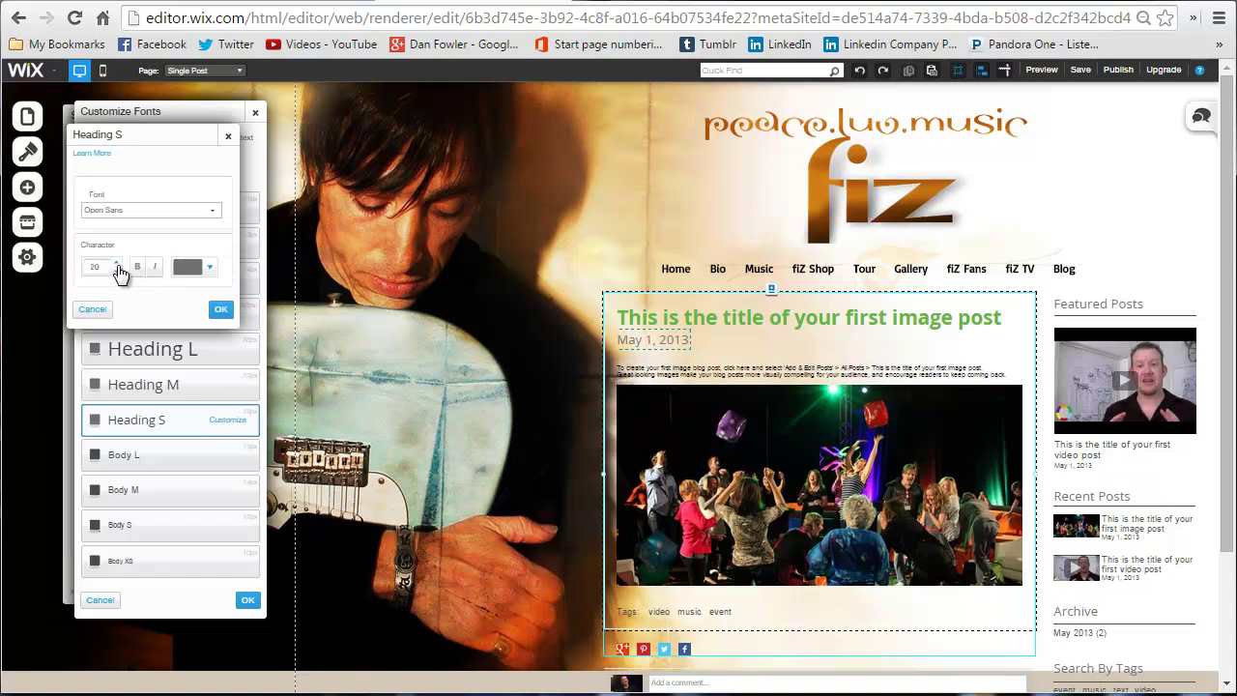
{"action": "left_click", "coordinate": [137, 267]}
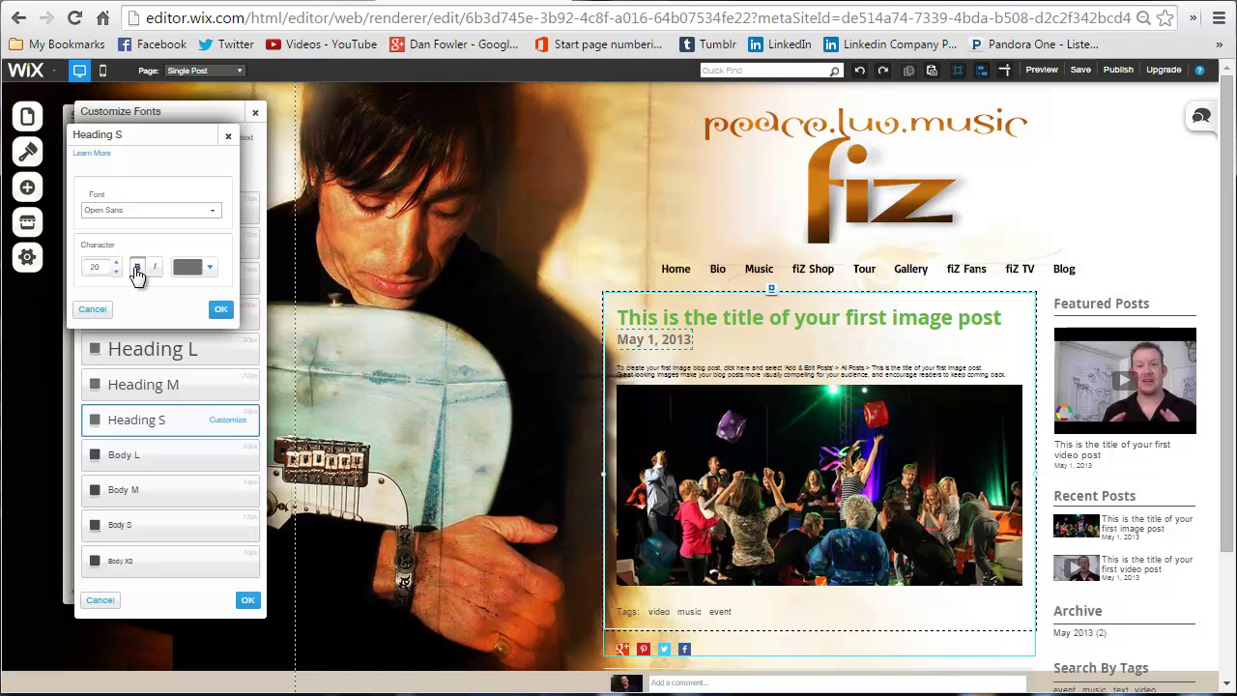
{"action": "left_click", "coordinate": [220, 309]}
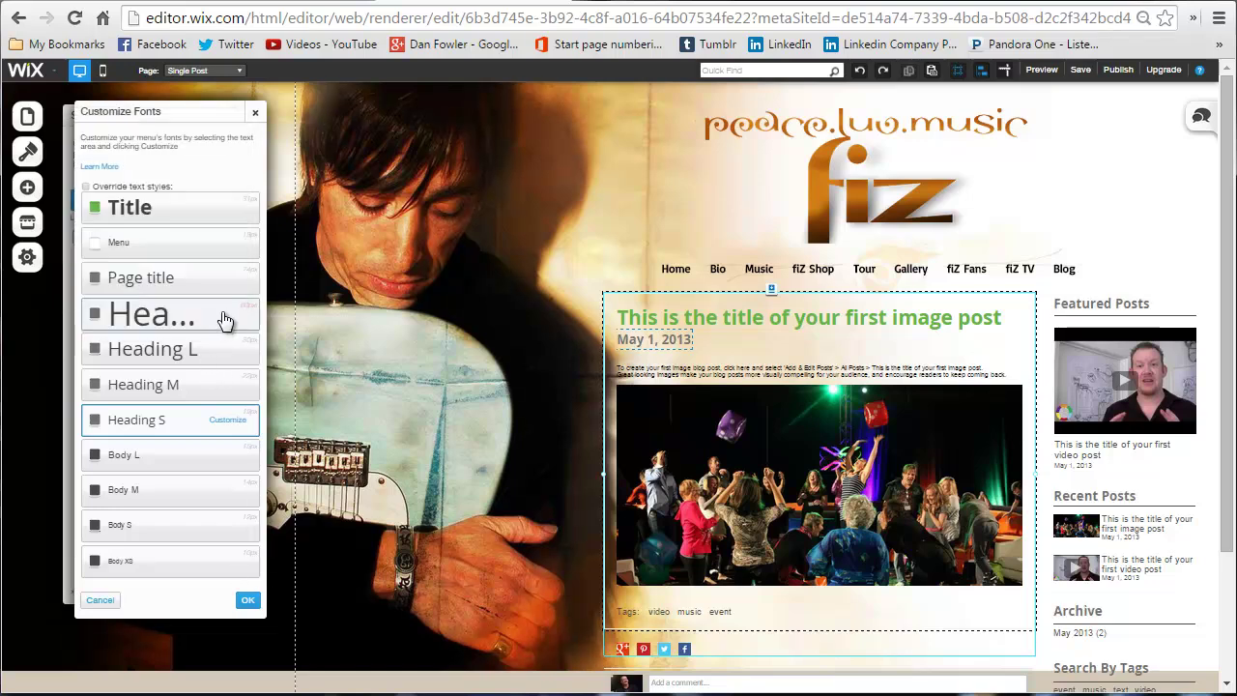
{"action": "left_click", "coordinate": [248, 600]}
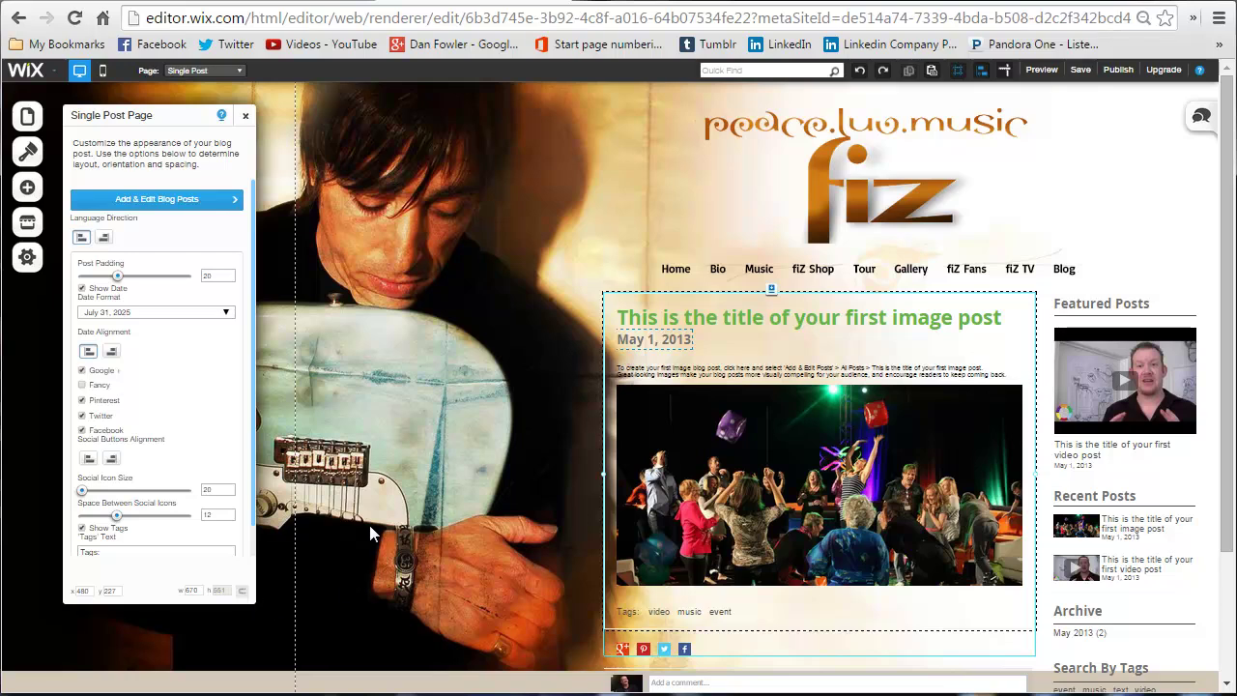
Step: Preview the restyled image post and go to the site's Blog page
{"action": "scroll", "coordinate": [967, 367], "scroll_direction": "down", "scroll_amount": 1}
{"action": "scroll", "coordinate": [966, 367], "scroll_direction": "up", "scroll_amount": 1}
{"action": "left_click", "coordinate": [1042, 71]}
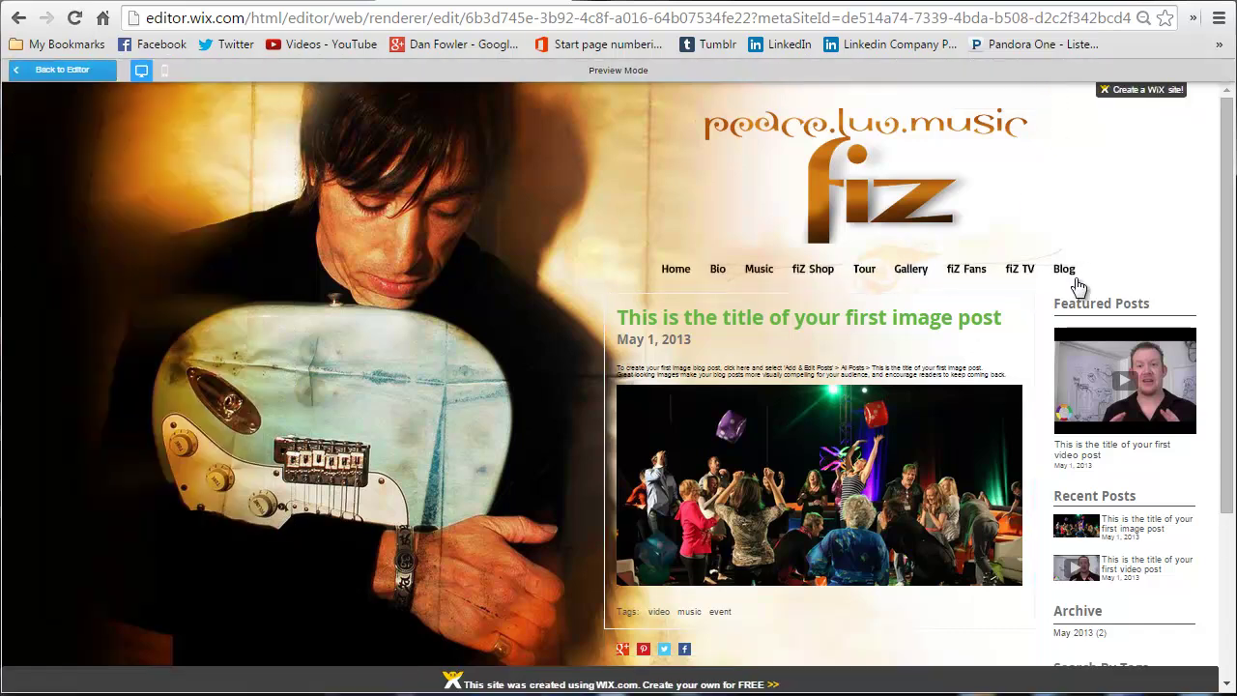
{"action": "left_click", "coordinate": [1065, 270]}
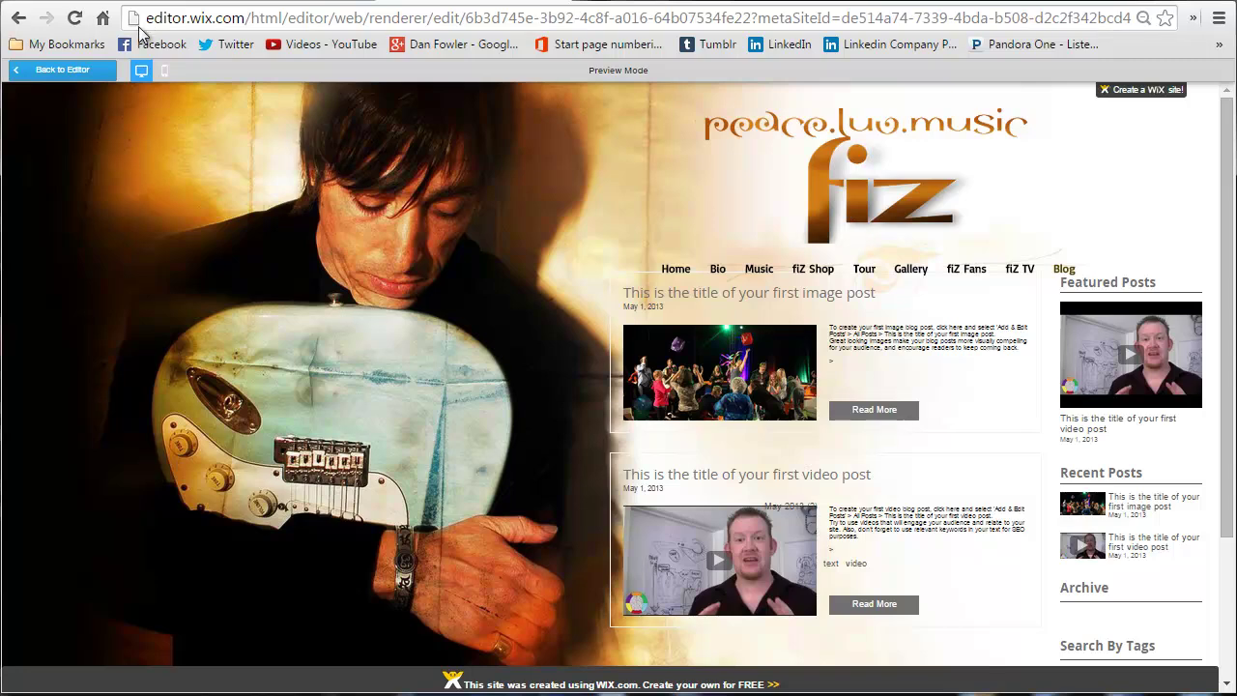
Step: Reload the editor and delete the blog post ticker lying over the guitar photo on the Home page
{"action": "left_click", "coordinate": [76, 19]}
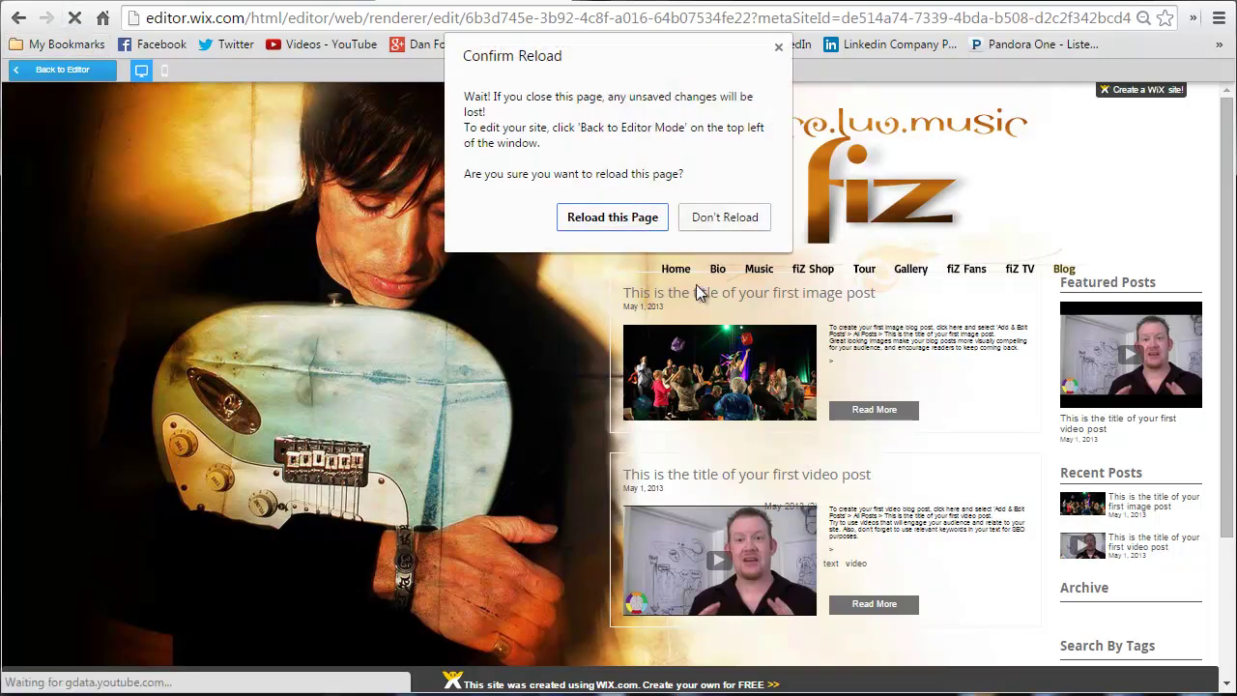
{"action": "left_click", "coordinate": [624, 219]}
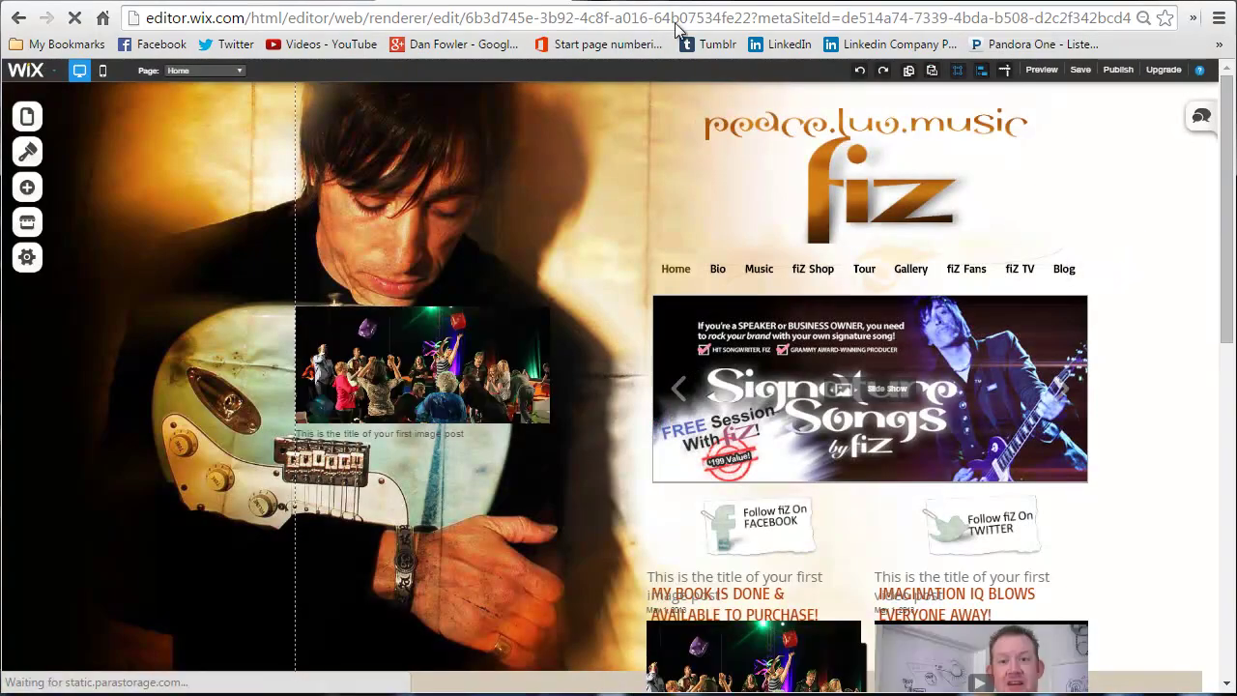
{"action": "left_click", "coordinate": [454, 389]}
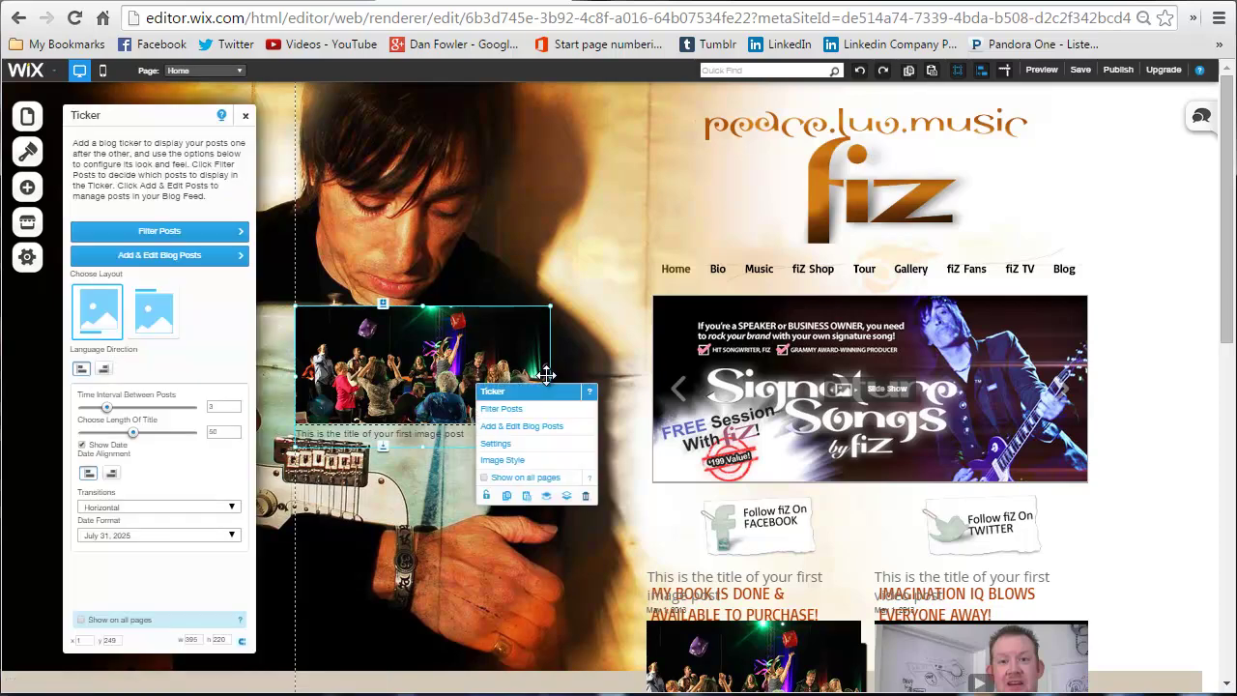
{"action": "left_click", "coordinate": [546, 384]}
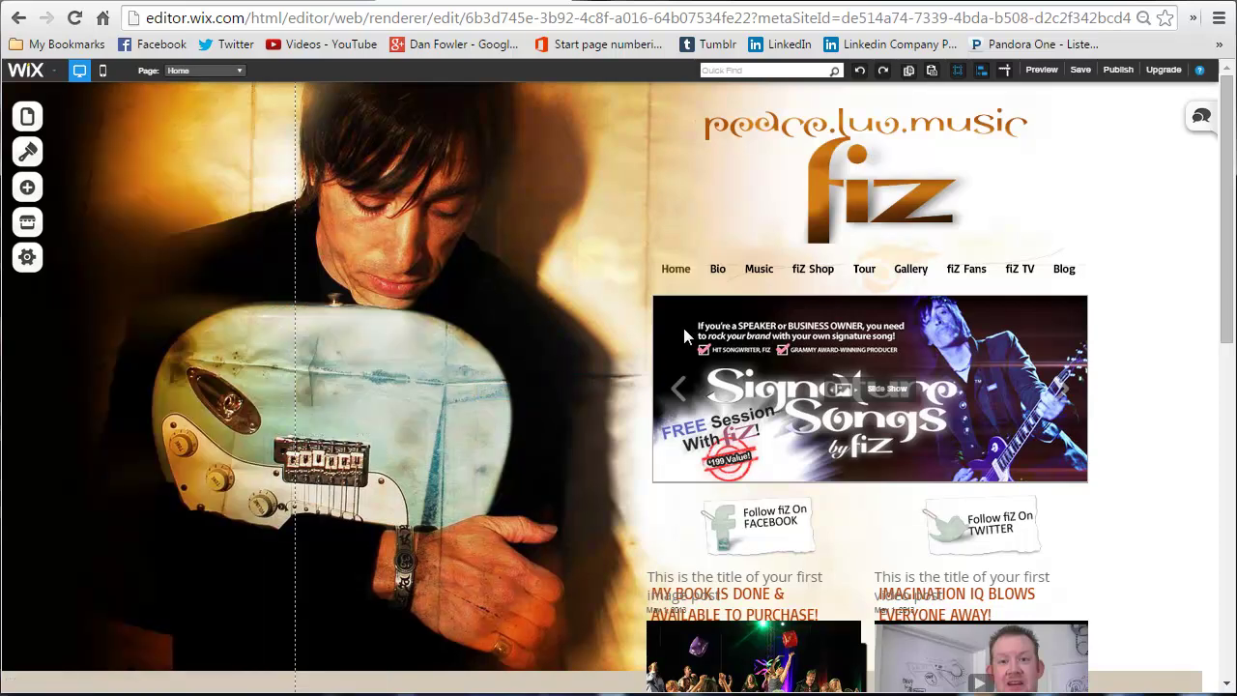
Step: Move the Posts Gallery off the old article blocks onto the background photo, dismissing the grid line notice
{"action": "scroll", "coordinate": [667, 334], "scroll_direction": "down", "scroll_amount": 2}
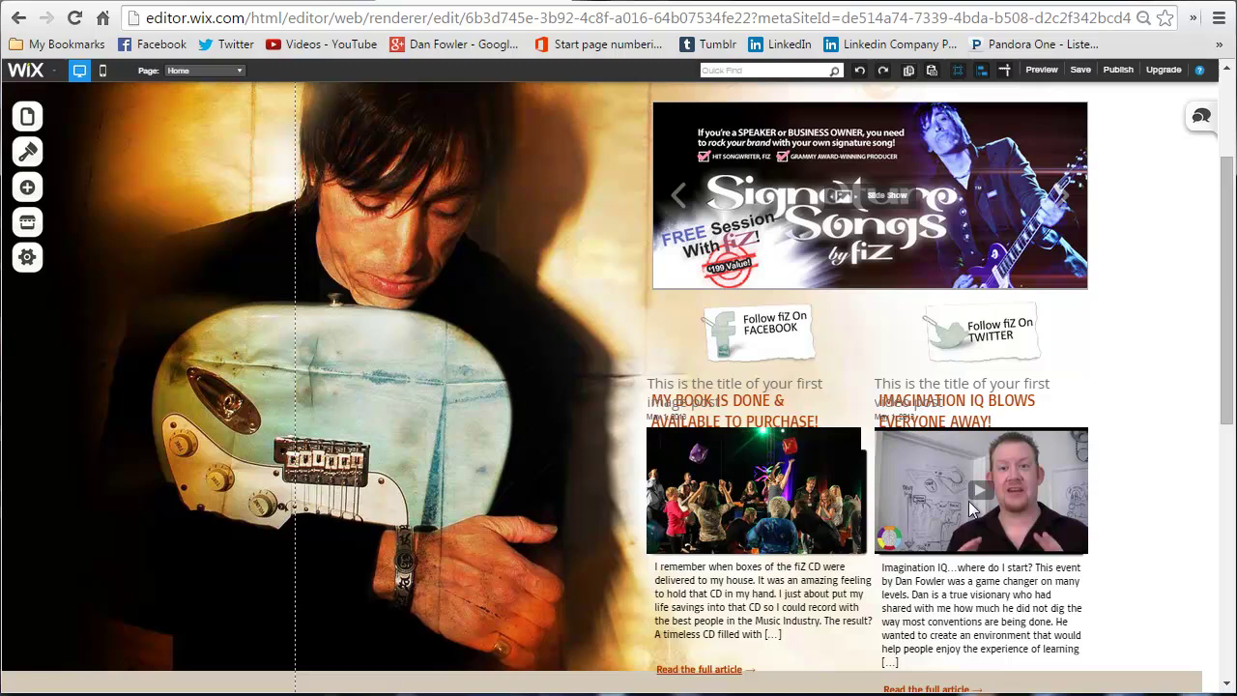
{"action": "left_click", "coordinate": [782, 510]}
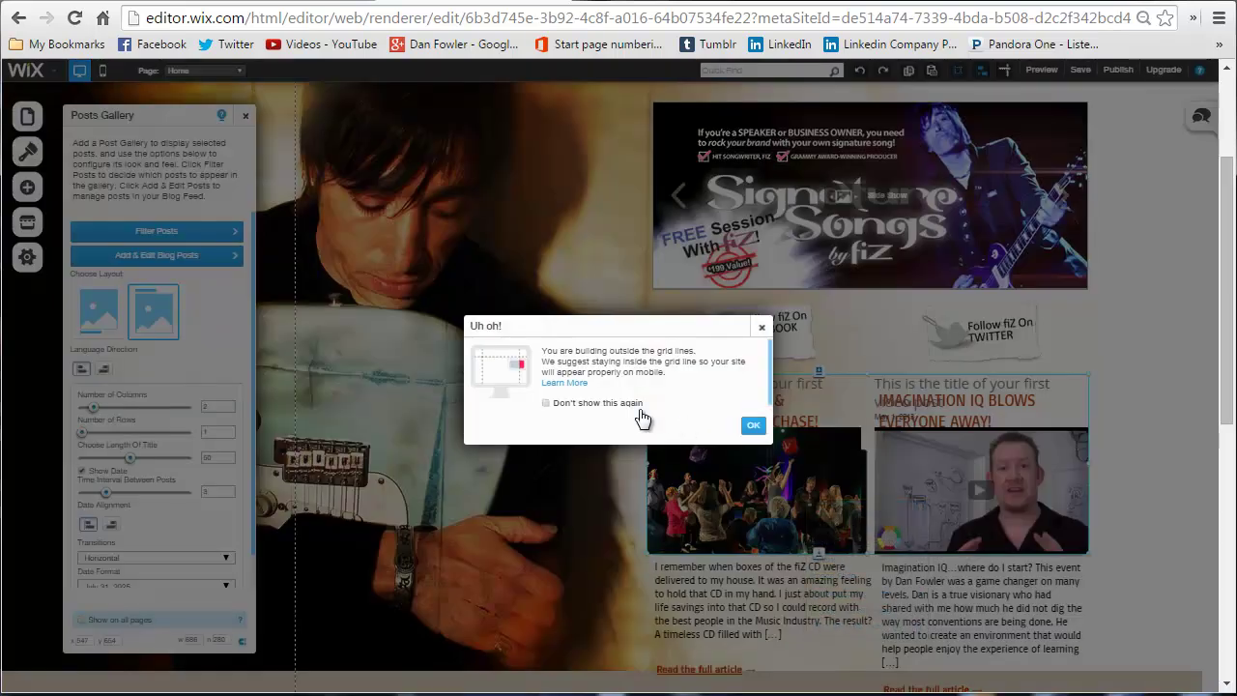
{"action": "left_click", "coordinate": [753, 421]}
{"action": "left_click_drag", "start_coordinate": [785, 523], "coordinate": [569, 465]}
Step: Delete the old article headings about the book and Imagination IQ, along with the July 21, 2014 date
{"action": "right_click", "coordinate": [731, 406]}
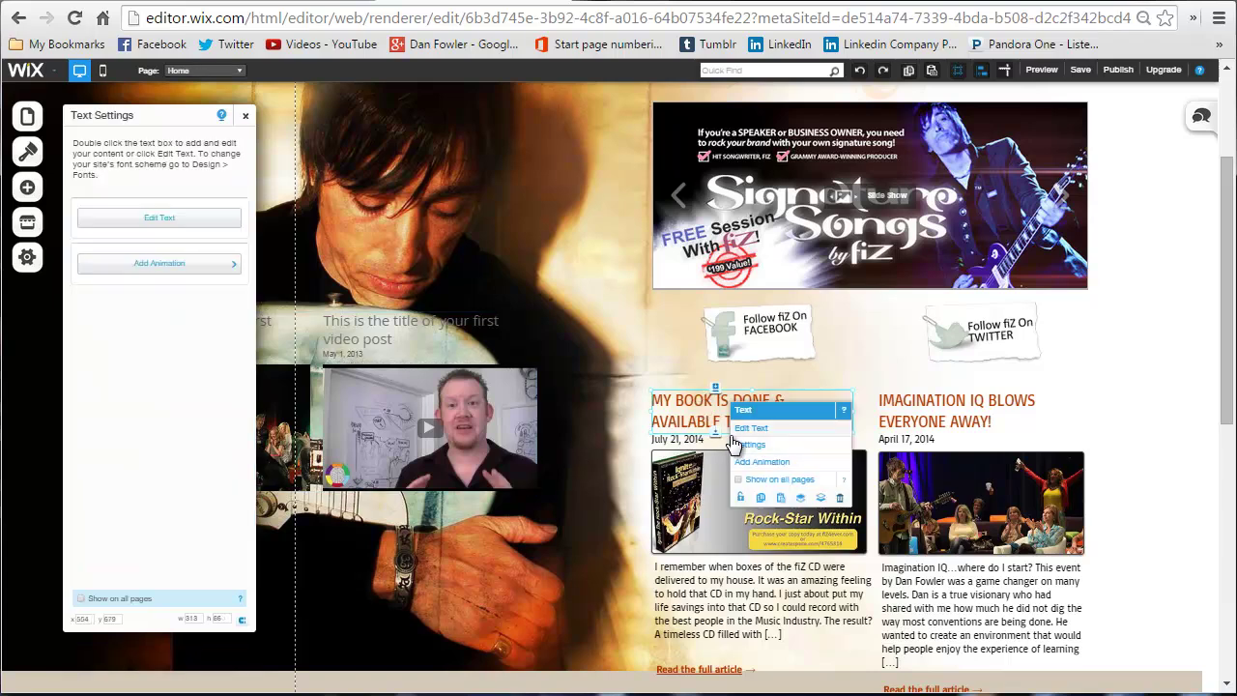
{"action": "left_click", "coordinate": [734, 485]}
{"action": "right_click", "coordinate": [712, 430]}
{"action": "left_click", "coordinate": [717, 510]}
{"action": "right_click", "coordinate": [988, 417]}
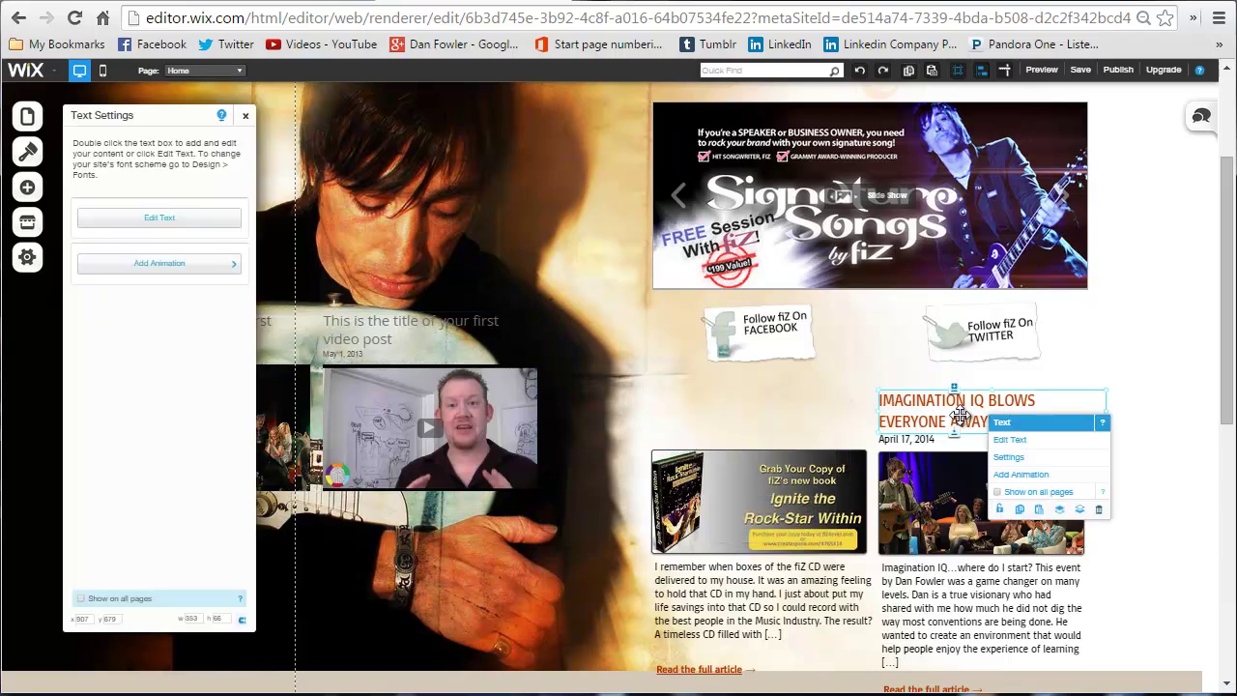
{"action": "left_click", "coordinate": [995, 497]}
Step: Delete the book banner and event photo of the old articles, plus the April 17, 2014 date
{"action": "right_click", "coordinate": [829, 520]}
{"action": "left_click", "coordinate": [860, 595]}
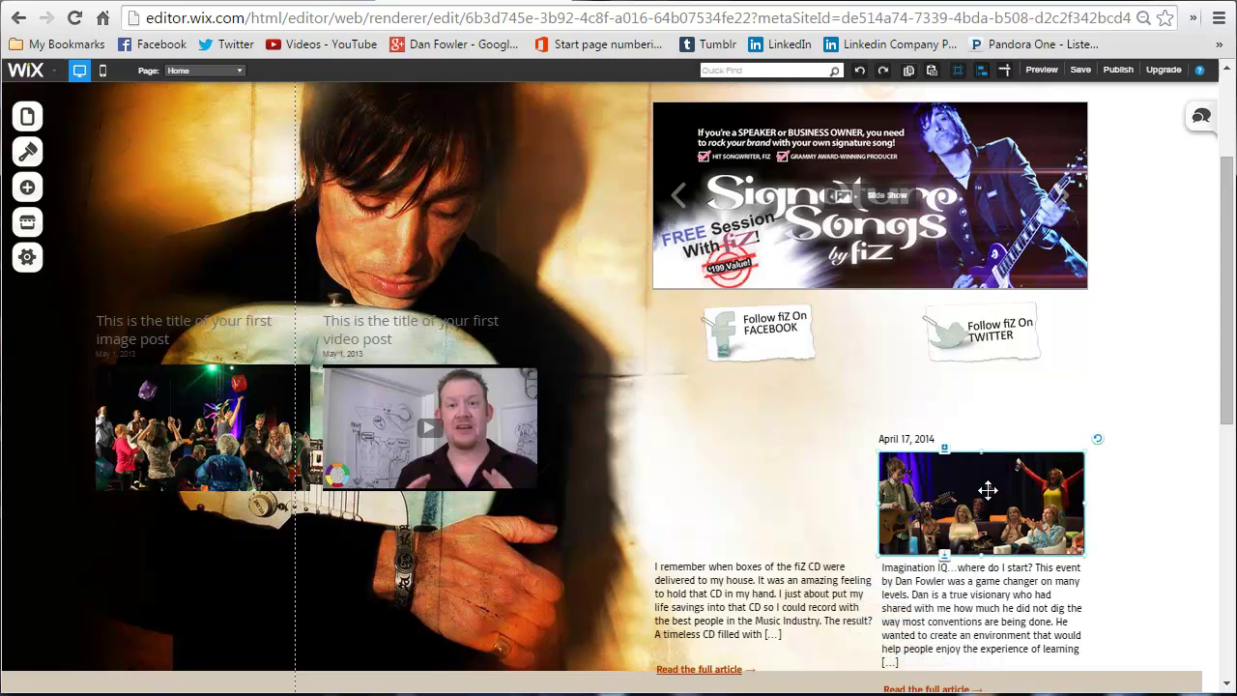
{"action": "right_click", "coordinate": [996, 505]}
{"action": "left_click", "coordinate": [1030, 580]}
{"action": "right_click", "coordinate": [916, 452]}
{"action": "right_click", "coordinate": [909, 441]}
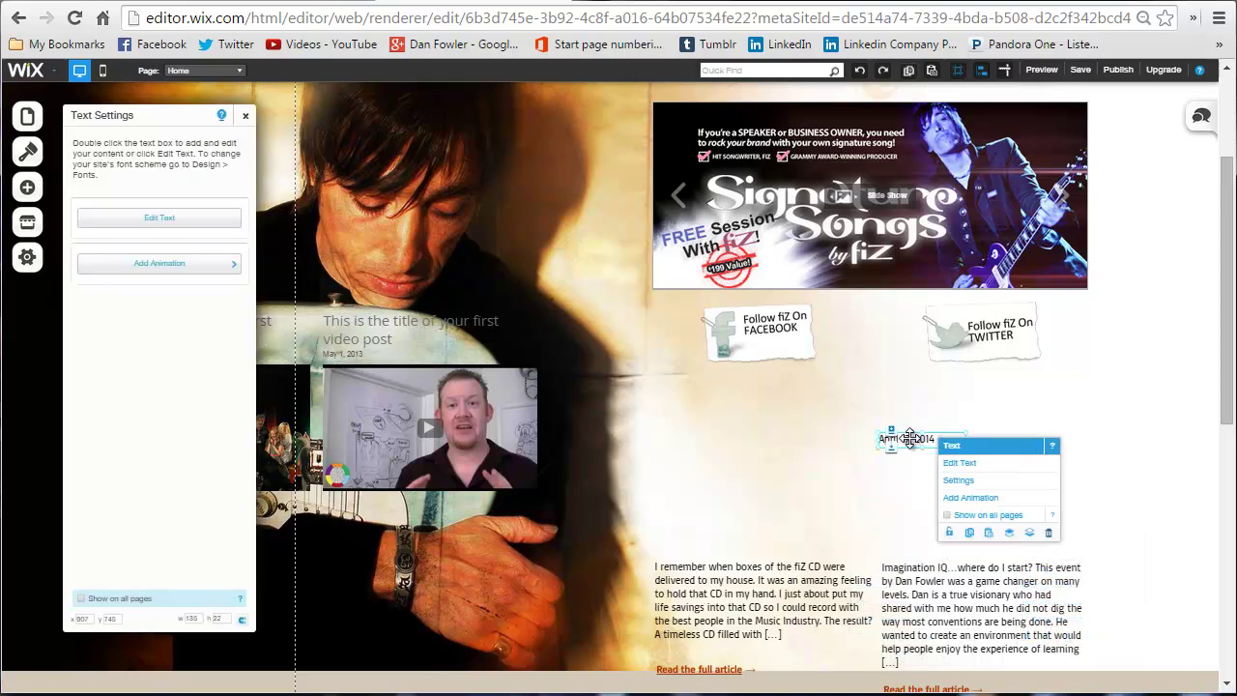
{"action": "key", "text": "Delete"}
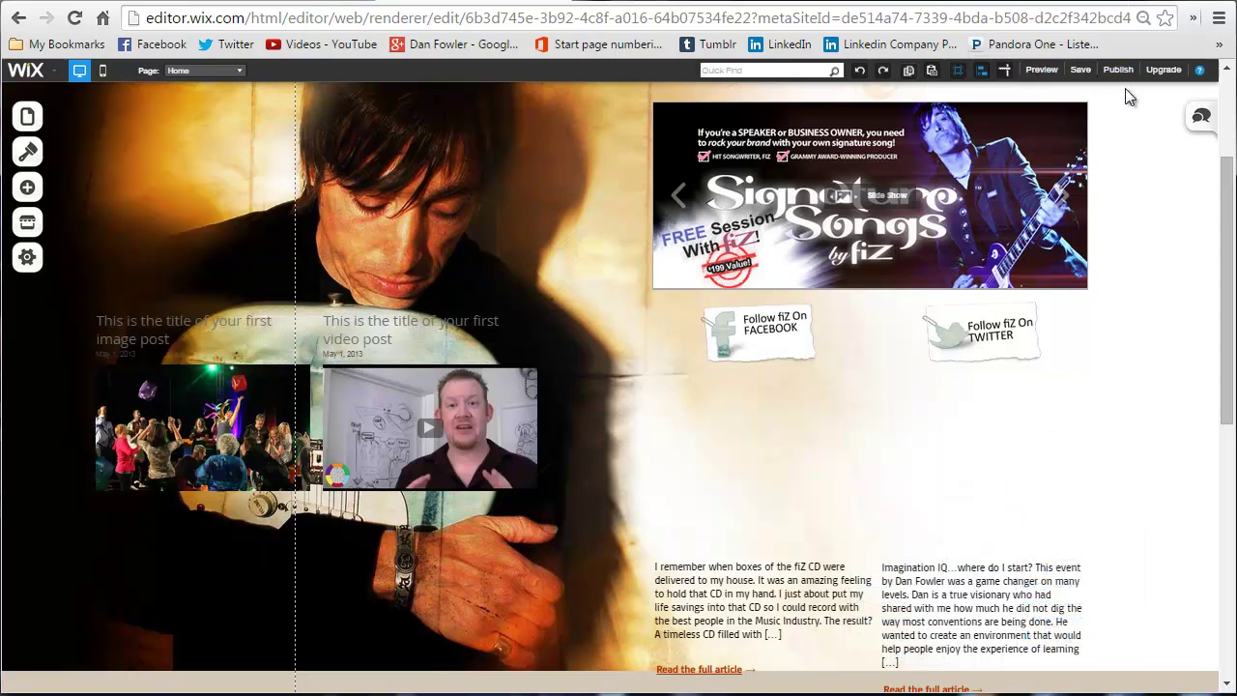
Step: Delete both old article text excerpts and their "Read the full article" links
{"action": "right_click", "coordinate": [795, 580]}
{"action": "left_click", "coordinate": [827, 644]}
{"action": "right_click", "coordinate": [998, 584]}
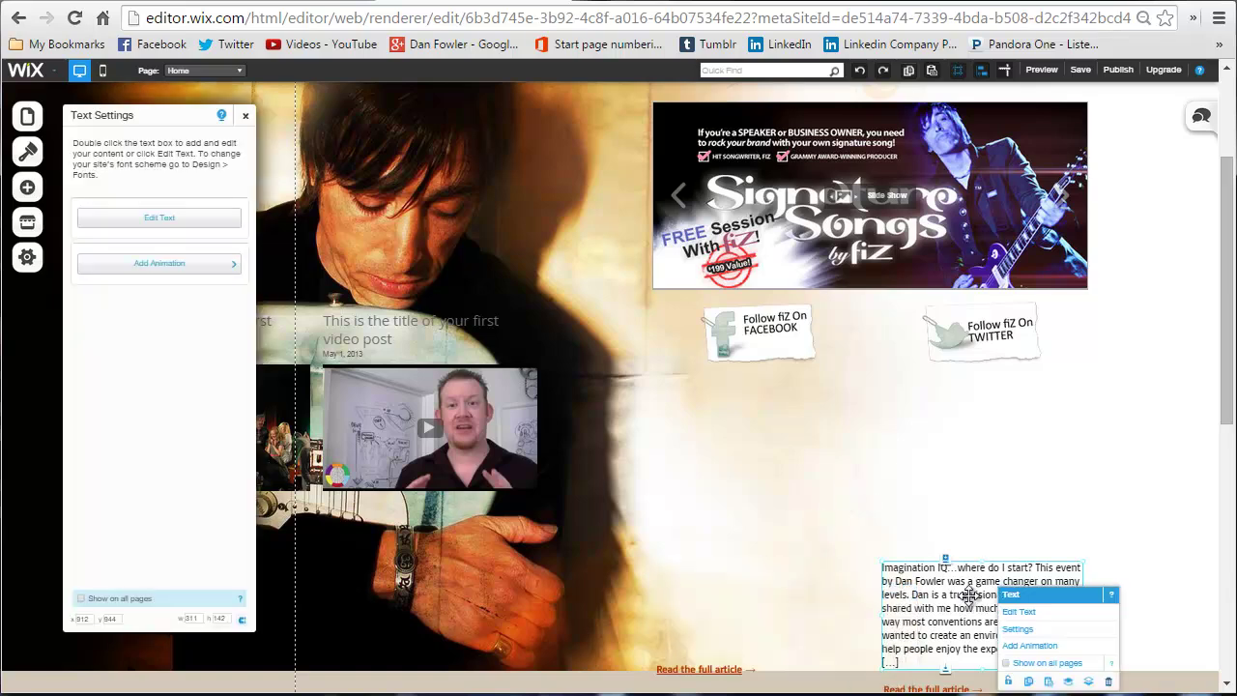
{"action": "left_click", "coordinate": [1030, 645]}
{"action": "scroll", "coordinate": [1223, 285], "scroll_direction": "down", "scroll_amount": 2}
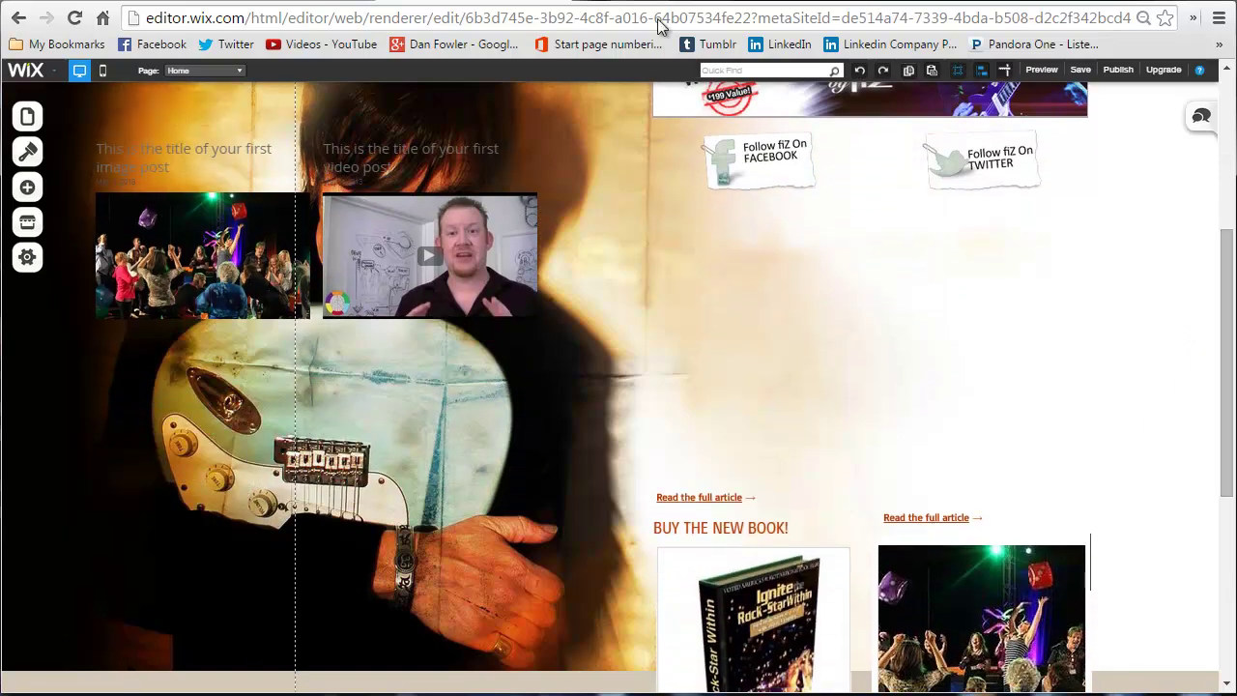
{"action": "left_click", "coordinate": [698, 500]}
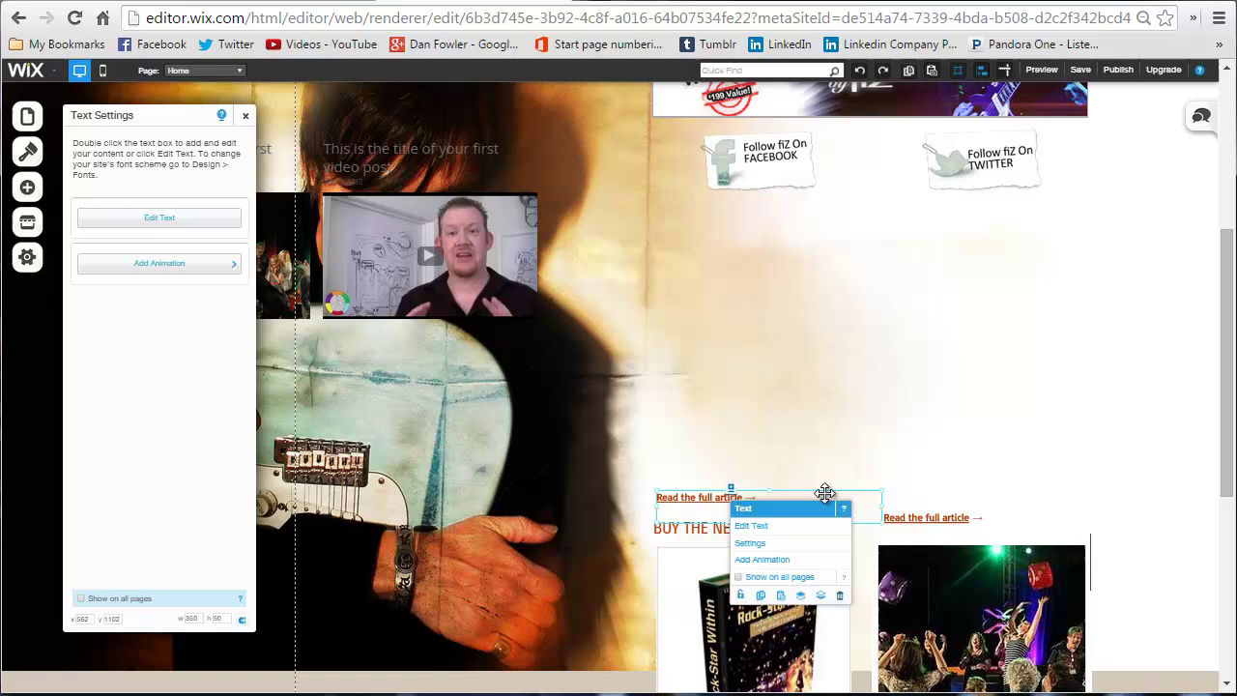
{"action": "key", "text": "Delete"}
{"action": "left_click", "coordinate": [917, 518]}
{"action": "key", "text": "Delete"}
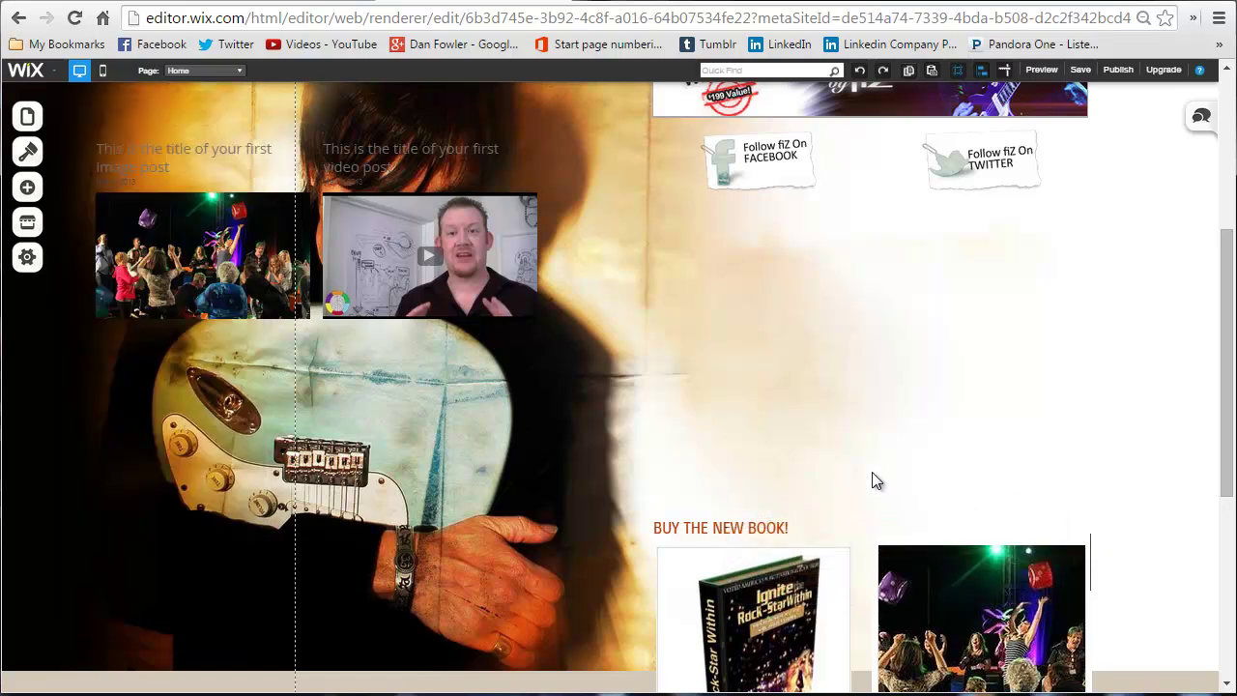
Step: Place the Posts Gallery below the Follow fiZ images and move the "BUY THE NEW BOOK!" section up directly beneath it
{"action": "left_click", "coordinate": [433, 281]}
{"action": "left_click_drag", "start_coordinate": [433, 280], "coordinate": [1006, 347]}
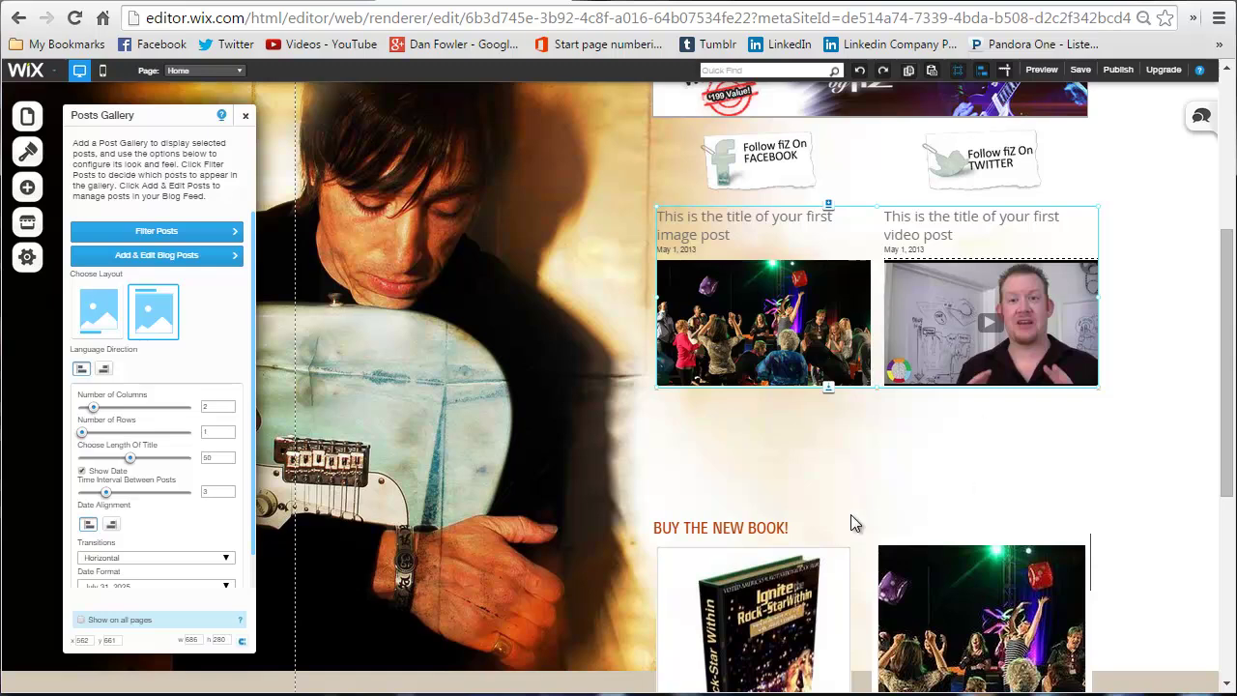
{"action": "right_click", "coordinate": [705, 544]}
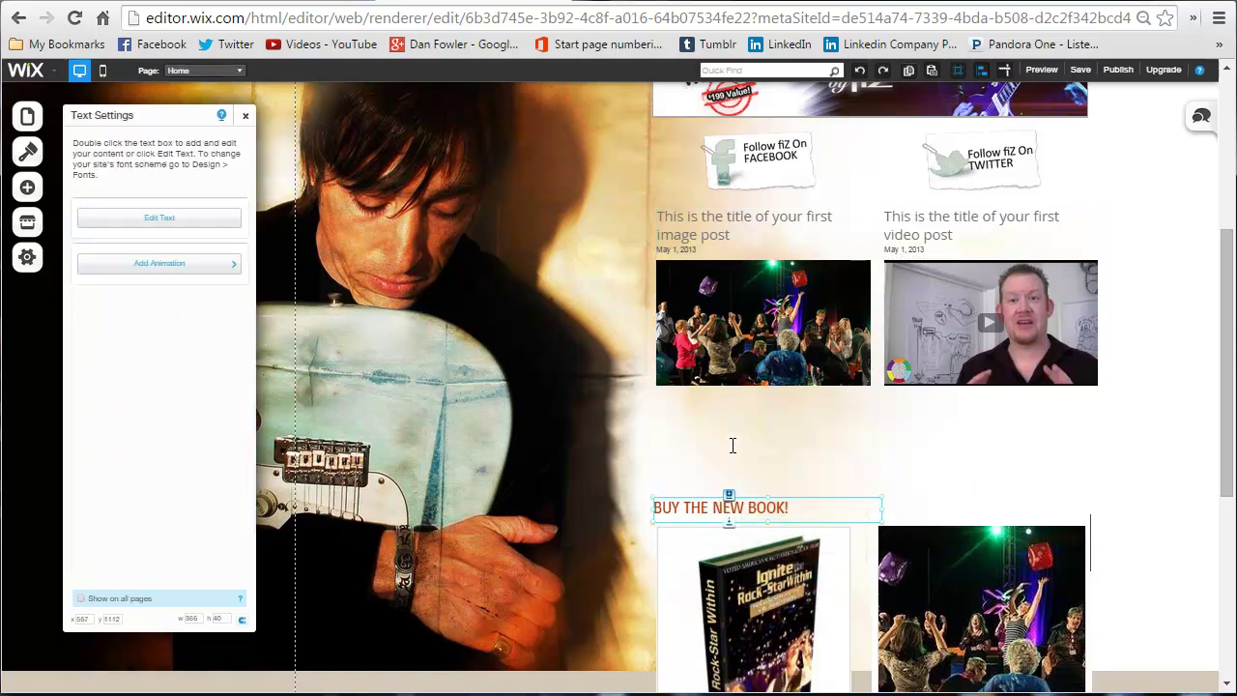
{"action": "scroll", "coordinate": [1163, 348], "scroll_direction": "up", "scroll_amount": 2}
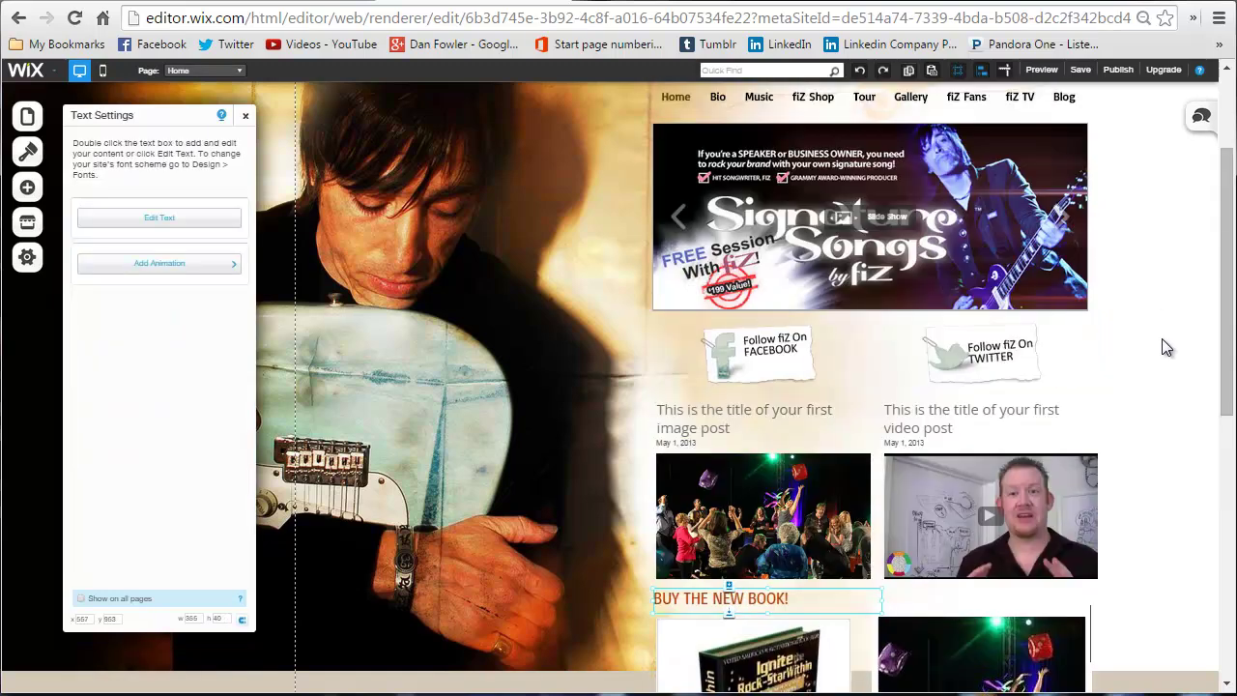
Step: Publish the site with search engine visibility and the optimized Mobile View enabled, and close the confirmation
{"action": "left_click", "coordinate": [1119, 70]}
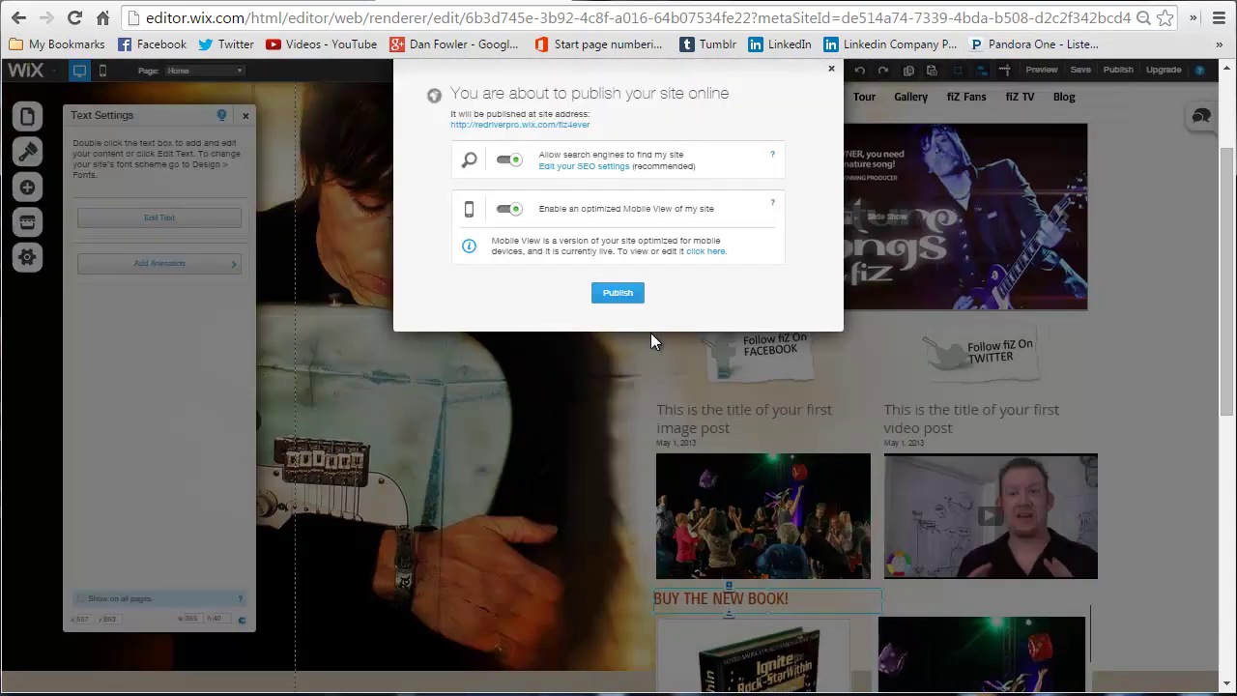
{"action": "left_click", "coordinate": [635, 296]}
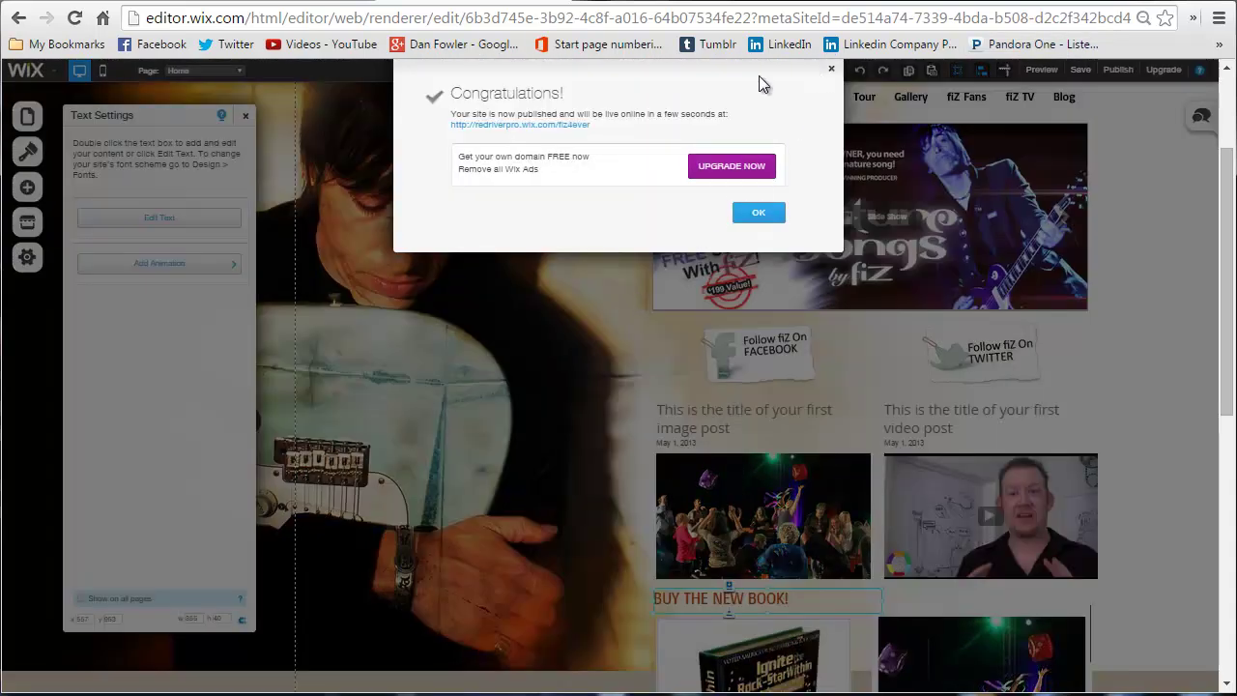
{"action": "left_click", "coordinate": [830, 69]}
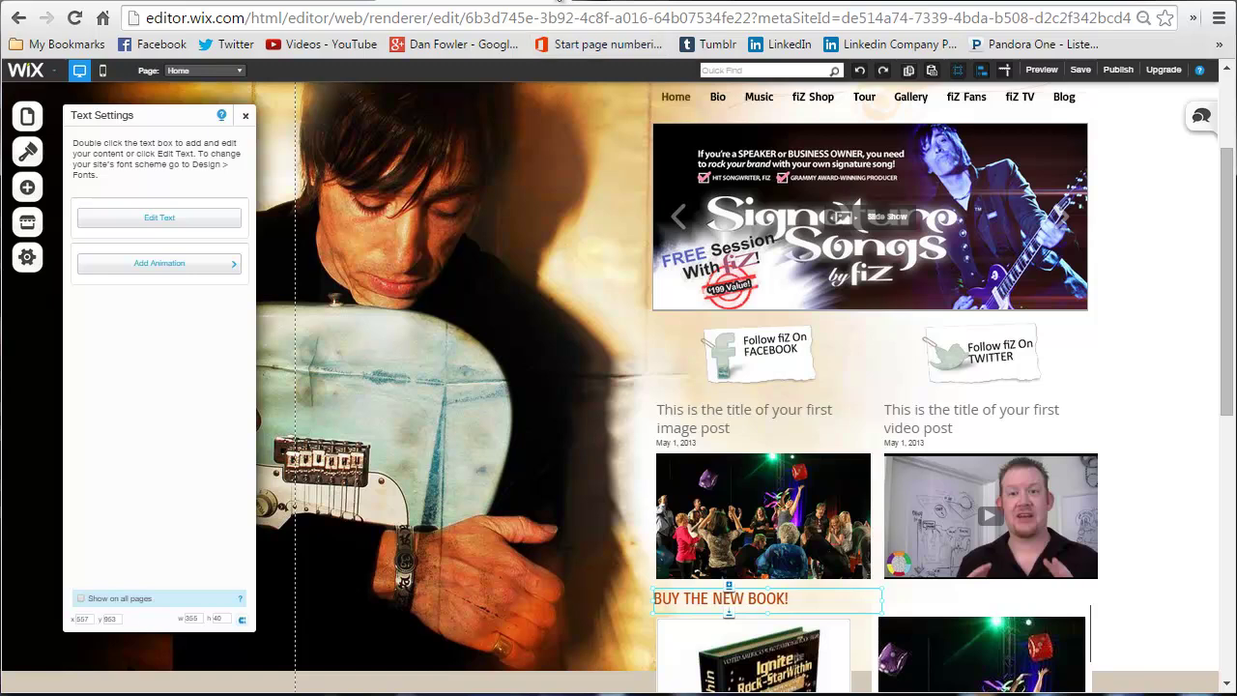
Step: Reopen the fiz4ever site for editing from My Sites and check the Posts Gallery on its Home page
{"action": "left_click", "coordinate": [556, 2]}
{"action": "left_click", "coordinate": [612, 178]}
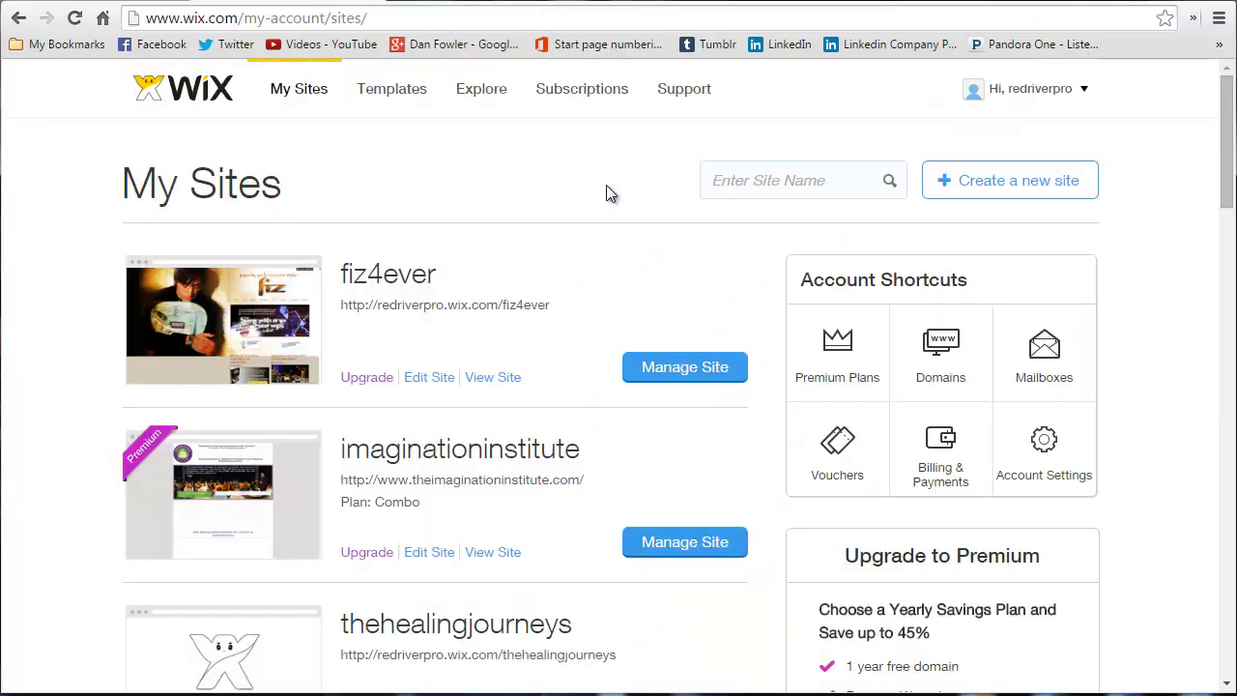
{"action": "left_click", "coordinate": [431, 377]}
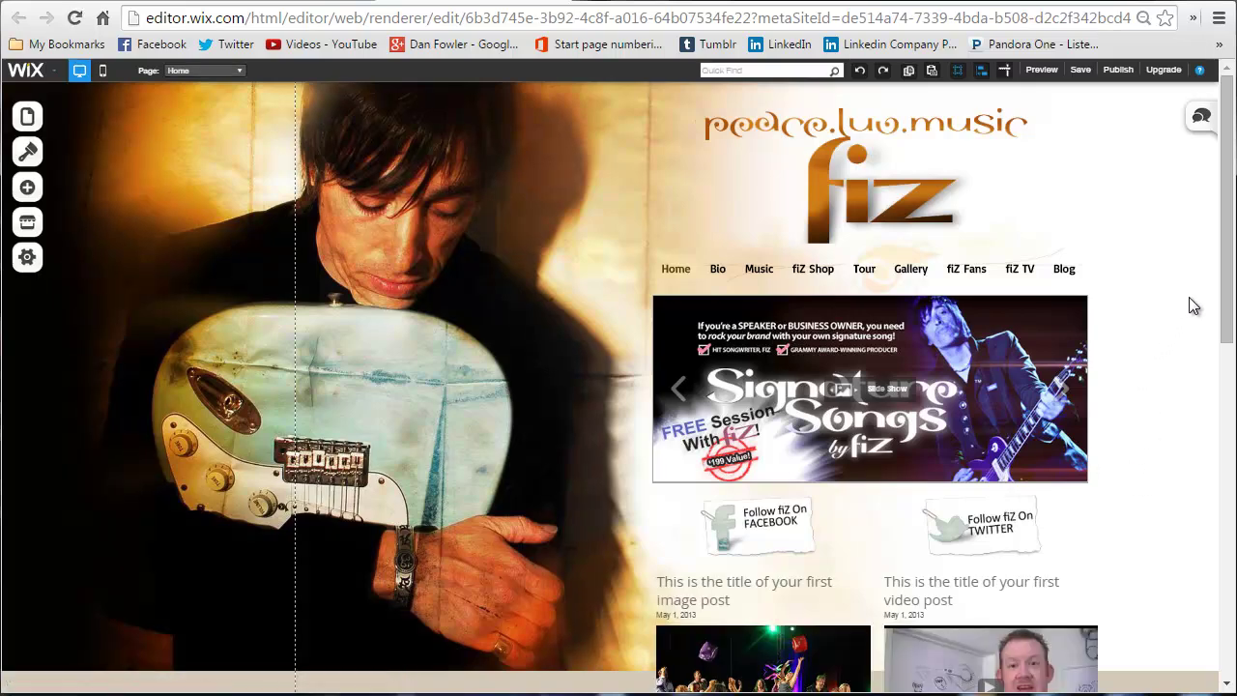
{"action": "scroll", "coordinate": [1228, 242], "scroll_direction": "down", "scroll_amount": 3}
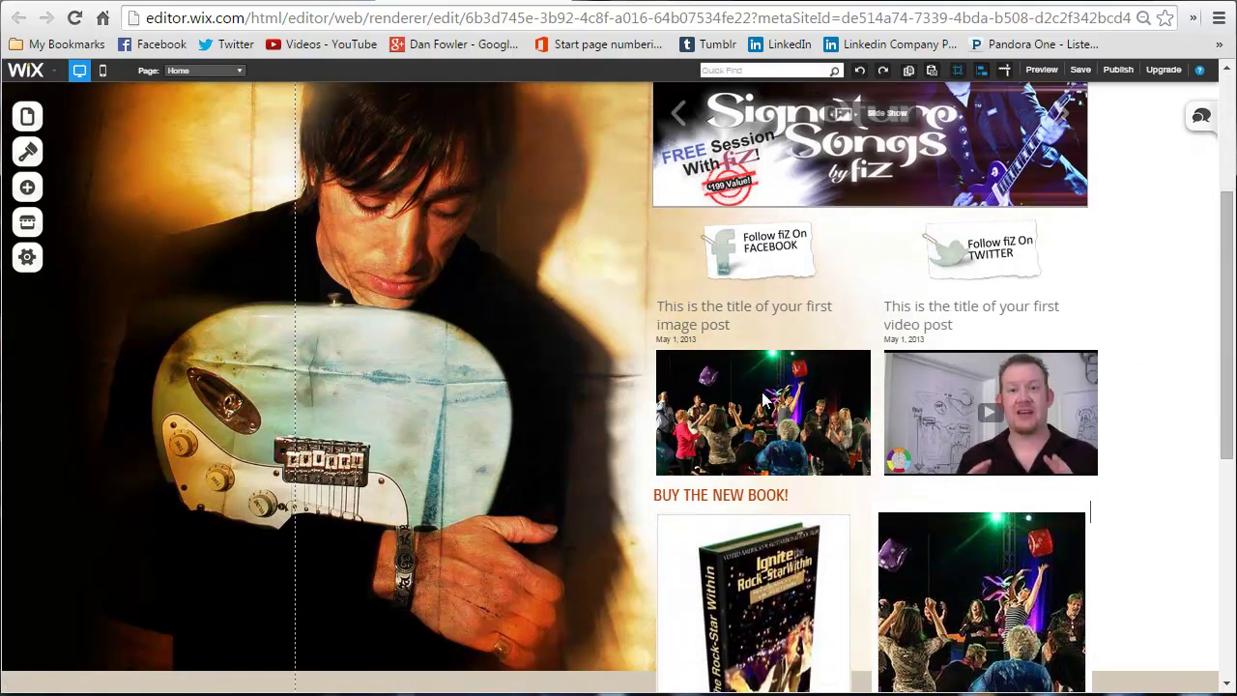
Step: Select the Home page's Posts Gallery and dismiss the grid-line warning with the option not to show it again
{"action": "left_click", "coordinate": [744, 322]}
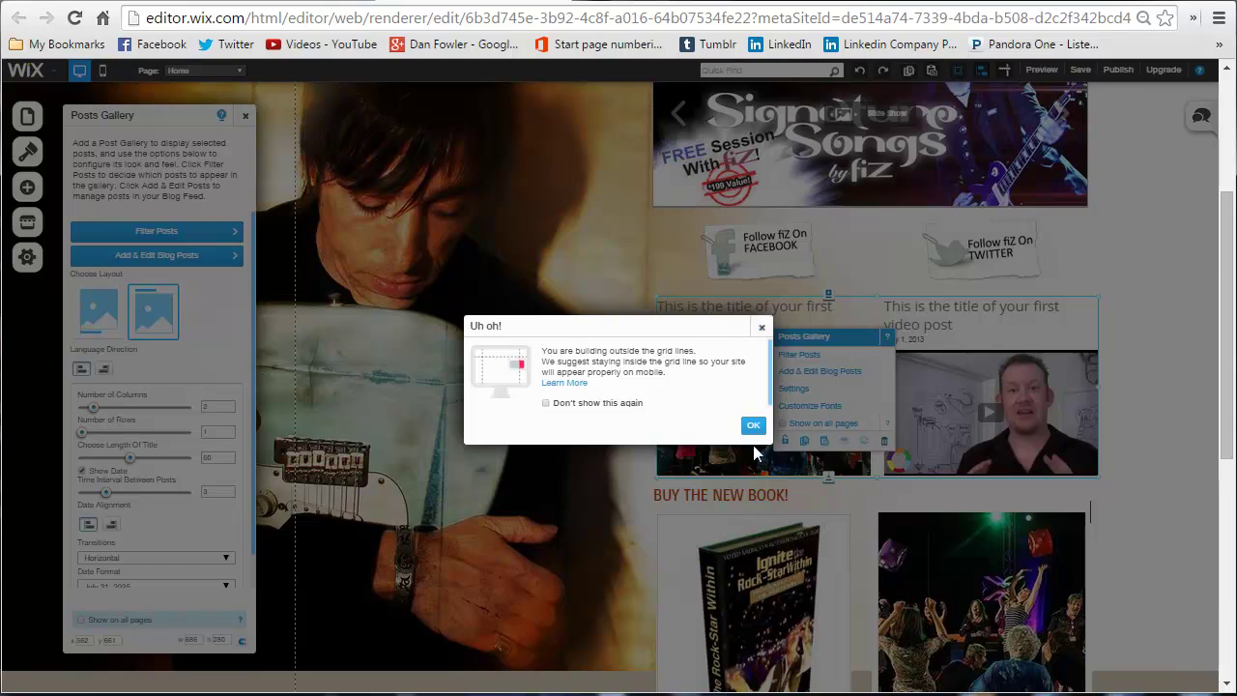
{"action": "left_click", "coordinate": [578, 399]}
{"action": "left_click", "coordinate": [753, 422]}
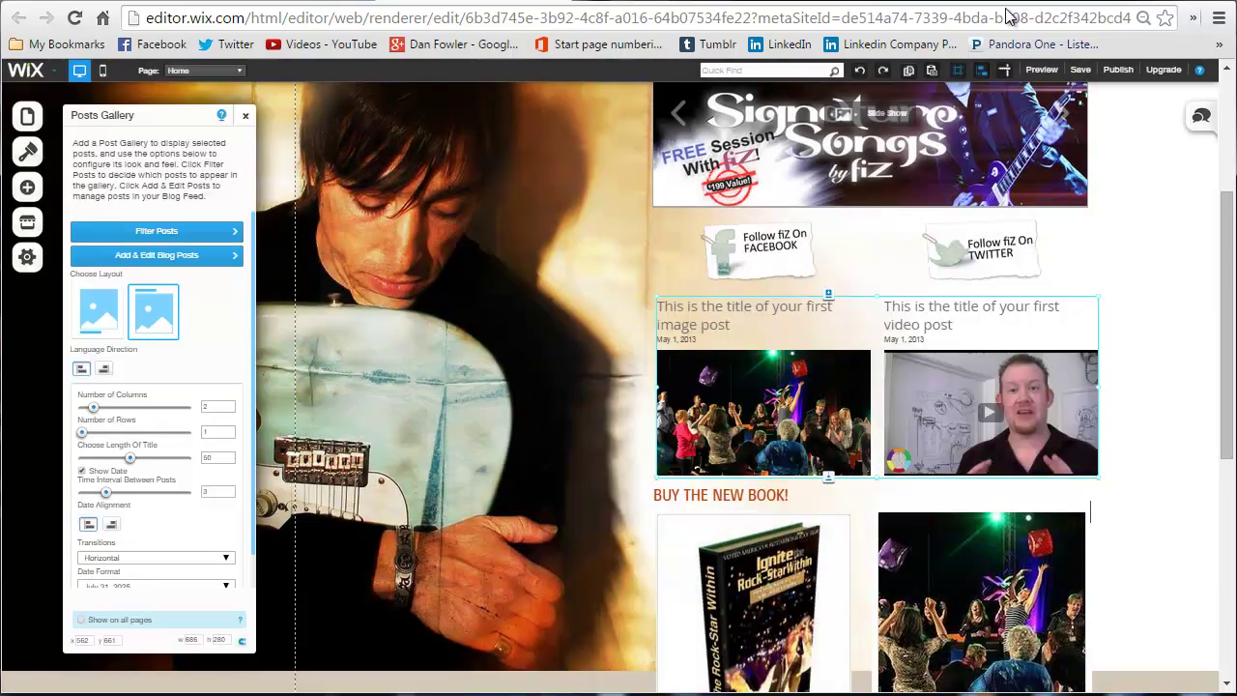
{"action": "scroll", "coordinate": [1049, 263], "scroll_direction": "up", "scroll_amount": 3}
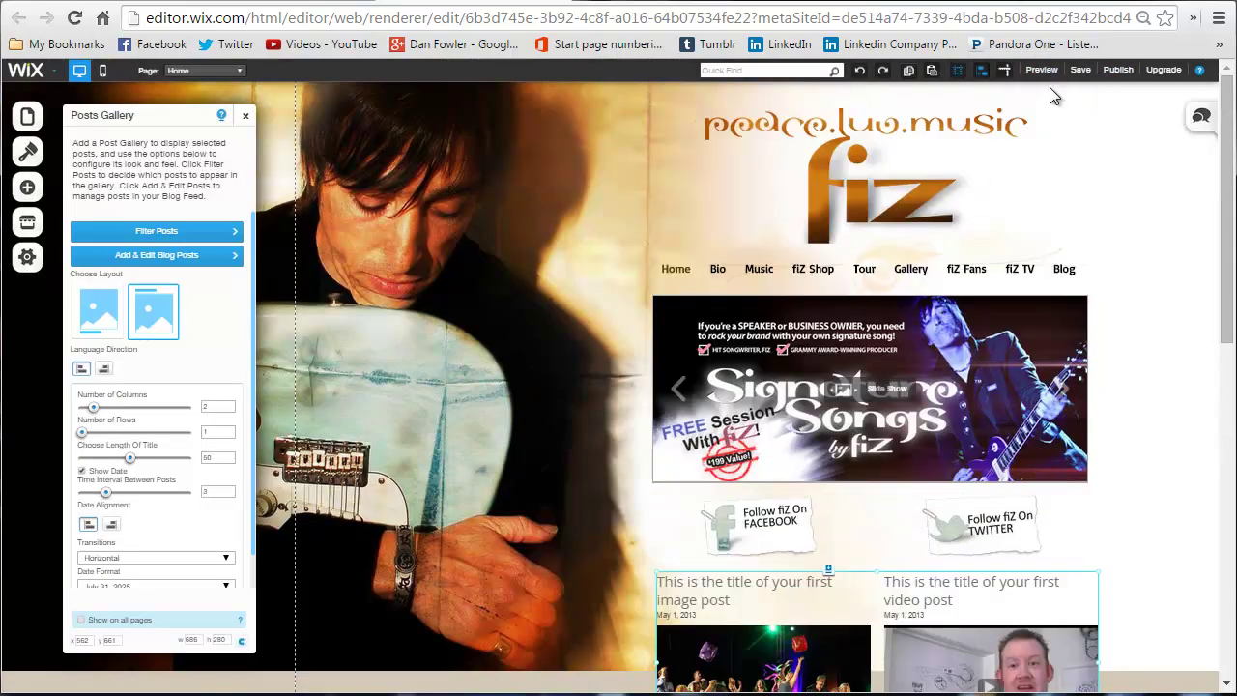
Step: Go to the Blog page and open font customization for the post titles in the Blog Feed
{"action": "left_click", "coordinate": [205, 71]}
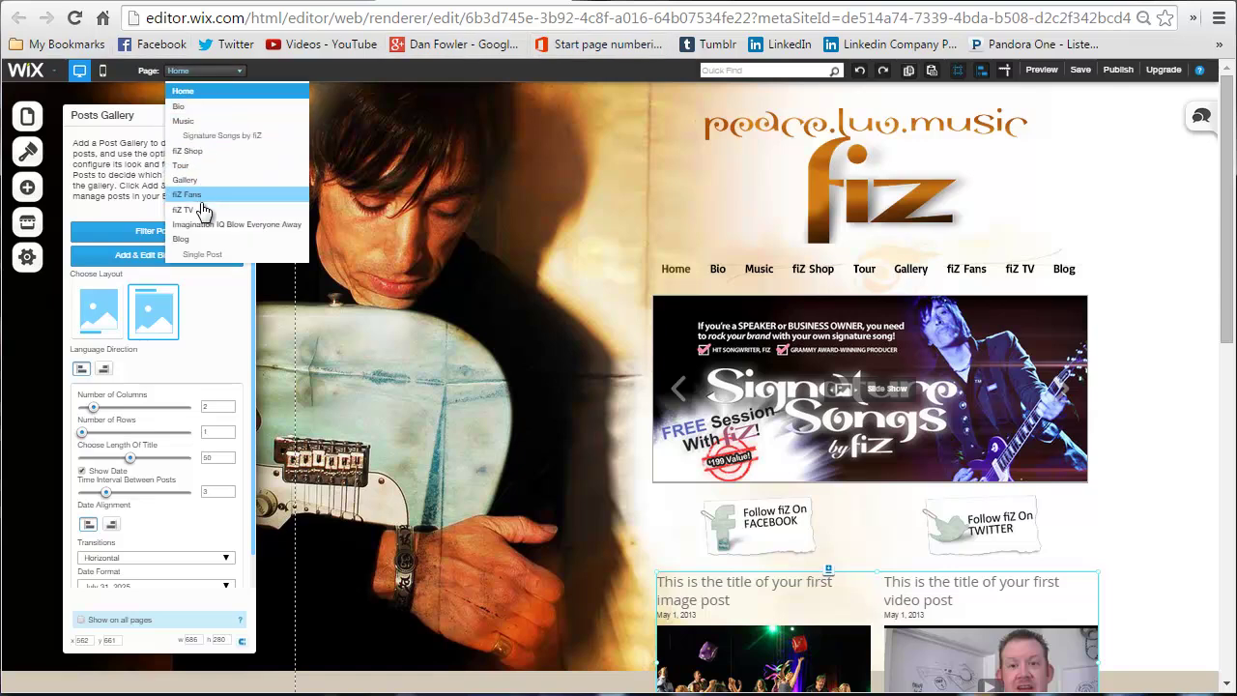
{"action": "left_click", "coordinate": [191, 237]}
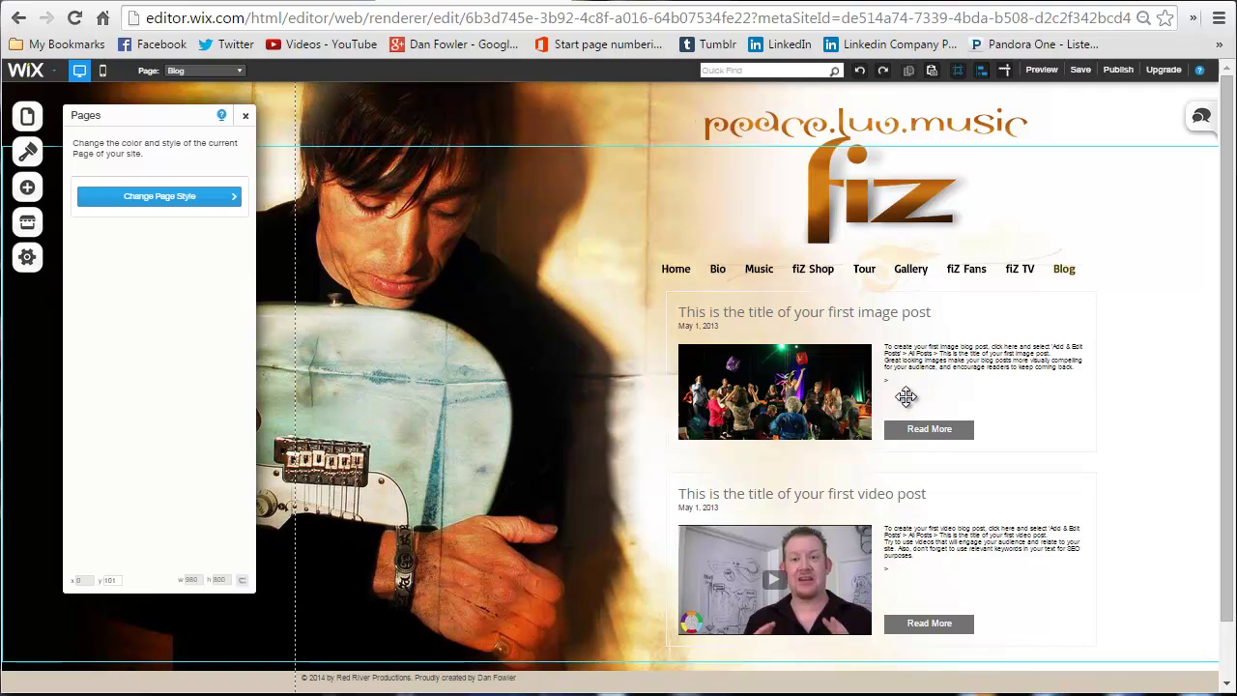
{"action": "left_click", "coordinate": [987, 388]}
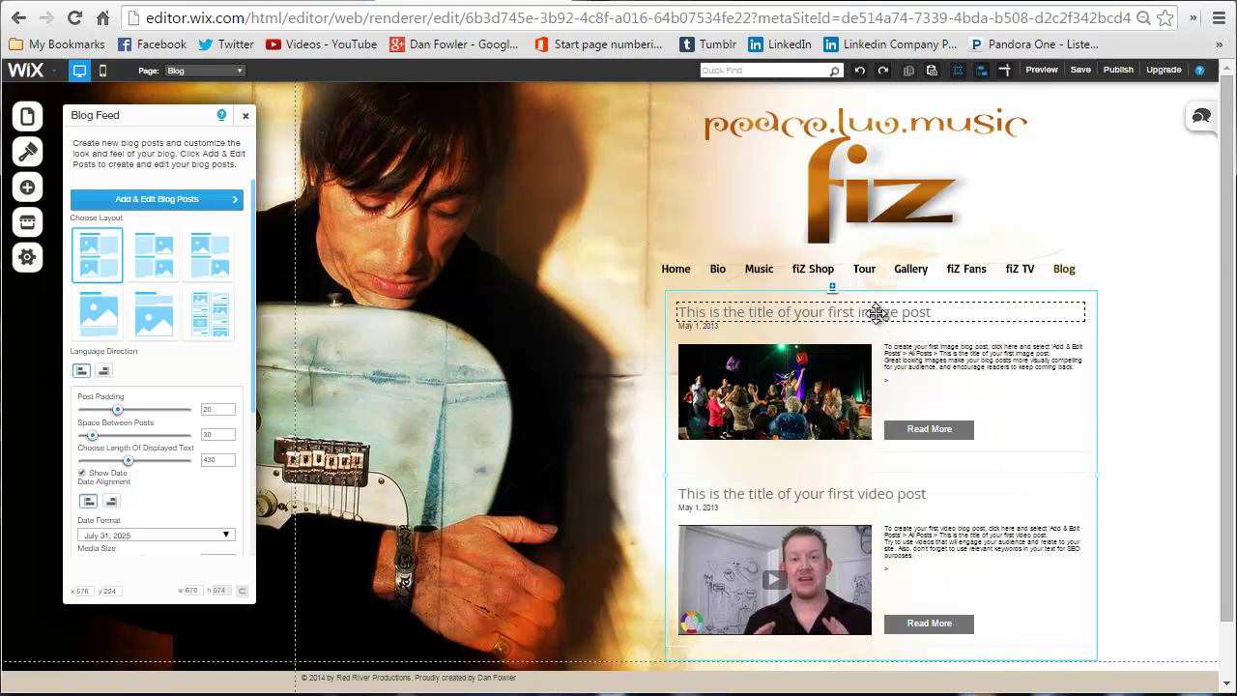
{"action": "left_click", "coordinate": [820, 311]}
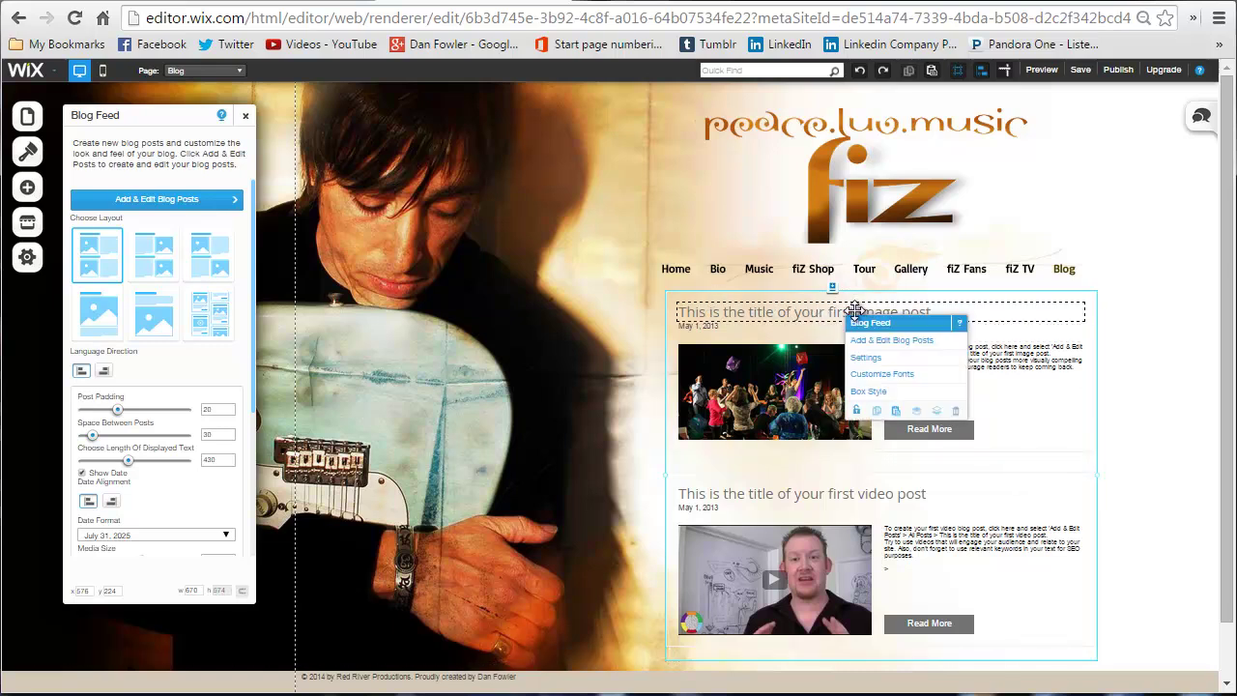
{"action": "left_click", "coordinate": [893, 377]}
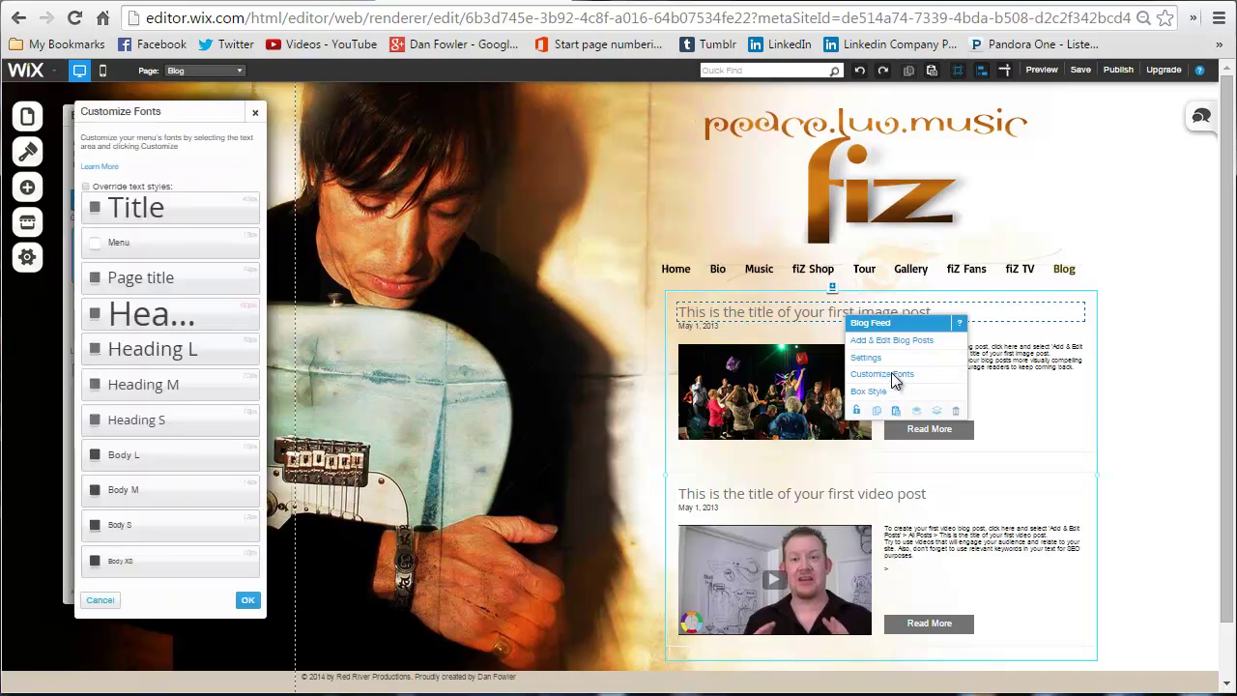
Step: Apply the Title text style to the blog post titles and reduce its size to 32
{"action": "left_click", "coordinate": [227, 210]}
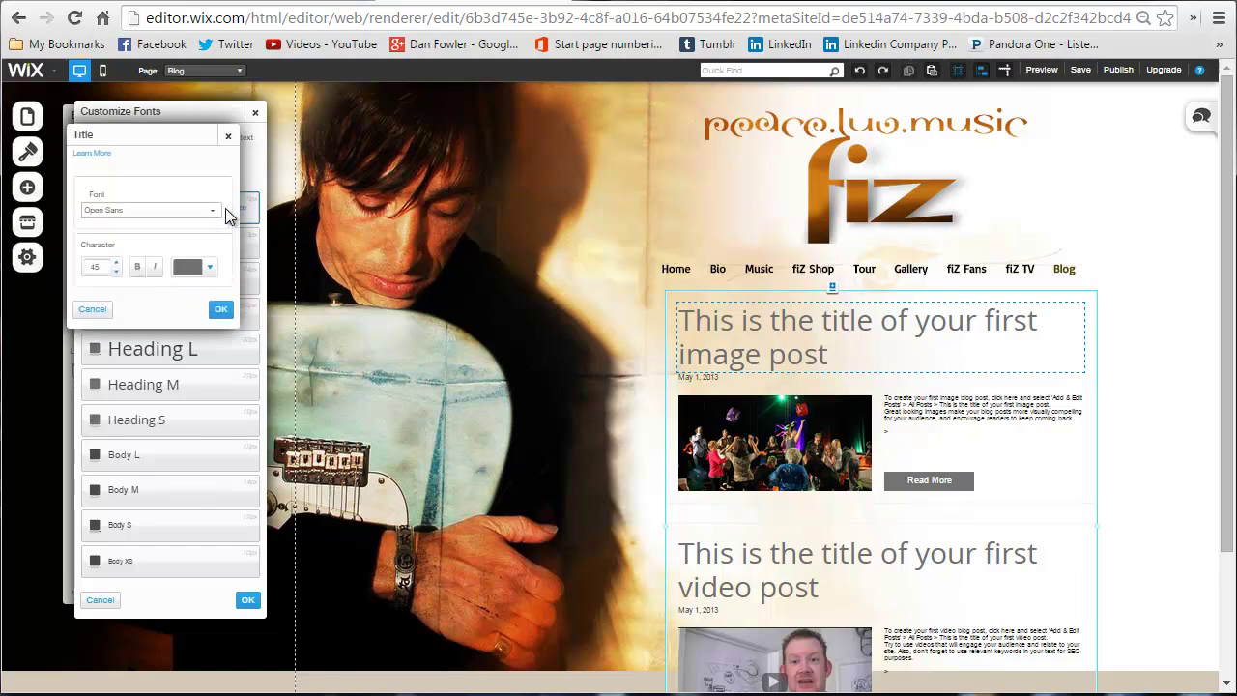
{"action": "left_click", "coordinate": [115, 272]}
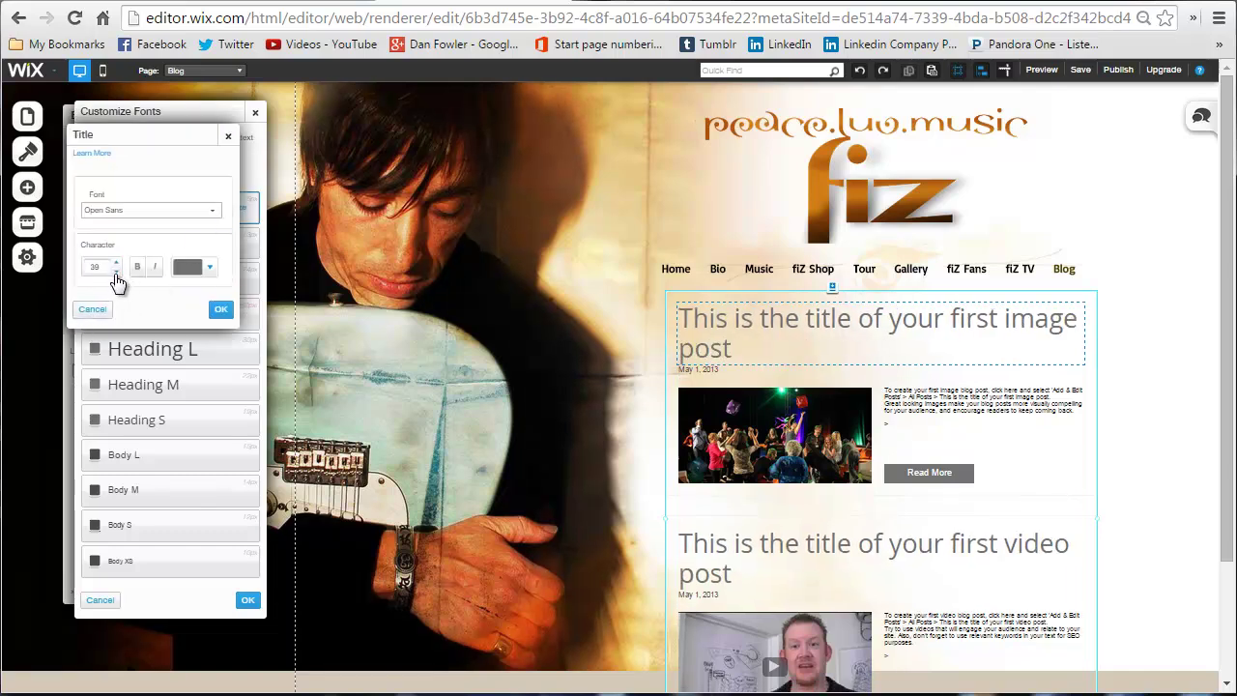
{"action": "left_click", "coordinate": [115, 274]}
{"action": "left_click", "coordinate": [115, 273]}
{"action": "left_click", "coordinate": [115, 273]}
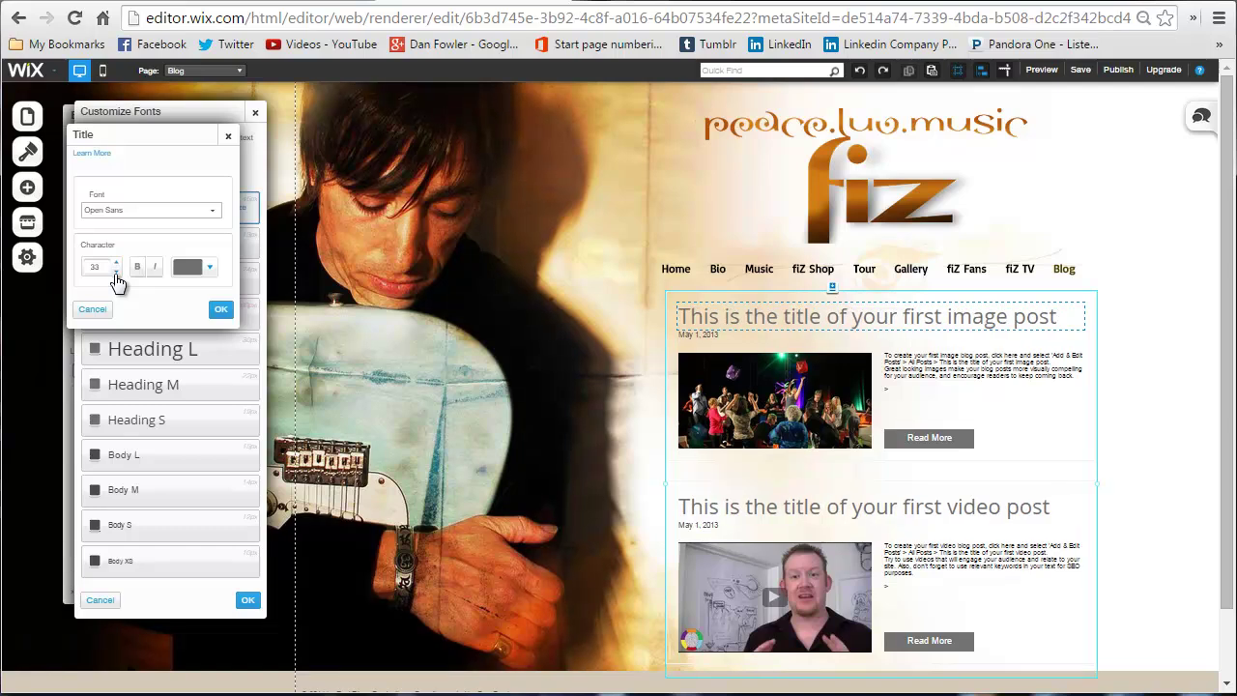
{"action": "left_click", "coordinate": [115, 273]}
Step: Make the blog post titles bold and change their color, trying red before settling on dark gold
{"action": "left_click", "coordinate": [206, 267]}
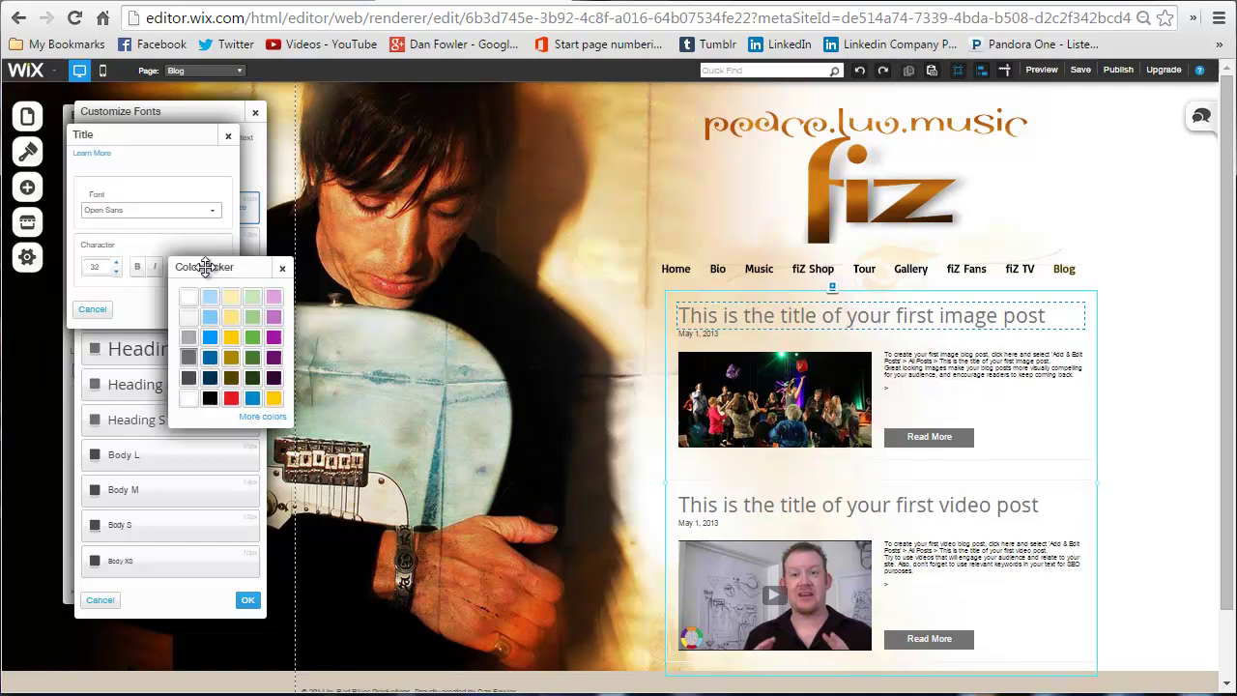
{"action": "left_click", "coordinate": [230, 399]}
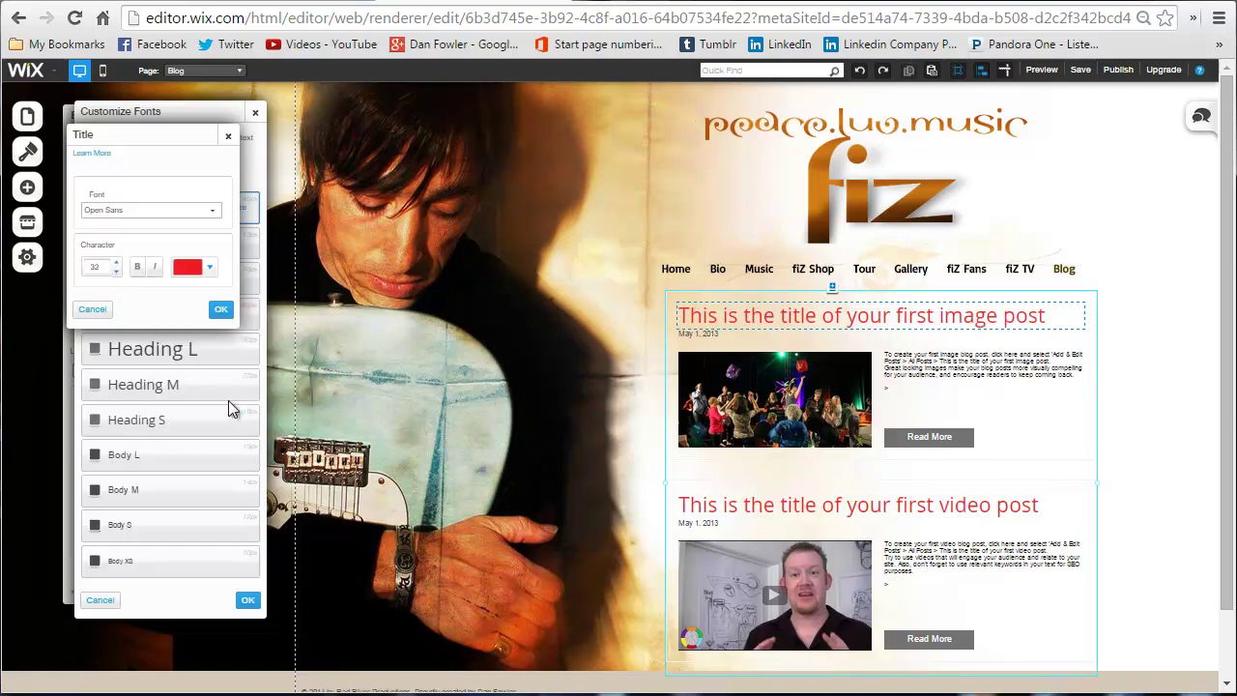
{"action": "left_click", "coordinate": [137, 268]}
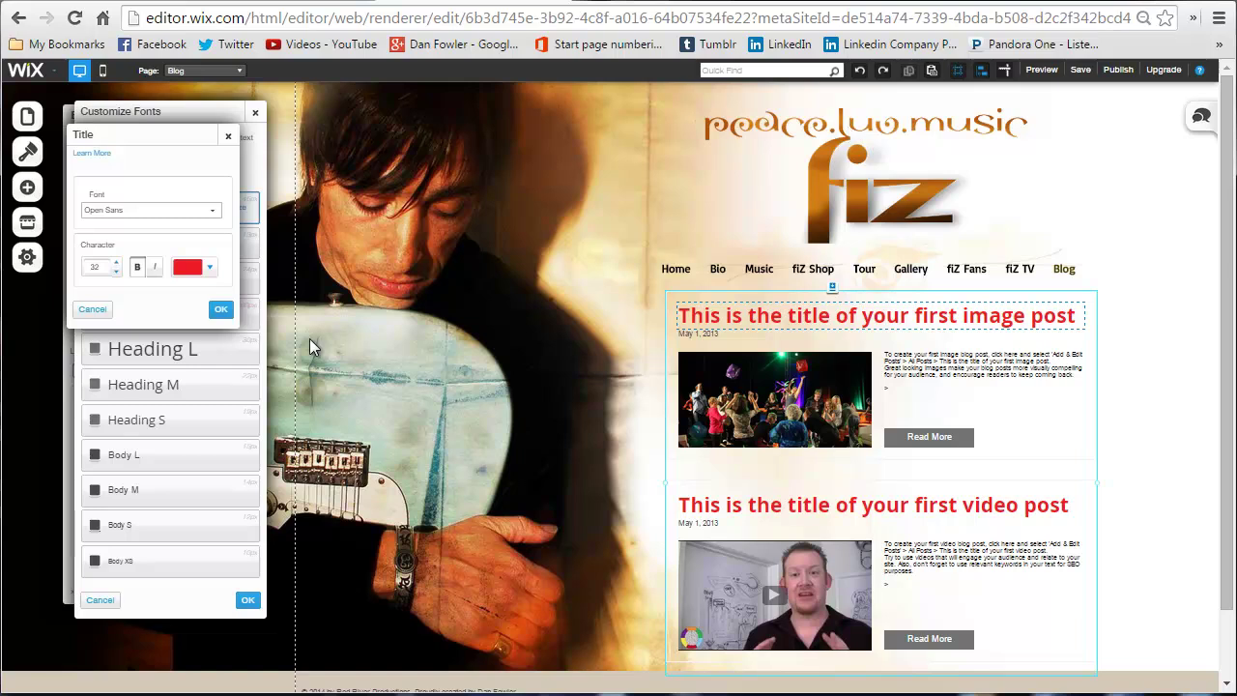
{"action": "left_click", "coordinate": [210, 267]}
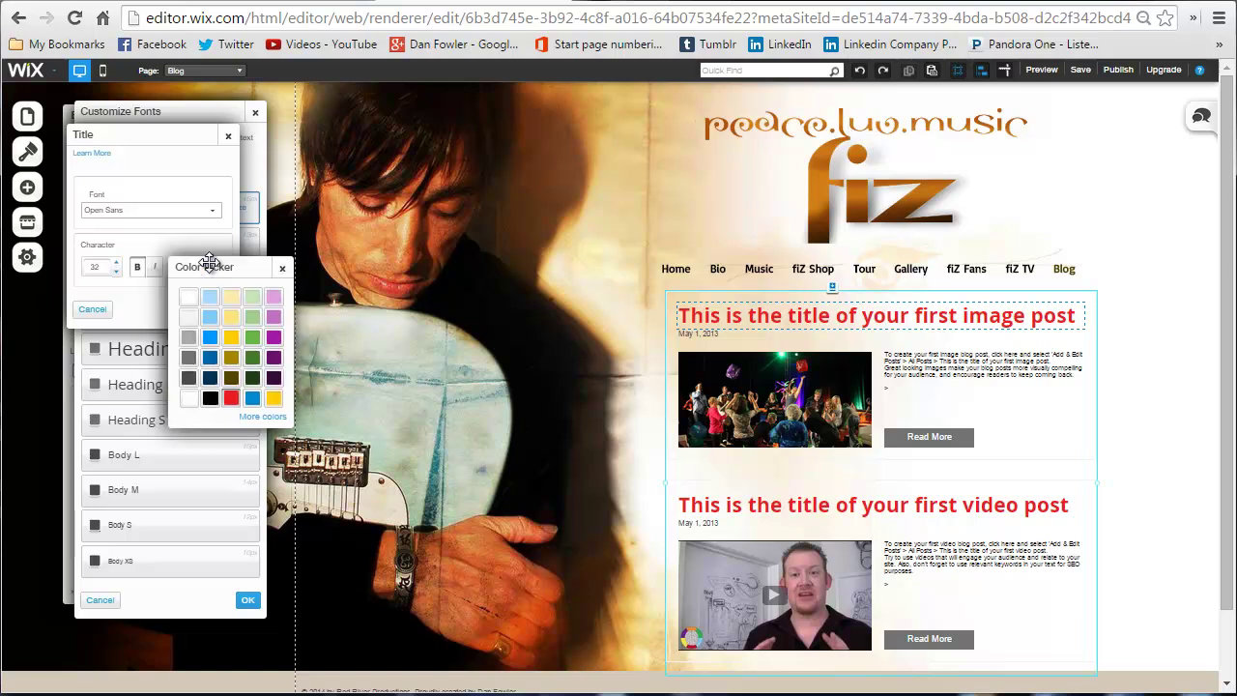
{"action": "left_click", "coordinate": [231, 356]}
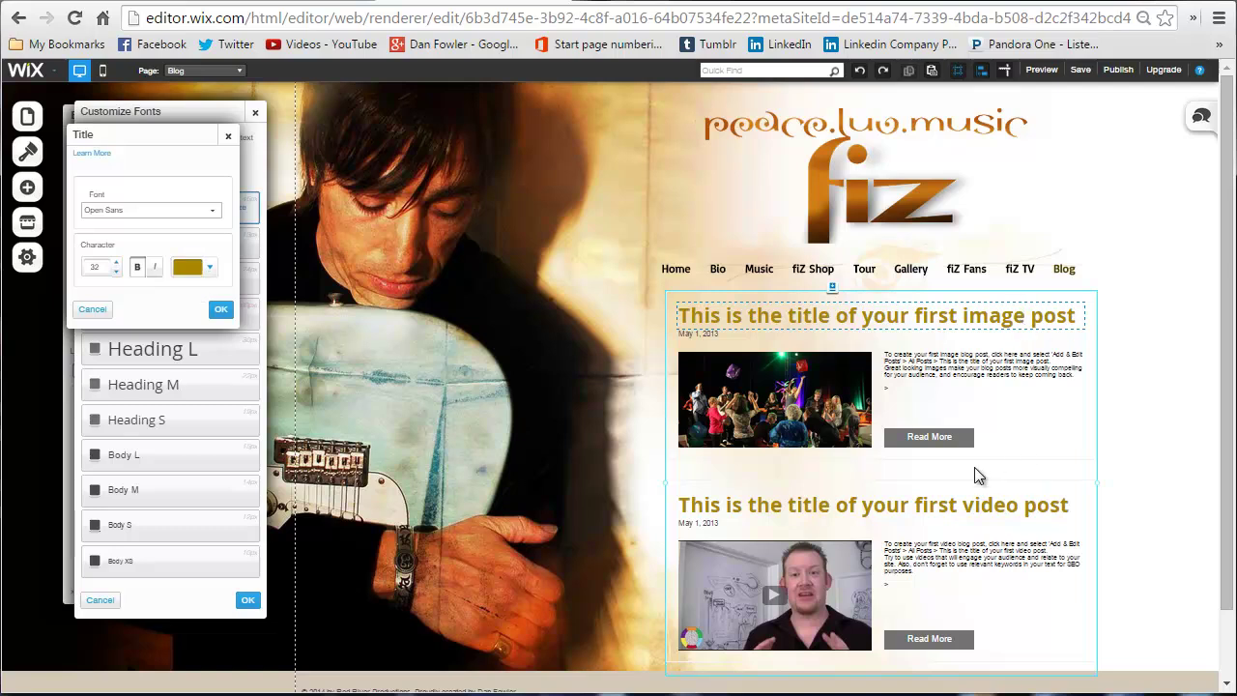
{"action": "left_click", "coordinate": [226, 313]}
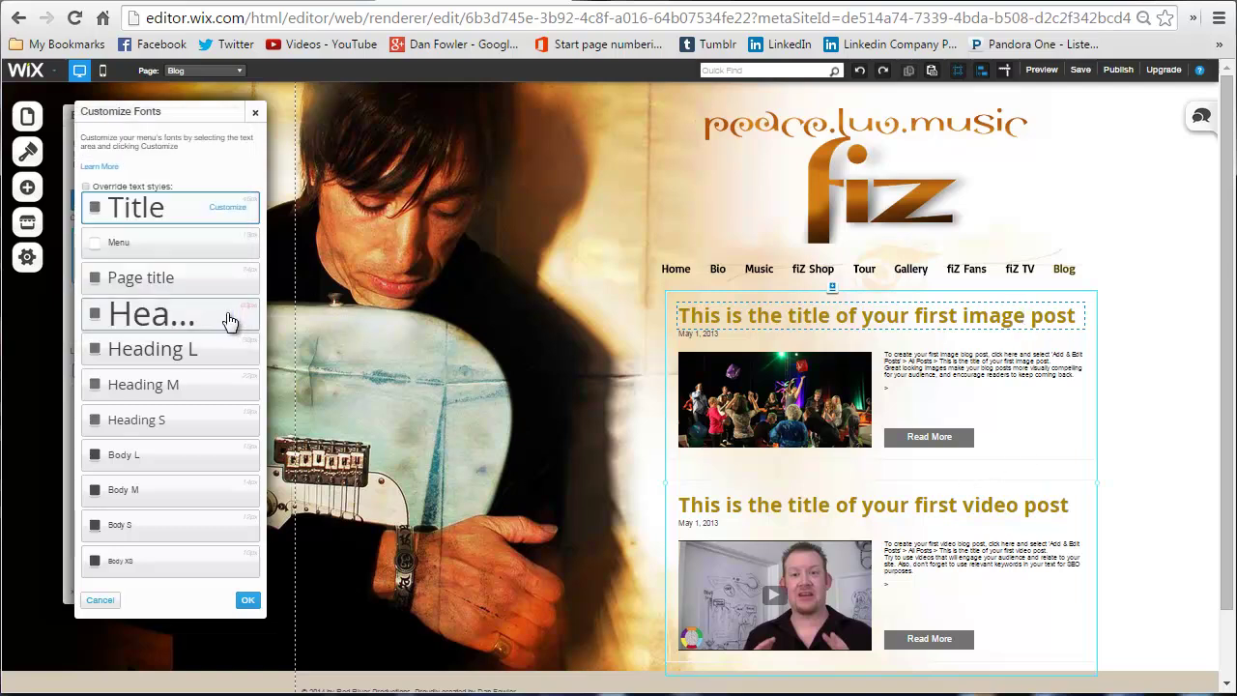
Step: Customize the Blog Feed's post dates with the Heading S style in bold at size 20
{"action": "left_click", "coordinate": [703, 334]}
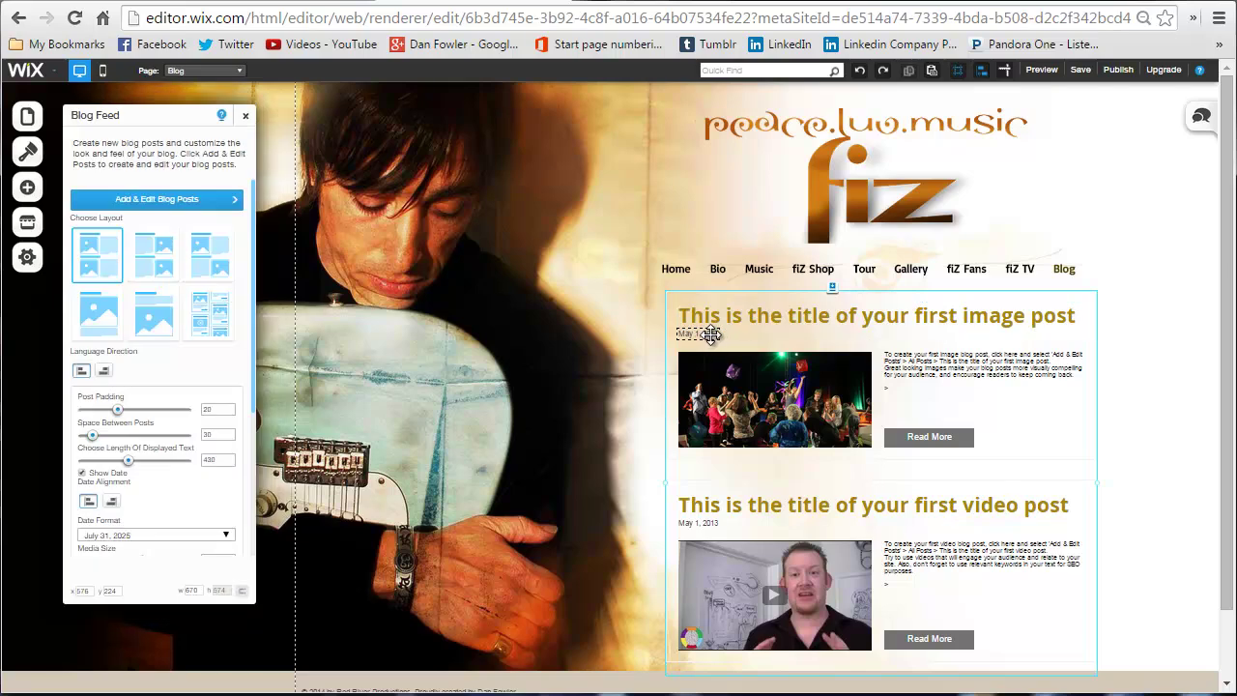
{"action": "left_click", "coordinate": [703, 334]}
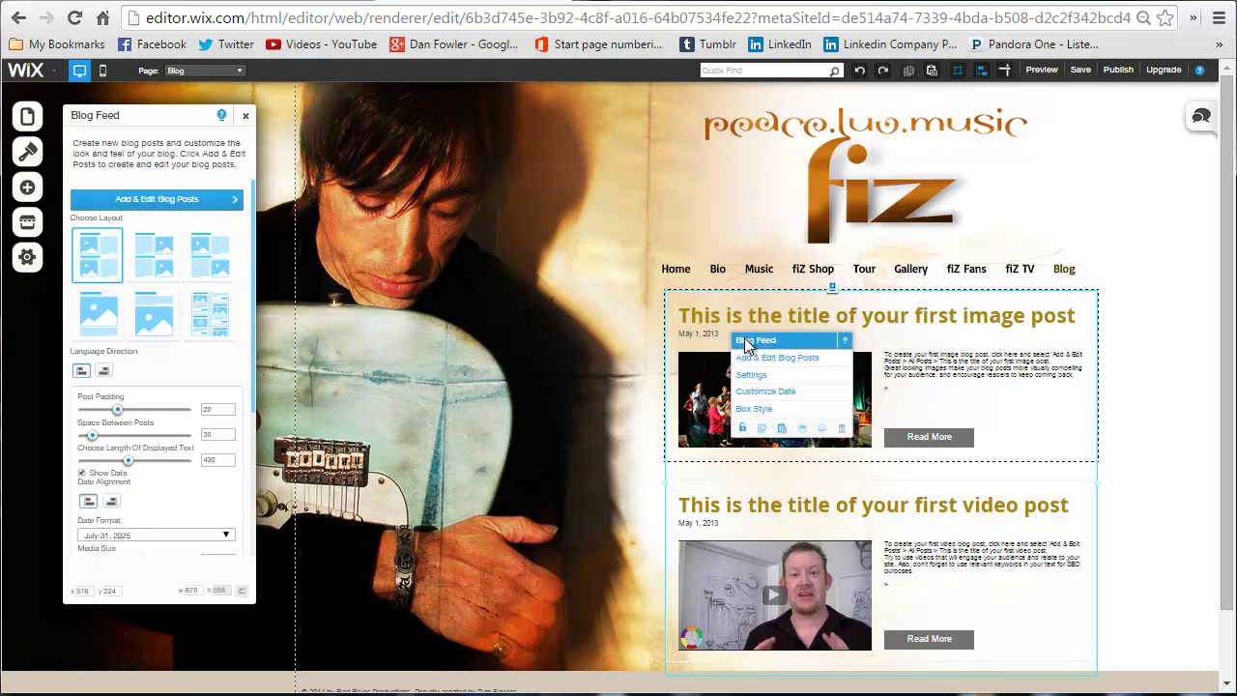
{"action": "left_click", "coordinate": [805, 393]}
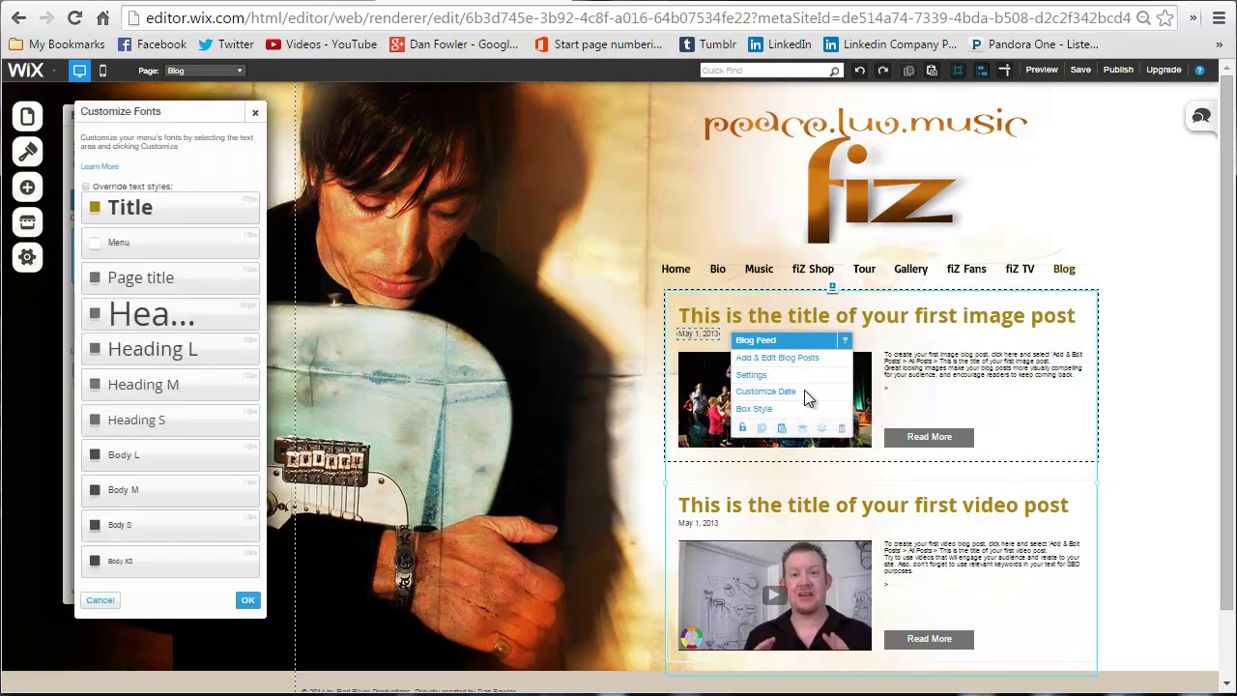
{"action": "left_click", "coordinate": [225, 421]}
{"action": "left_click", "coordinate": [142, 270]}
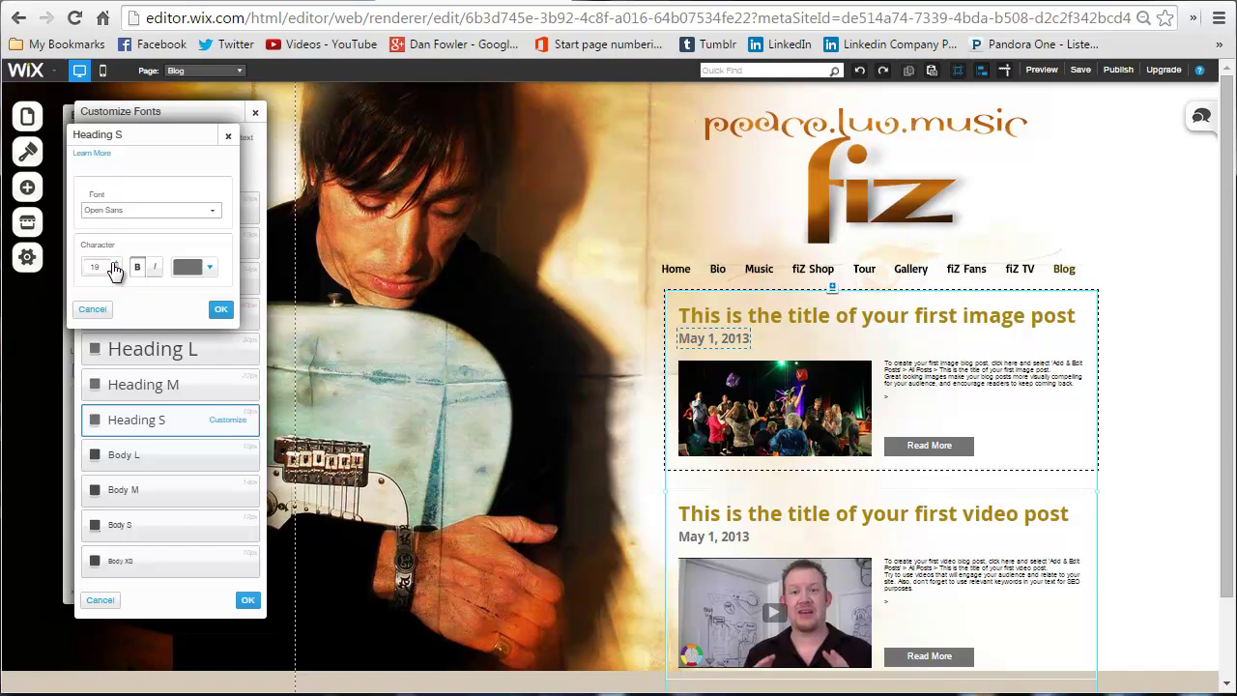
{"action": "left_click", "coordinate": [116, 264]}
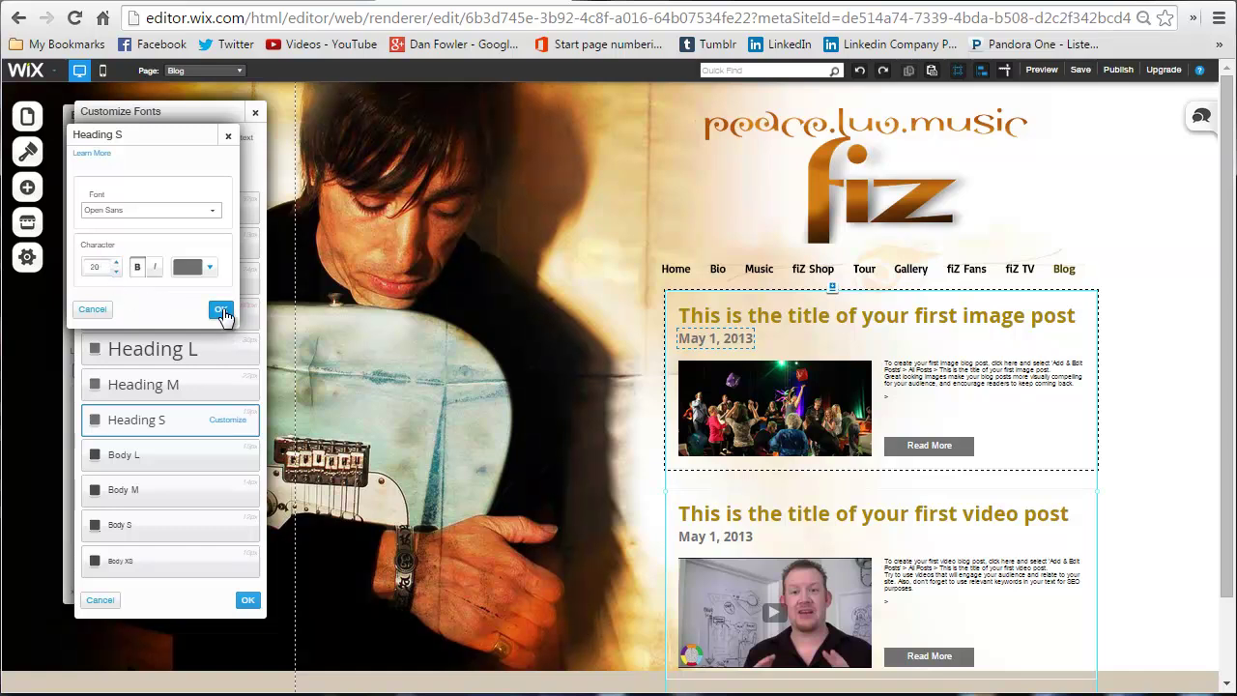
{"action": "left_click", "coordinate": [221, 311]}
{"action": "left_click", "coordinate": [248, 600]}
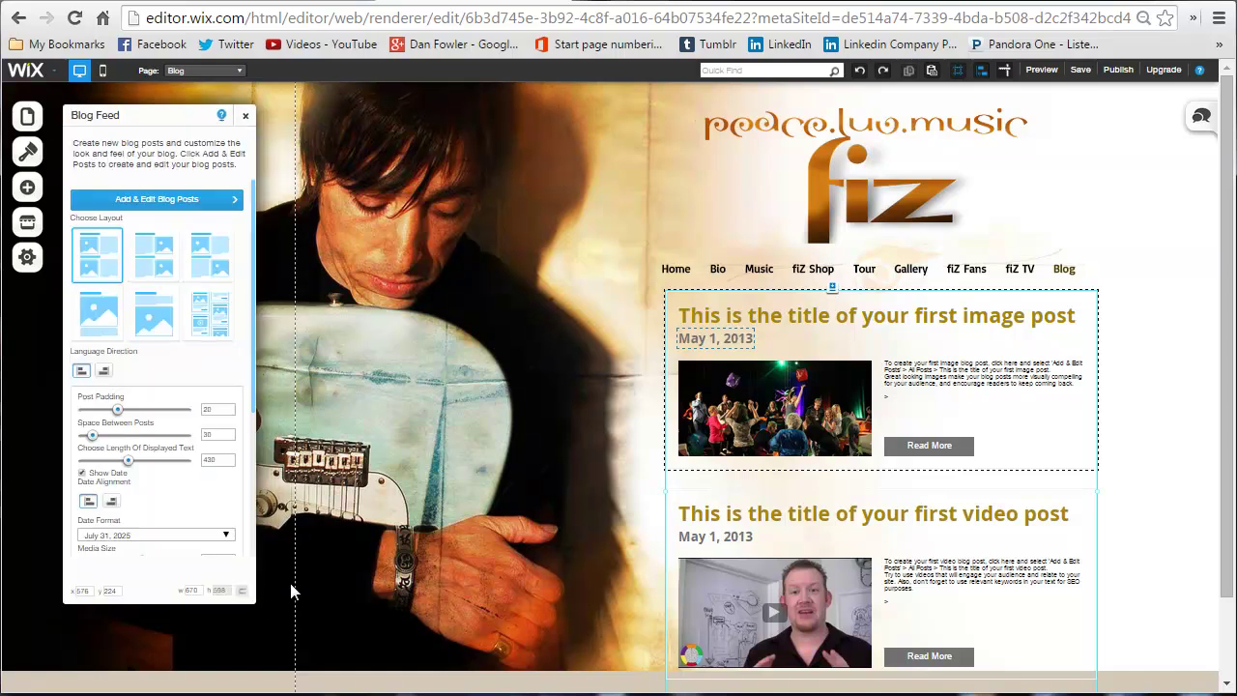
Step: Publish the restyled Blog page with search engine access and the optimized Mobile View enabled, and close the confirmation
{"action": "left_click", "coordinate": [1164, 435]}
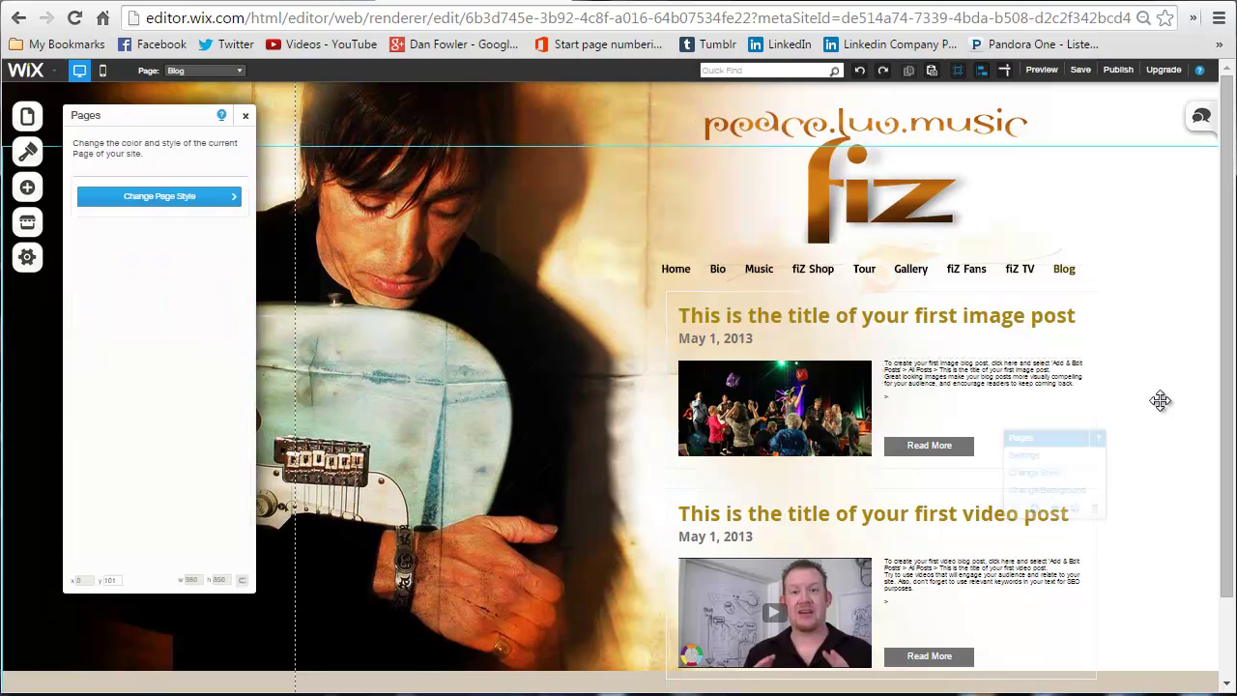
{"action": "left_click", "coordinate": [1119, 76]}
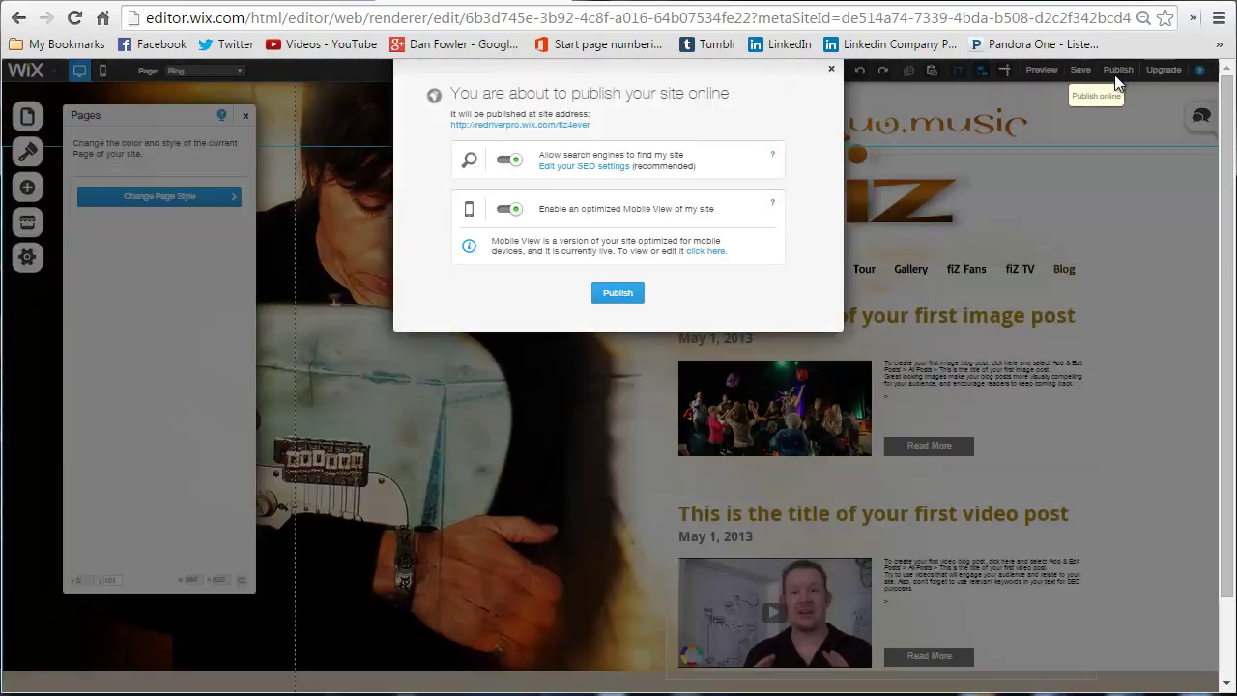
{"action": "left_click", "coordinate": [623, 294]}
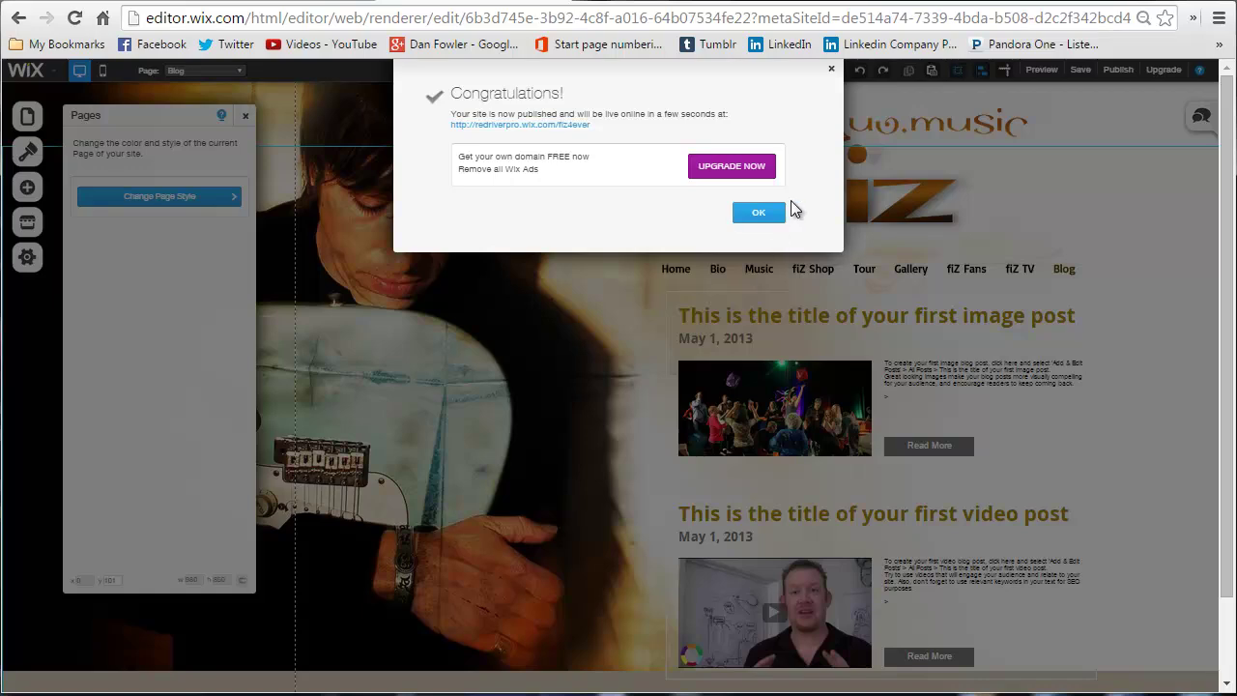
{"action": "left_click", "coordinate": [831, 72]}
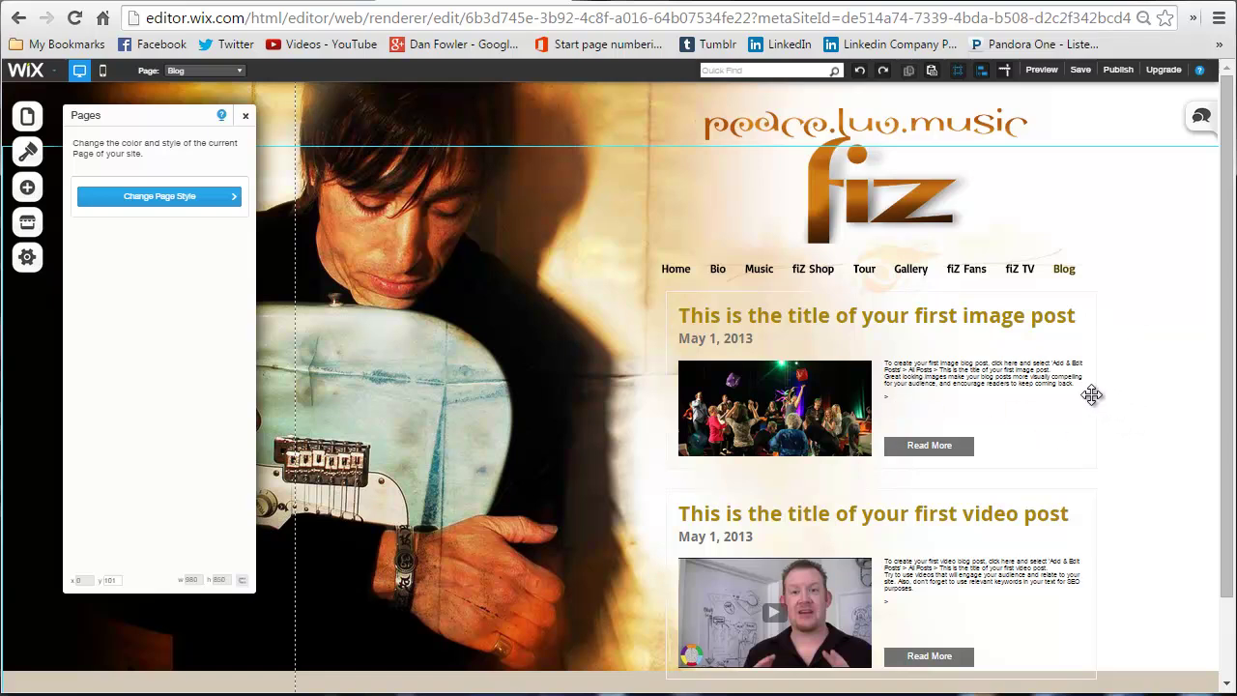
Step: Return to the Home page and select the Posts Gallery above the "BUY THE NEW BOOK!" section to check it
{"action": "left_click", "coordinate": [237, 70]}
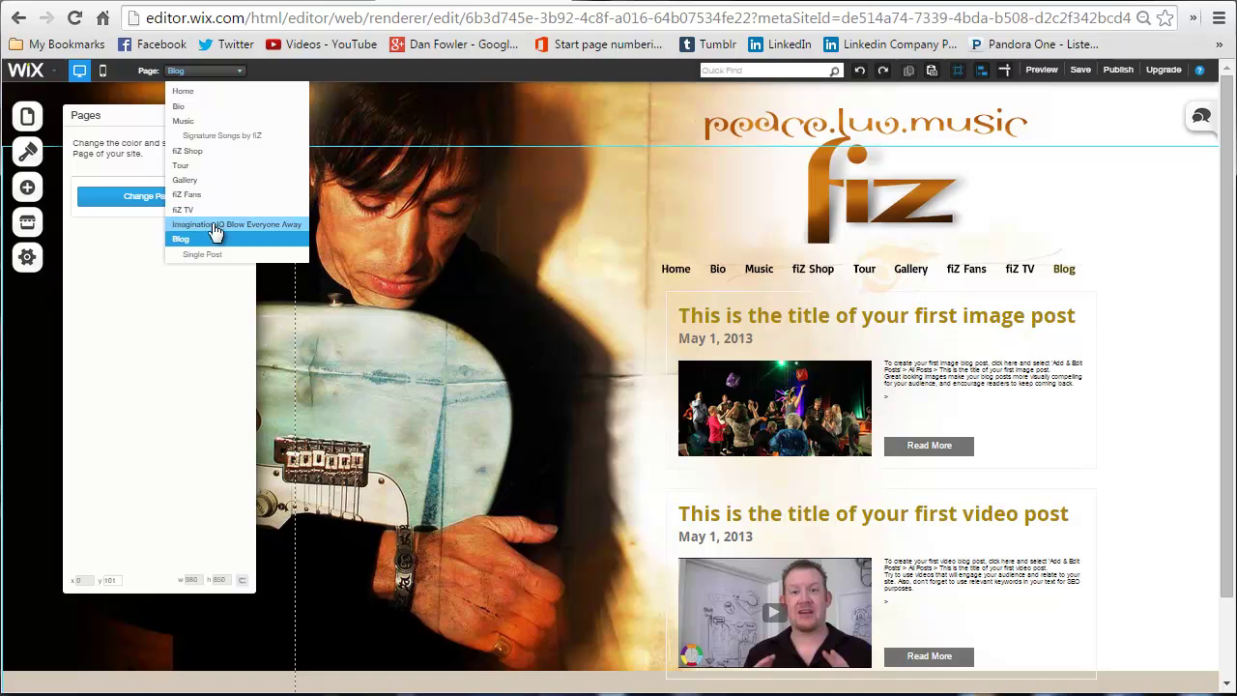
{"action": "left_click", "coordinate": [189, 90]}
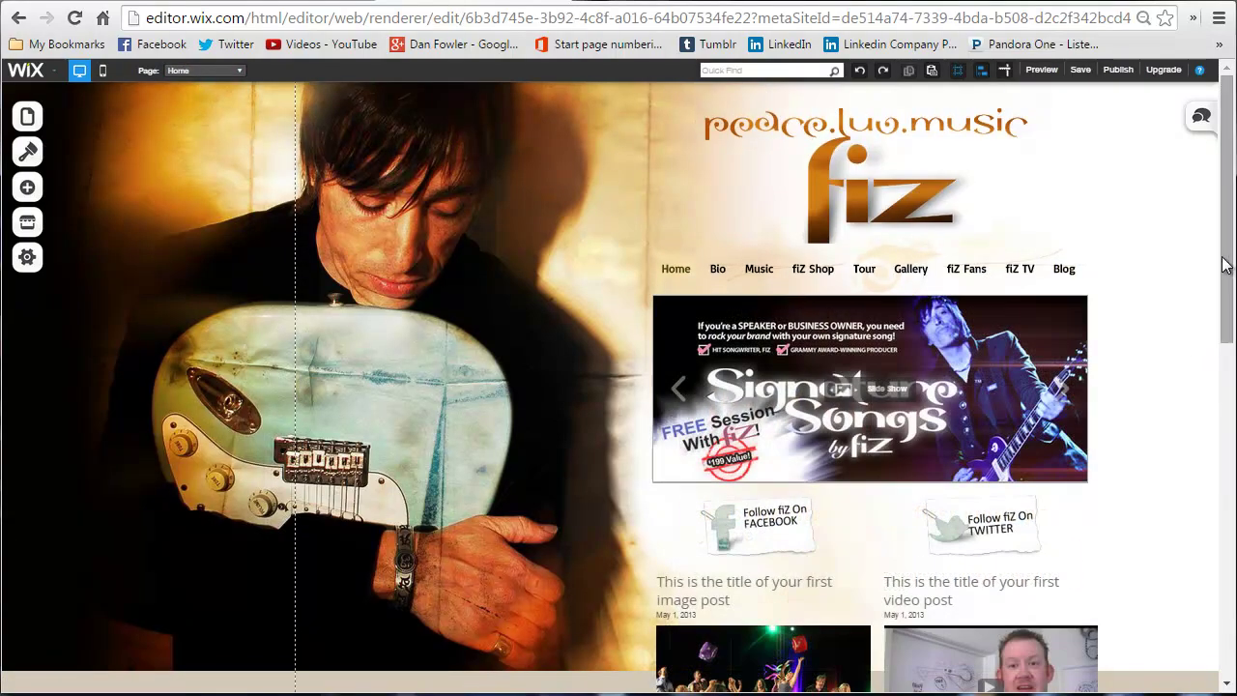
{"action": "scroll", "coordinate": [1224, 268], "scroll_direction": "down", "scroll_amount": 2}
{"action": "scroll", "coordinate": [865, 382], "scroll_direction": "down", "scroll_amount": 2}
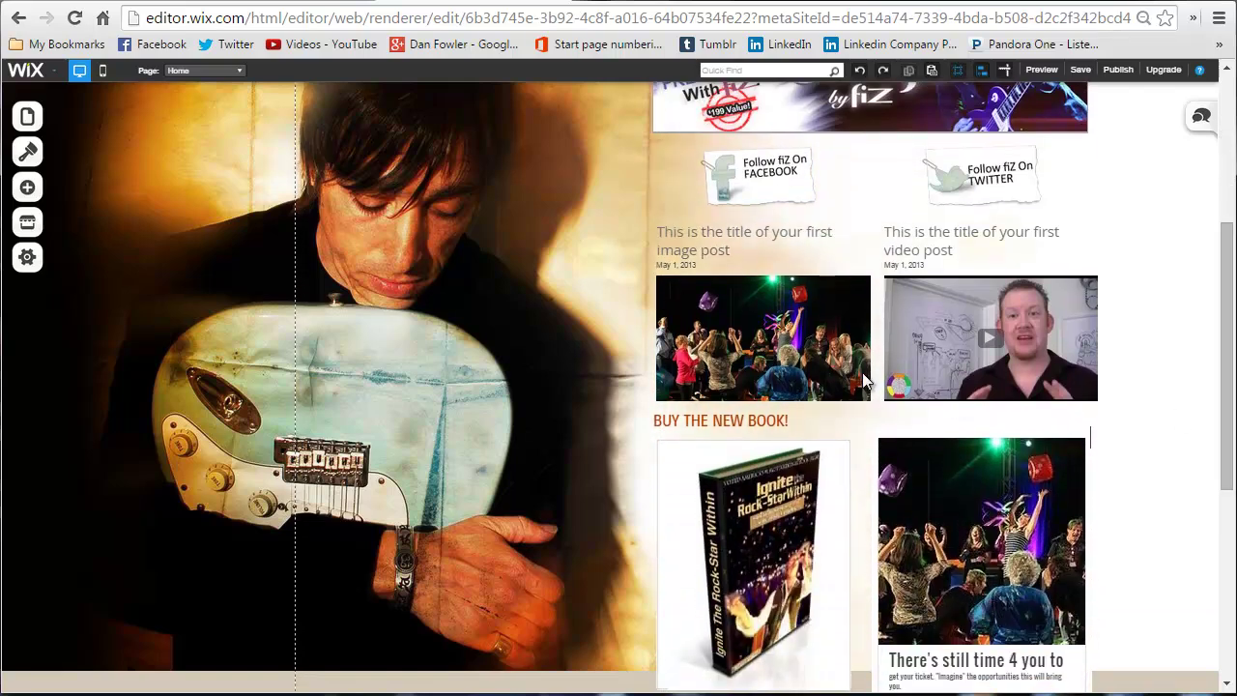
{"action": "left_click", "coordinate": [812, 353]}
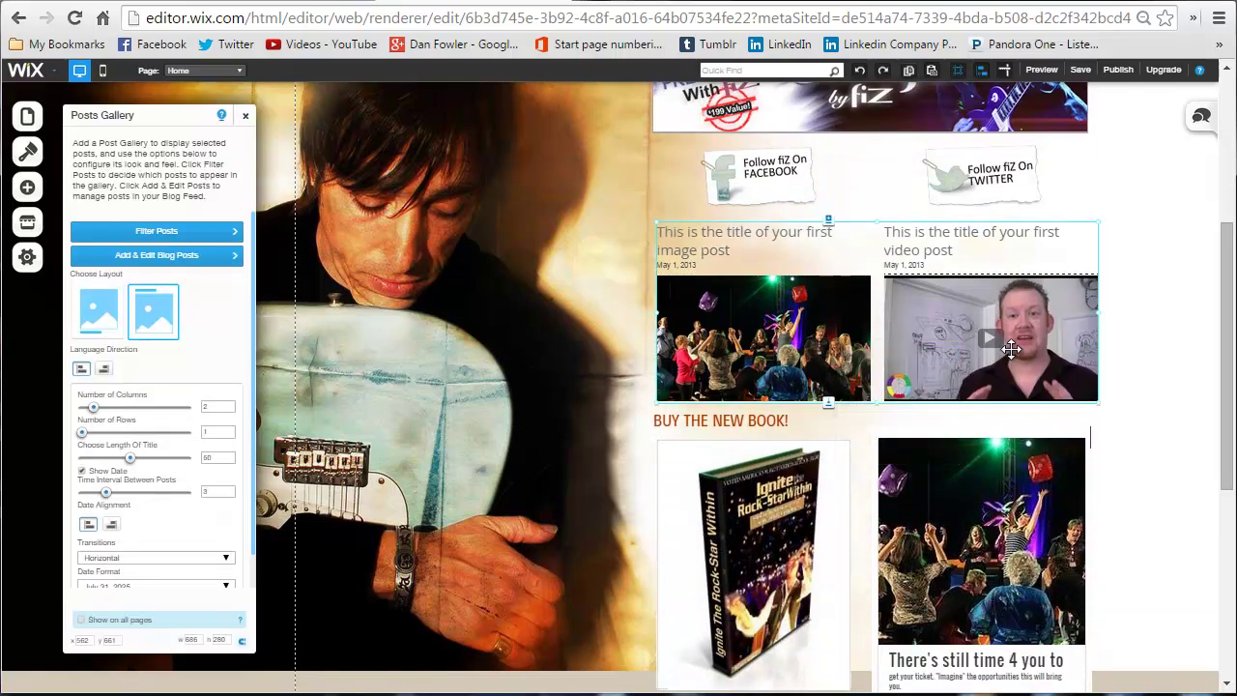
Step: Publish the site again and open the live fiz4ever site to check the Posts Gallery on its Home page
{"action": "left_click", "coordinate": [1118, 69]}
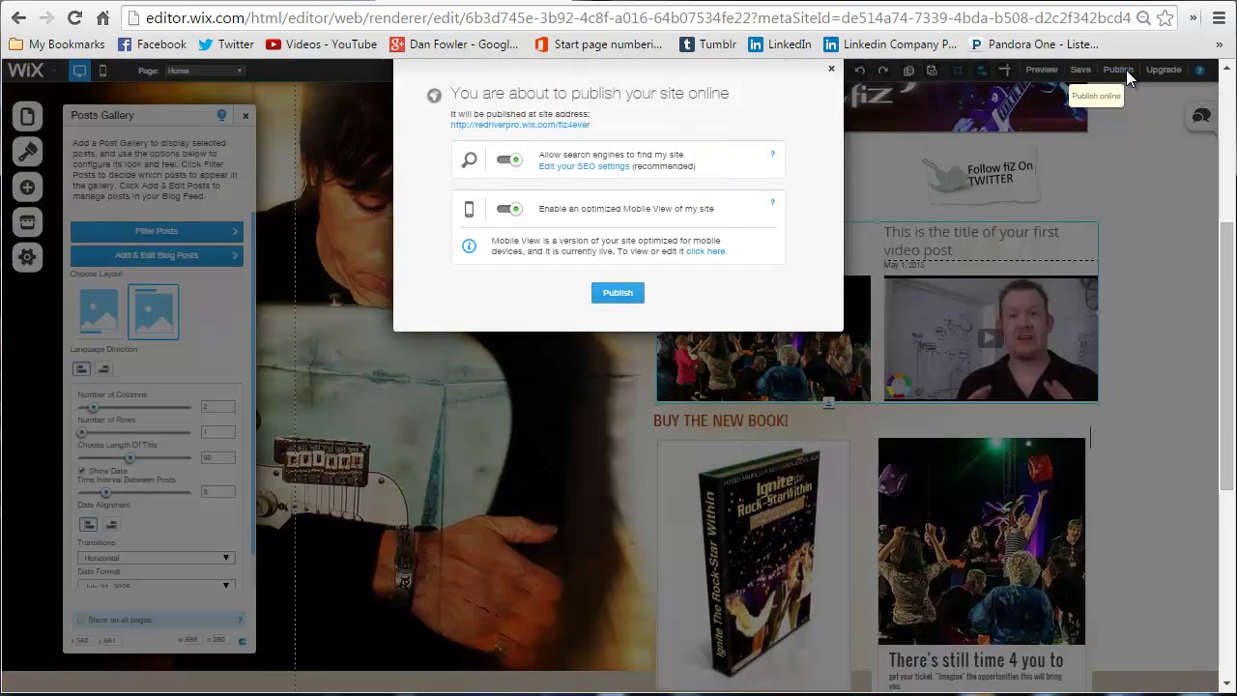
{"action": "left_click", "coordinate": [618, 293]}
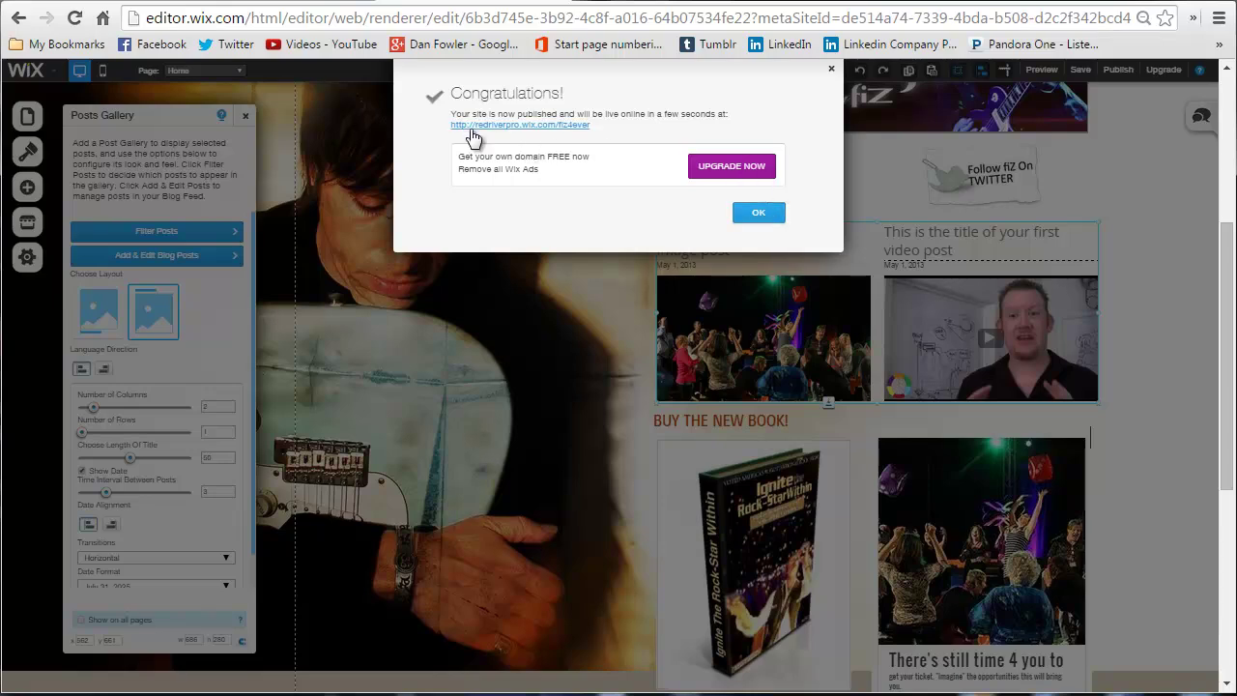
{"action": "left_click", "coordinate": [547, 126]}
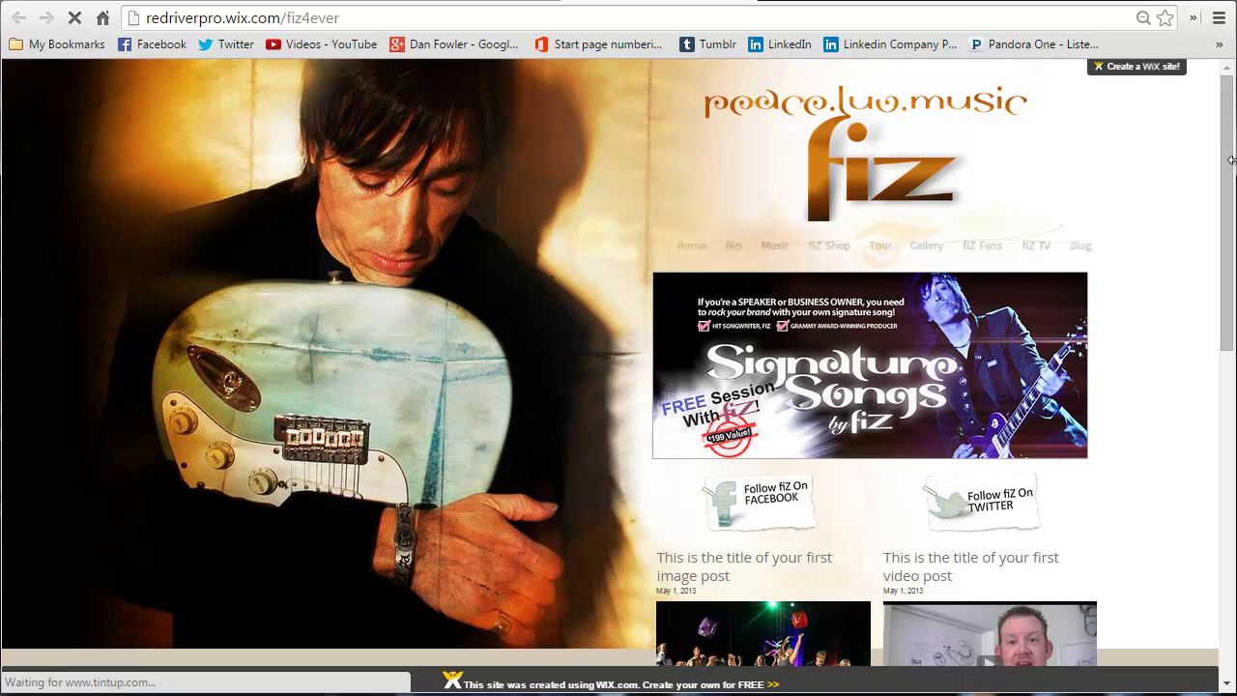
{"action": "left_click_drag", "start_coordinate": [1232, 160], "coordinate": [1232, 242]}
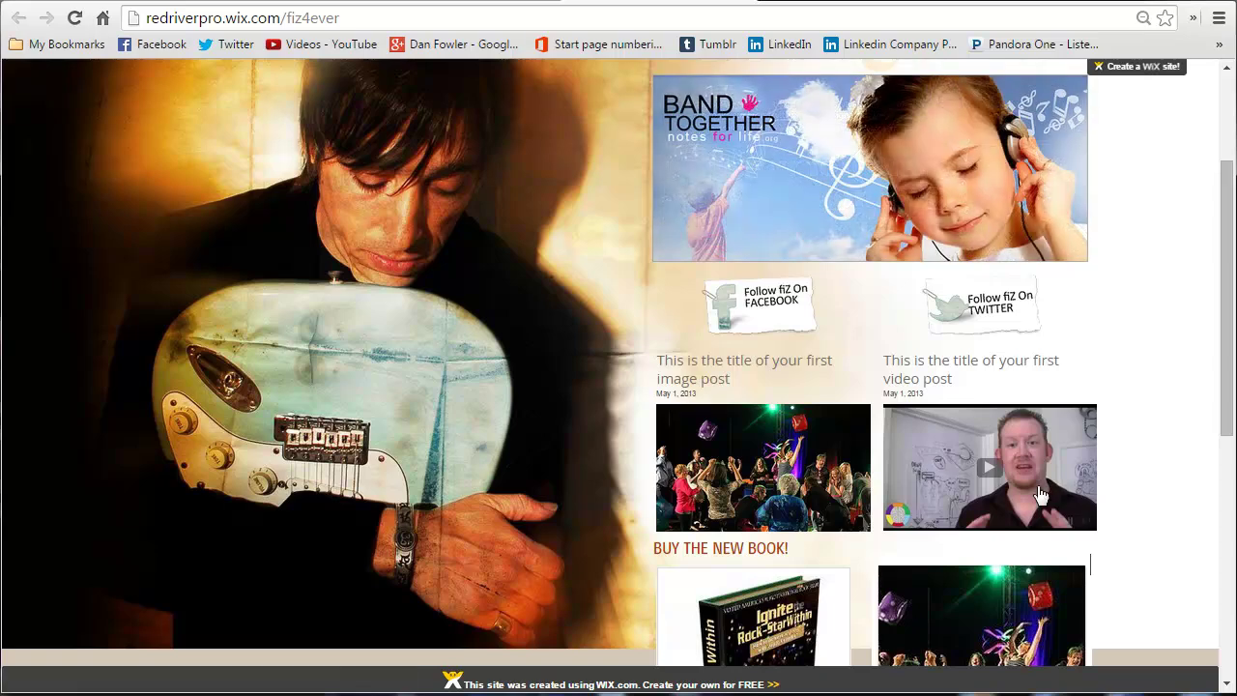
Step: Open the first video post from the live Home page's Posts Gallery and reload its page
{"action": "left_click", "coordinate": [1032, 466]}
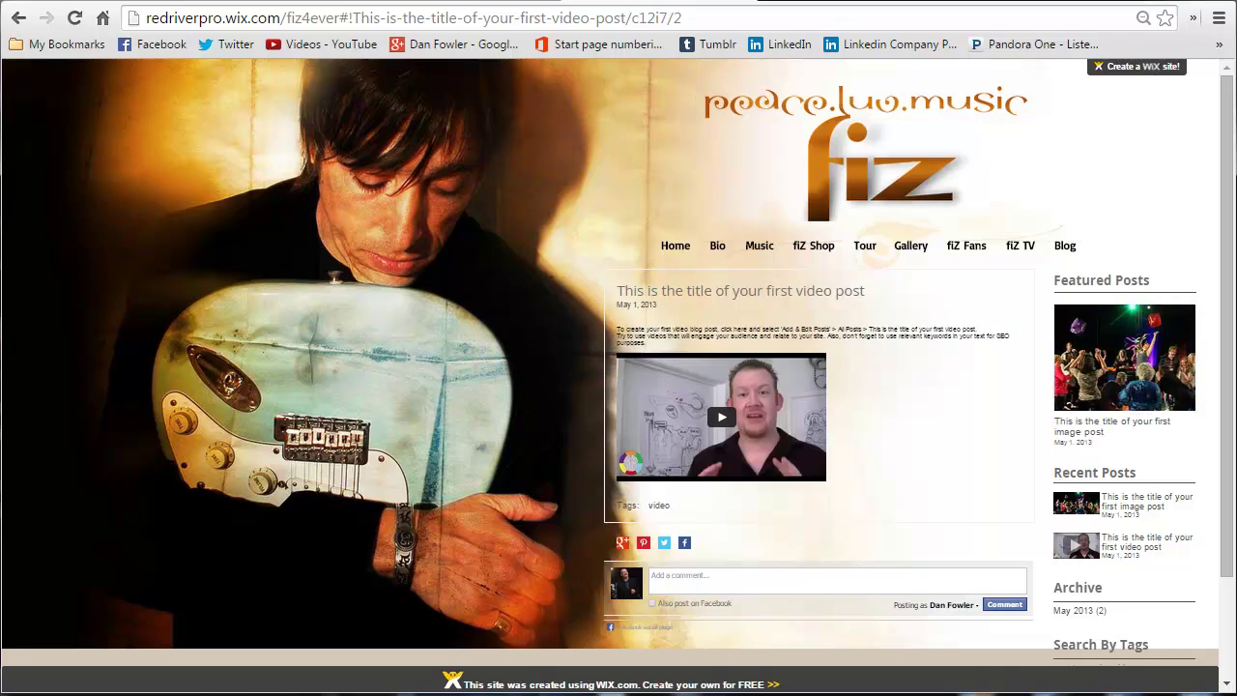
{"action": "left_click", "coordinate": [76, 21]}
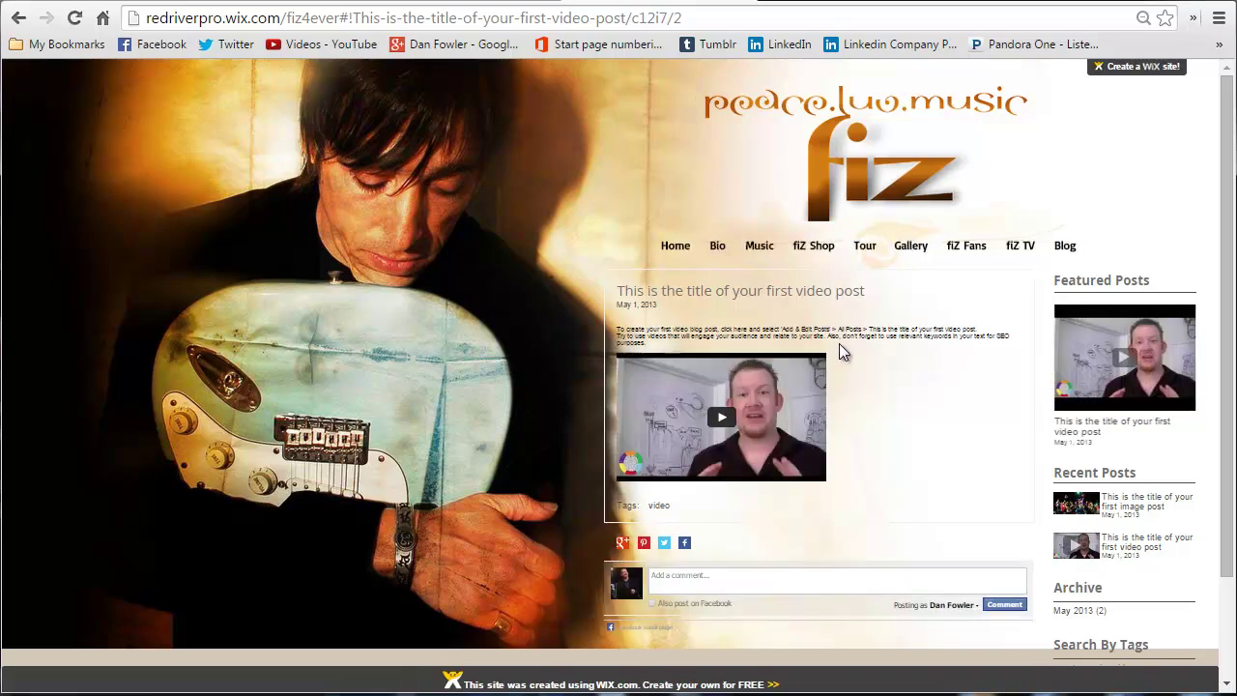
Step: Return to the Wix editor and close the publish confirmation and the Posts Gallery settings
{"action": "left_click", "coordinate": [476, 3]}
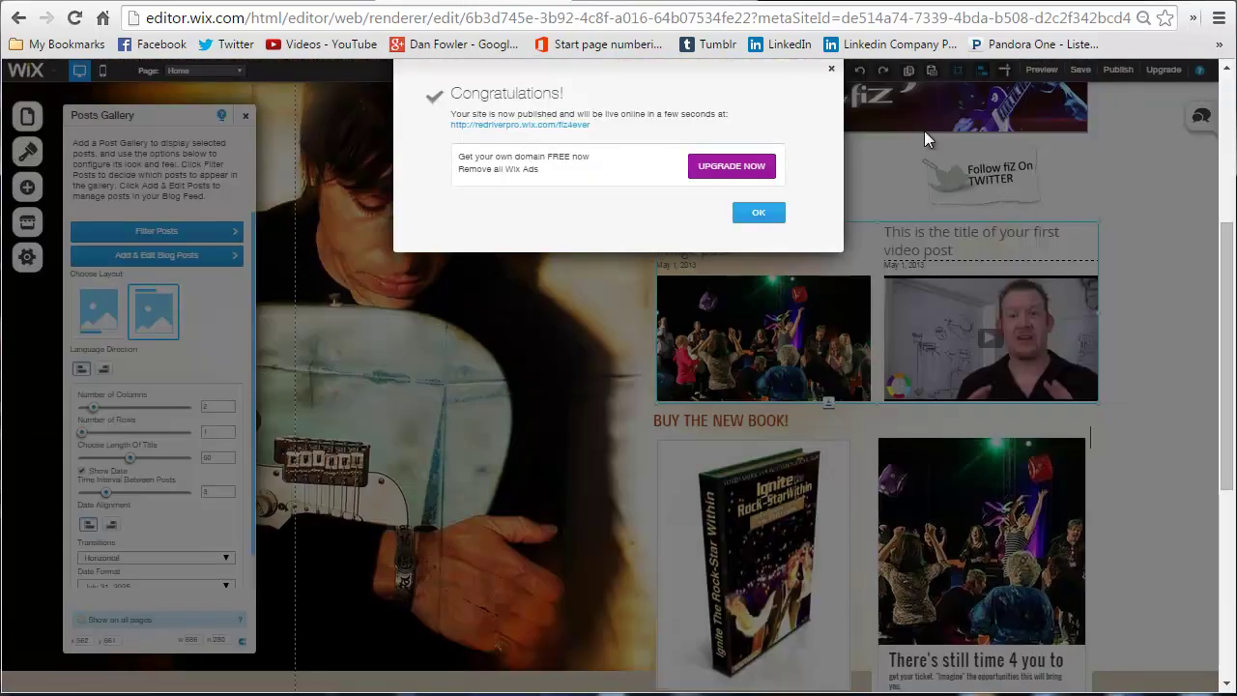
{"action": "left_click", "coordinate": [759, 212]}
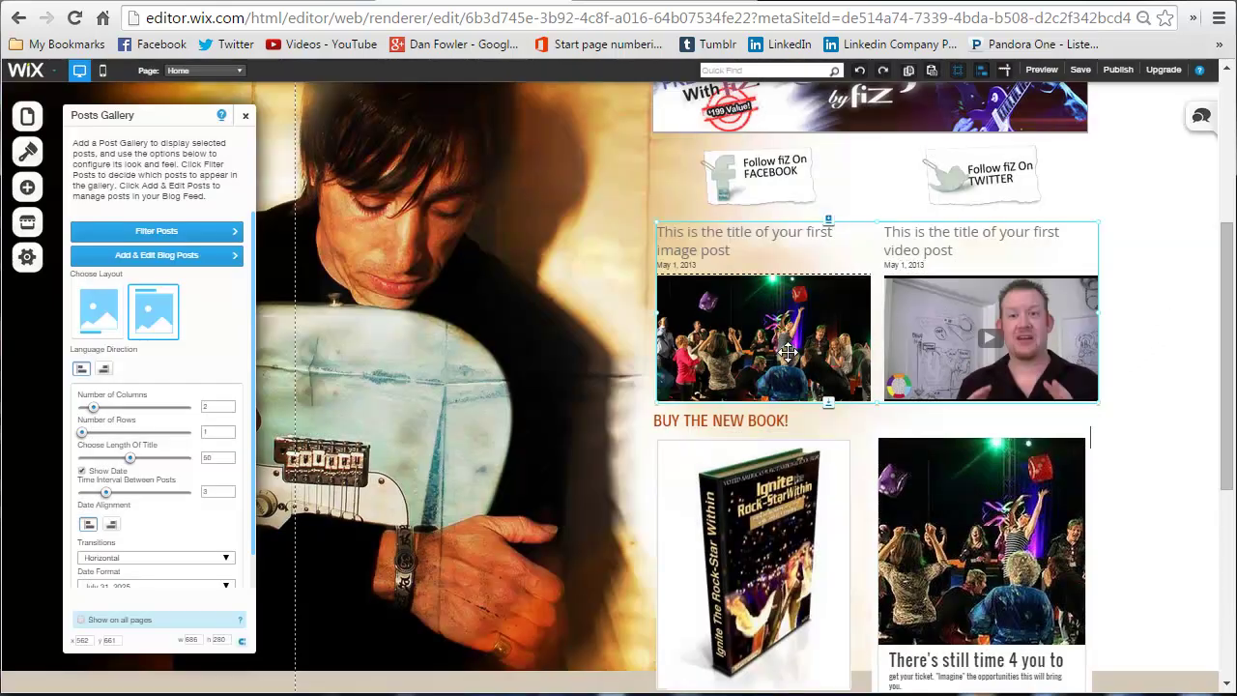
{"action": "left_click", "coordinate": [246, 115]}
Step: Add a blog Ticker to the Home page and place it beside the Posts Gallery, over the guitarist photo
{"action": "left_click", "coordinate": [27, 187]}
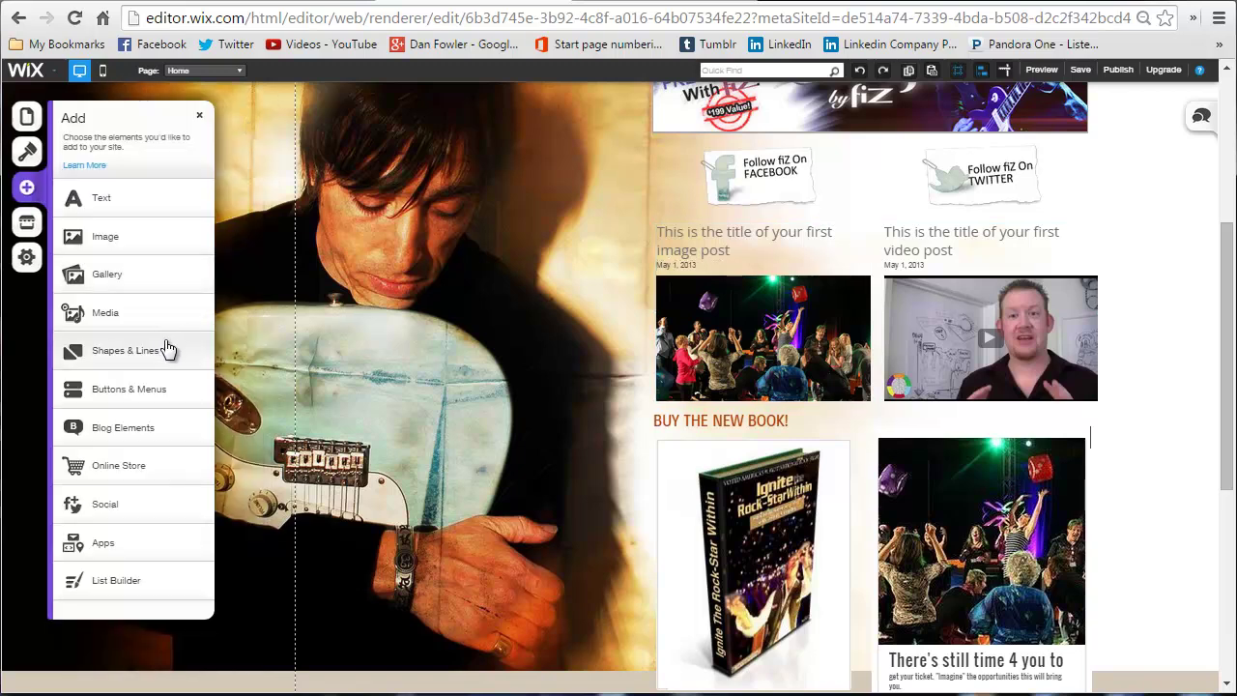
{"action": "left_click", "coordinate": [170, 435]}
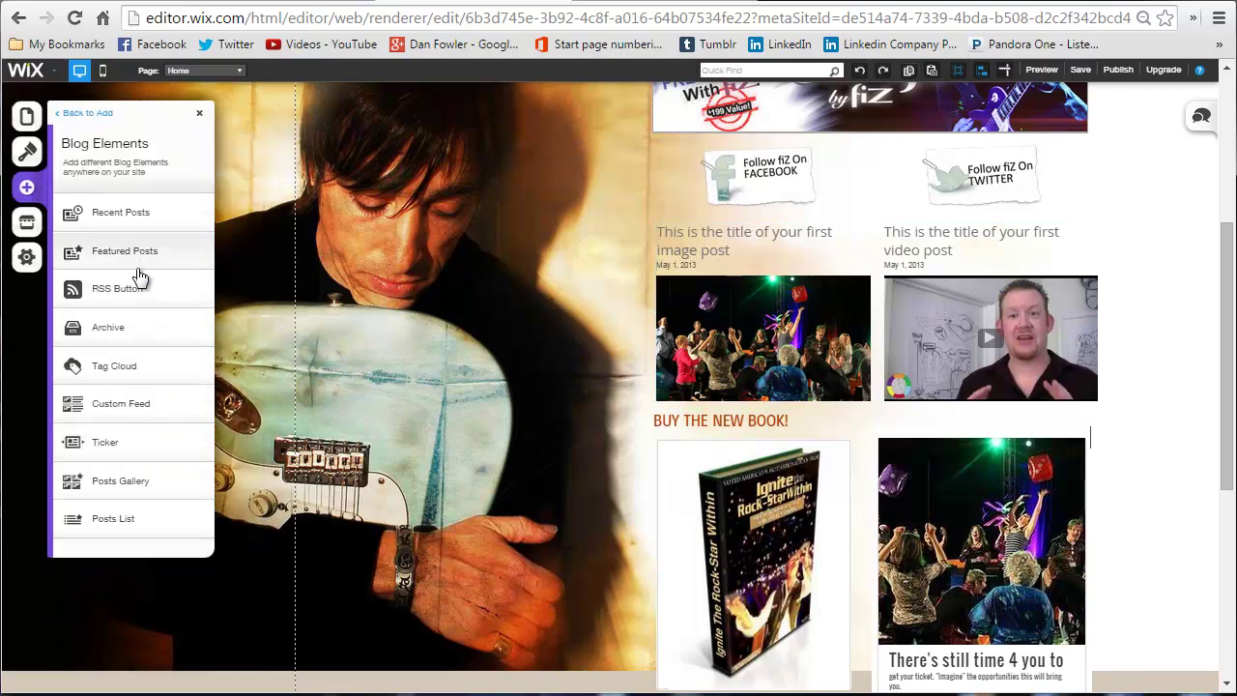
{"action": "left_click", "coordinate": [153, 451]}
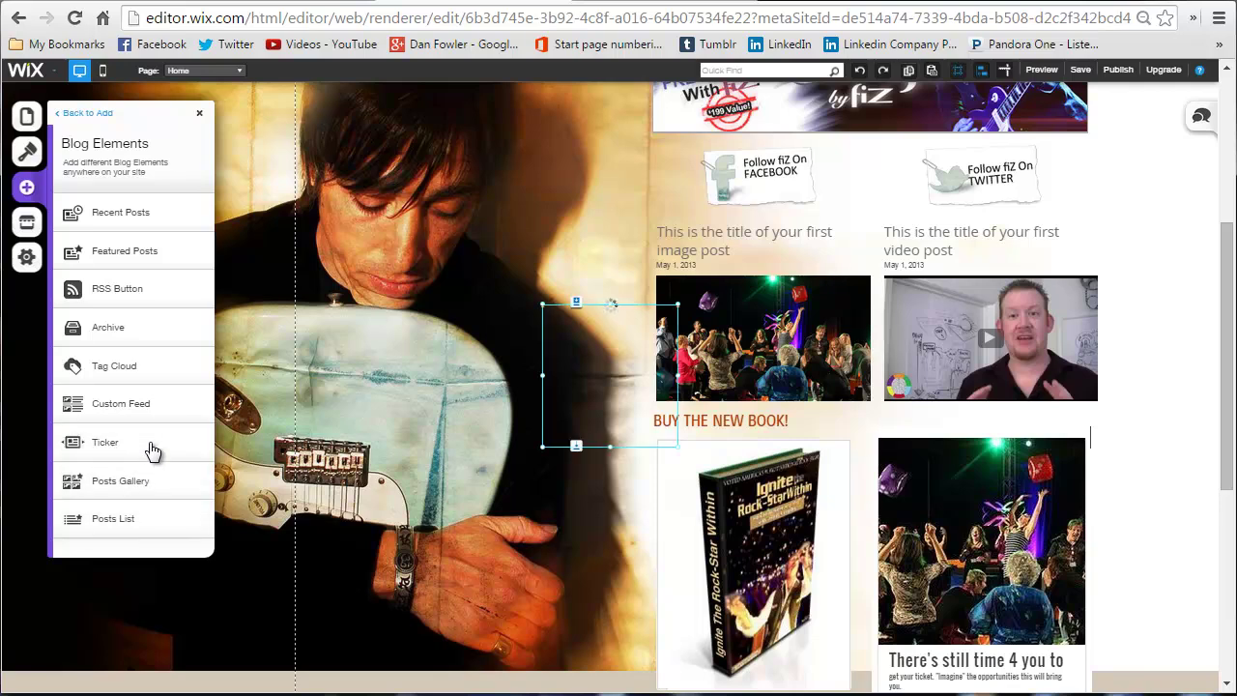
{"action": "left_click_drag", "start_coordinate": [668, 391], "coordinate": [640, 295]}
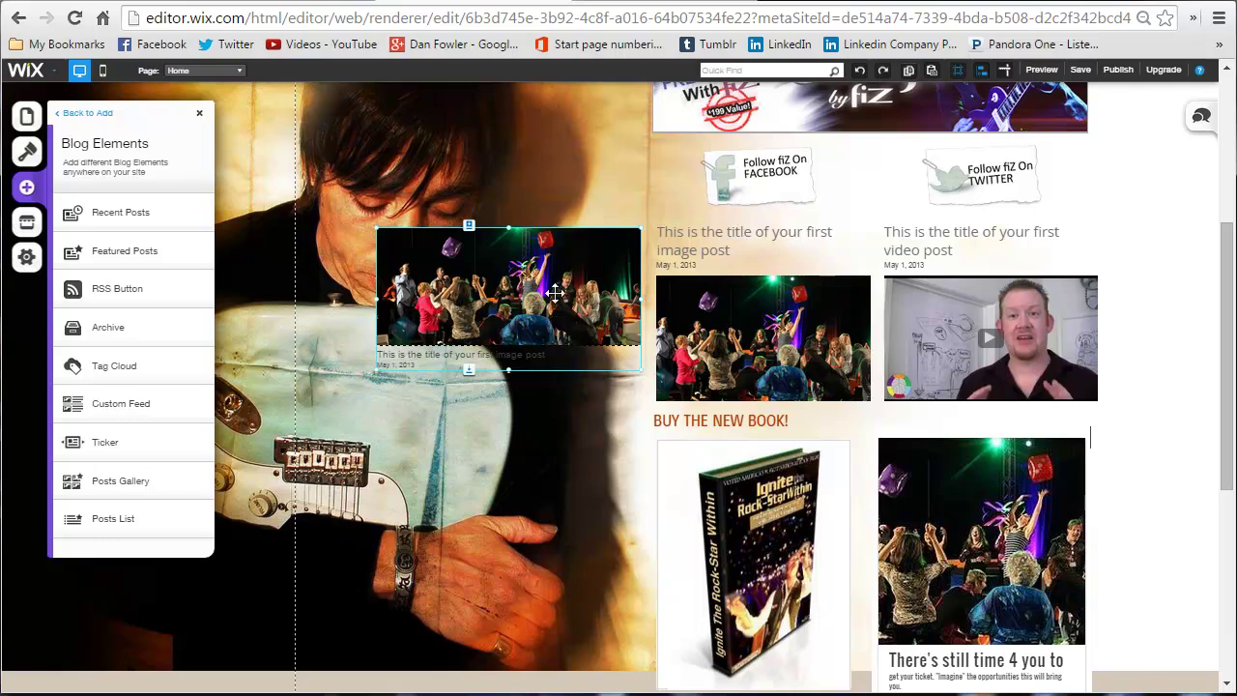
Step: Preview the Home page, browse forward through the Ticker's posts, and return to editing
{"action": "left_click", "coordinate": [1042, 70]}
{"action": "scroll", "coordinate": [570, 416], "scroll_direction": "down", "scroll_amount": 2}
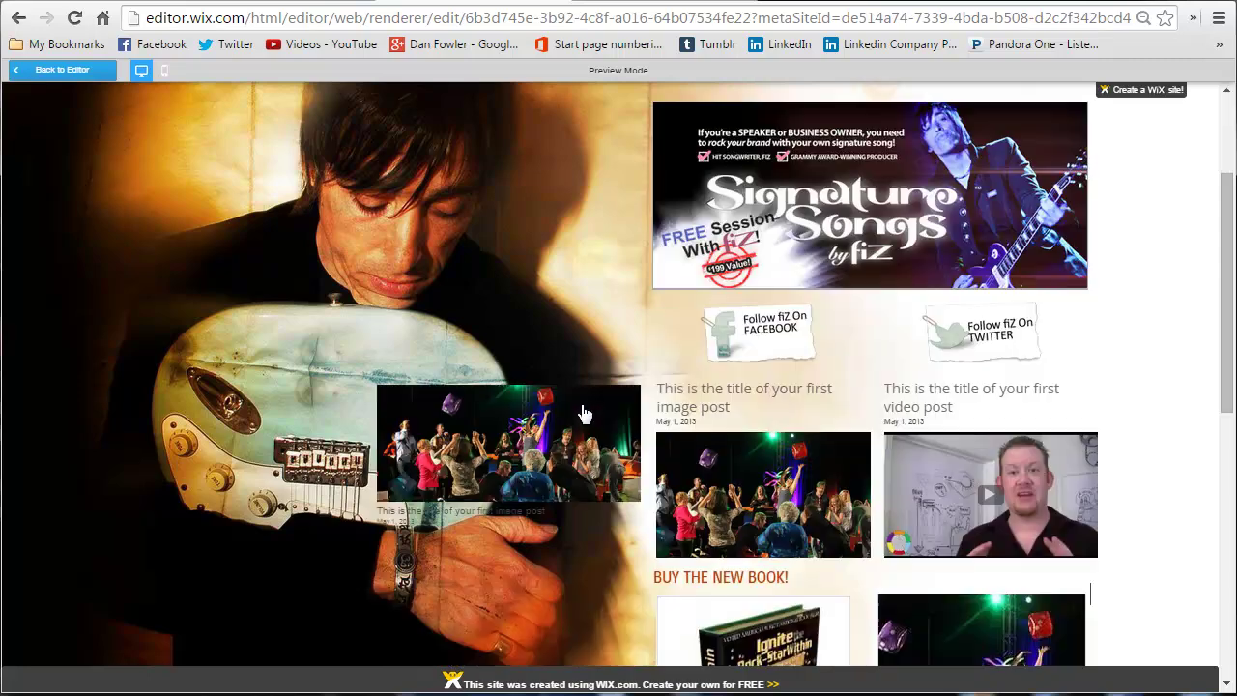
{"action": "left_click", "coordinate": [607, 470]}
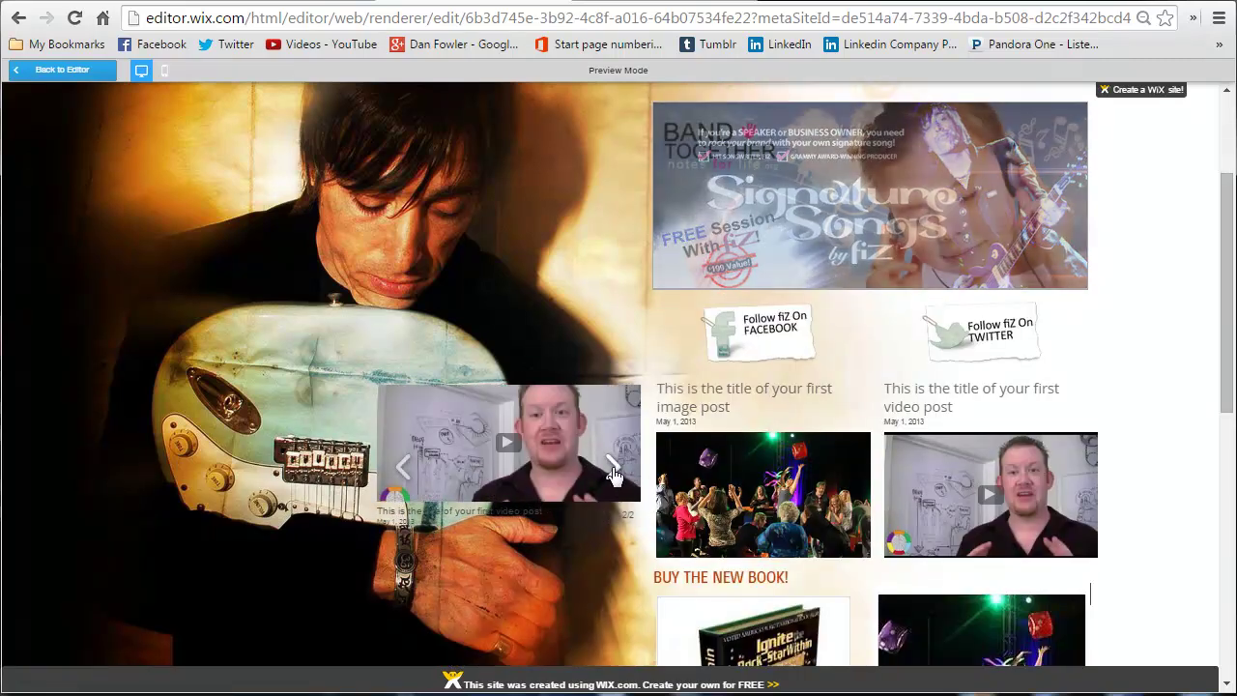
{"action": "left_click", "coordinate": [613, 473]}
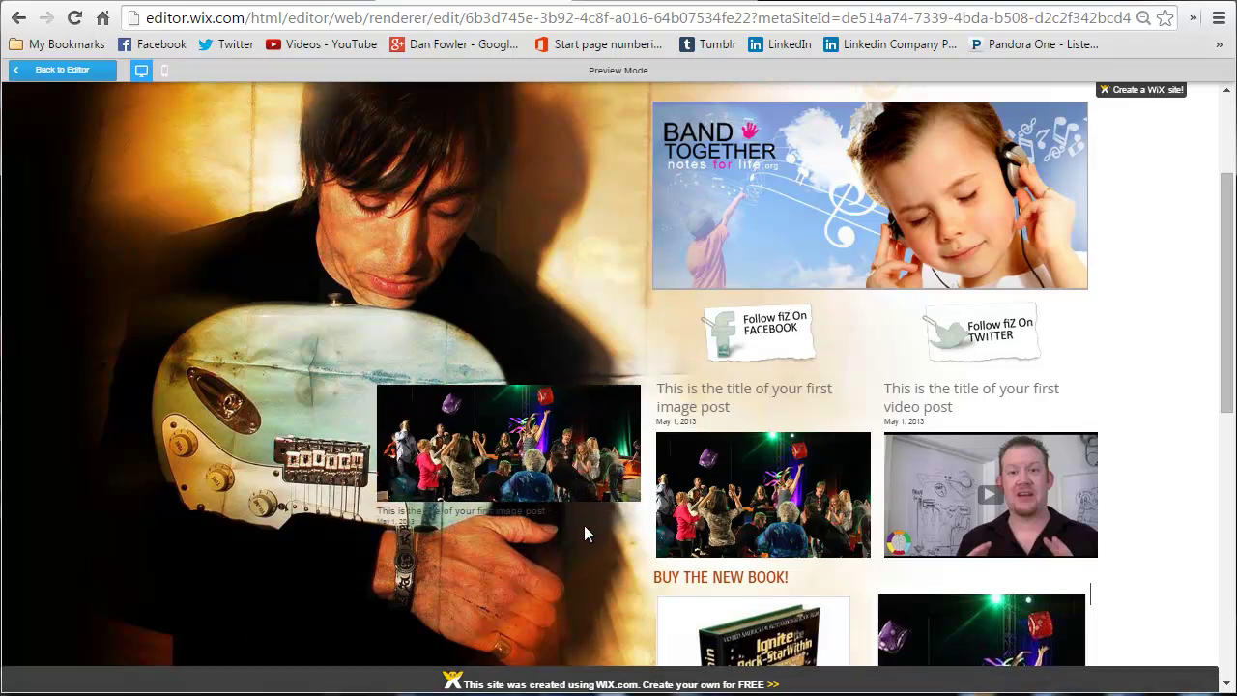
{"action": "left_click", "coordinate": [50, 73]}
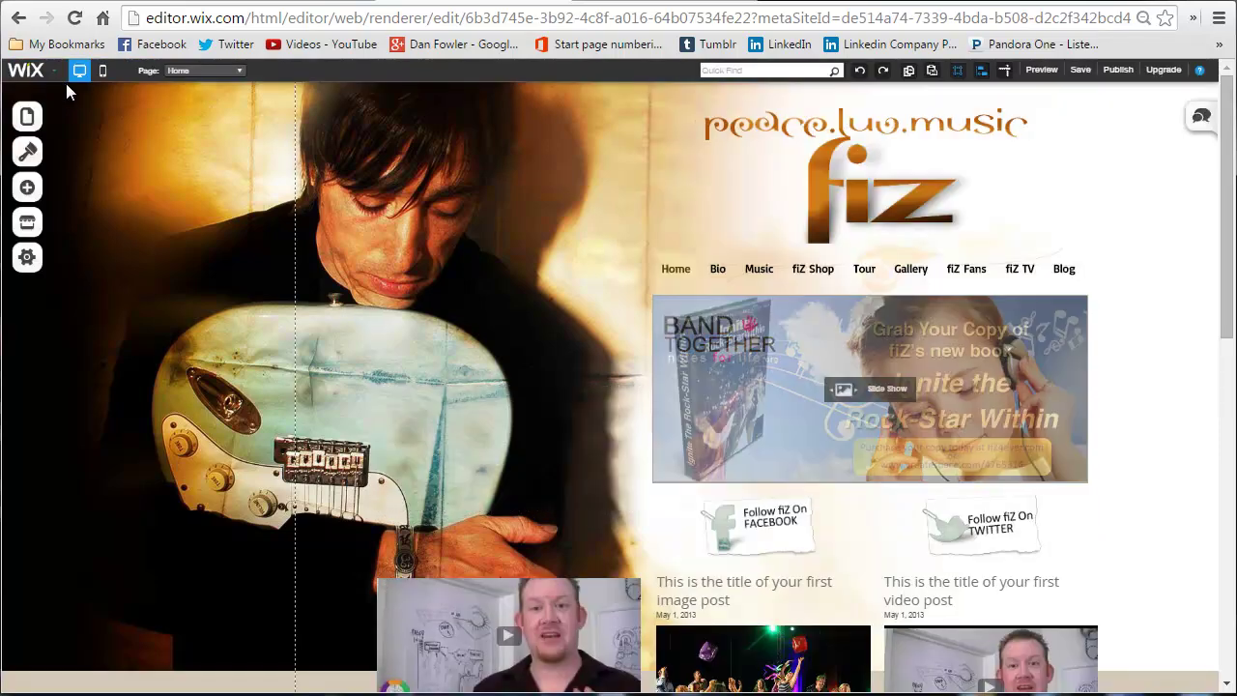
Step: Delete the Ticker beside the Posts Gallery from the Home page
{"action": "scroll", "coordinate": [1105, 394], "scroll_direction": "down", "scroll_amount": 2}
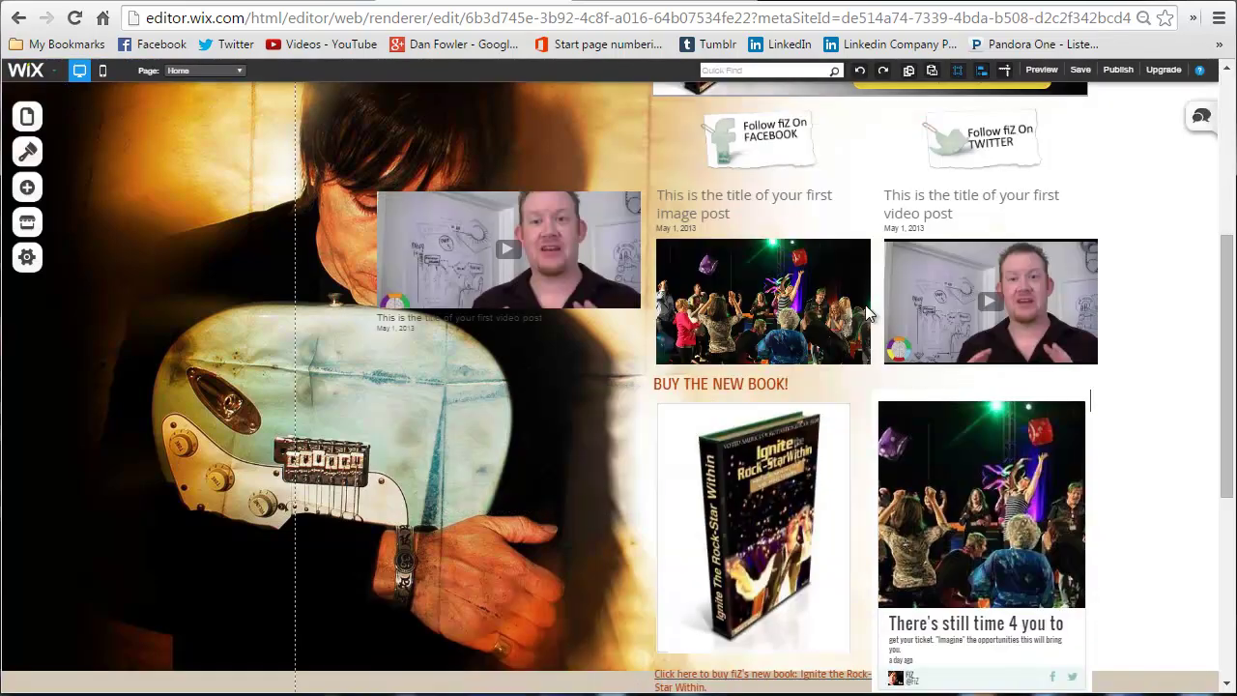
{"action": "left_click", "coordinate": [538, 256]}
{"action": "left_click", "coordinate": [539, 256]}
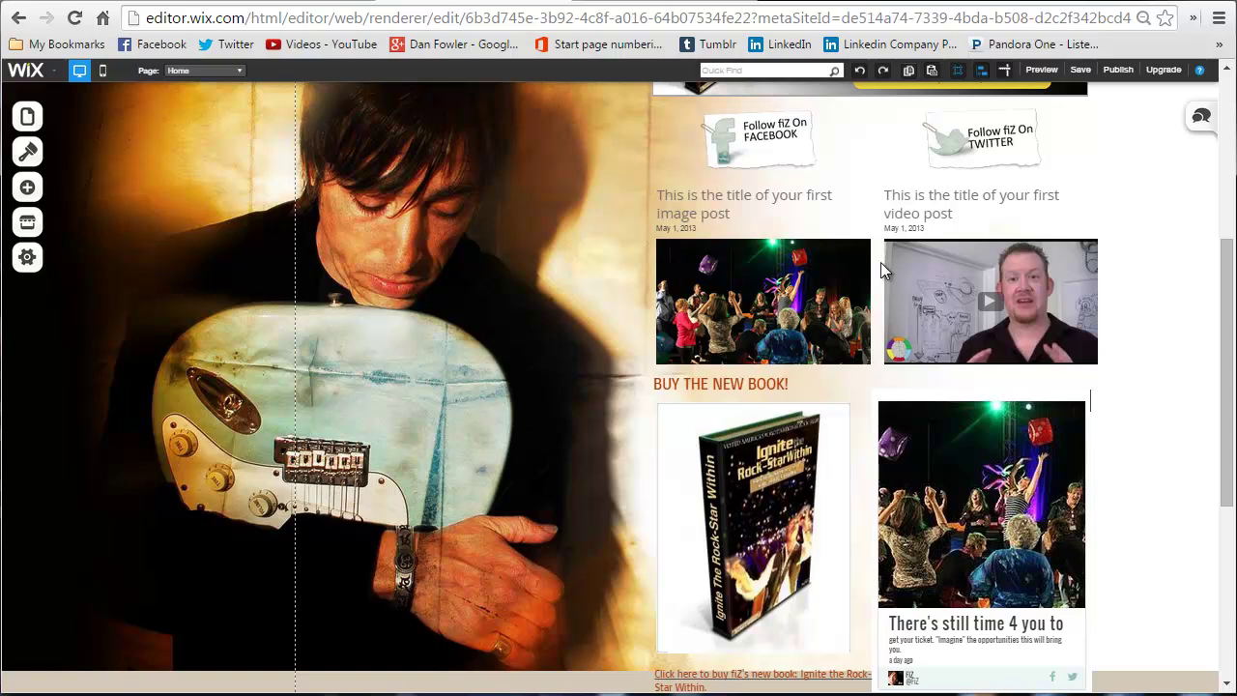
Step: Switch to the Blog page and open the Blog Feed's manager for adding and editing posts
{"action": "scroll", "coordinate": [663, 246], "scroll_direction": "up", "scroll_amount": 4}
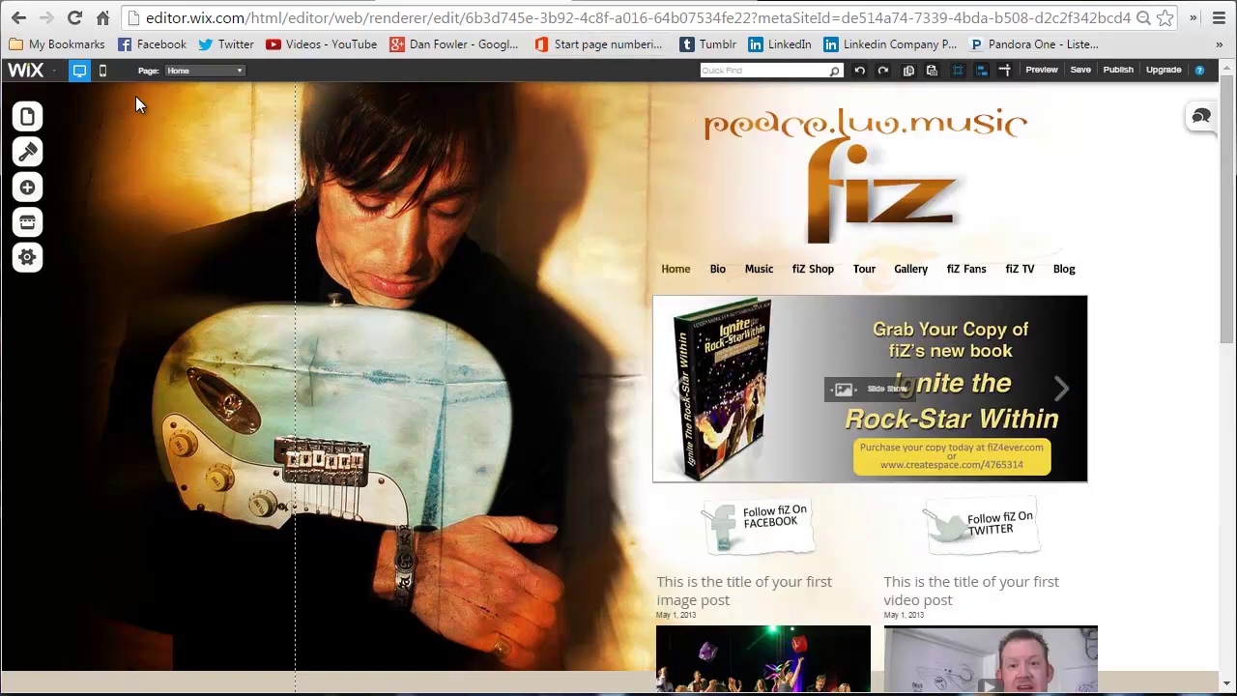
{"action": "left_click", "coordinate": [205, 70]}
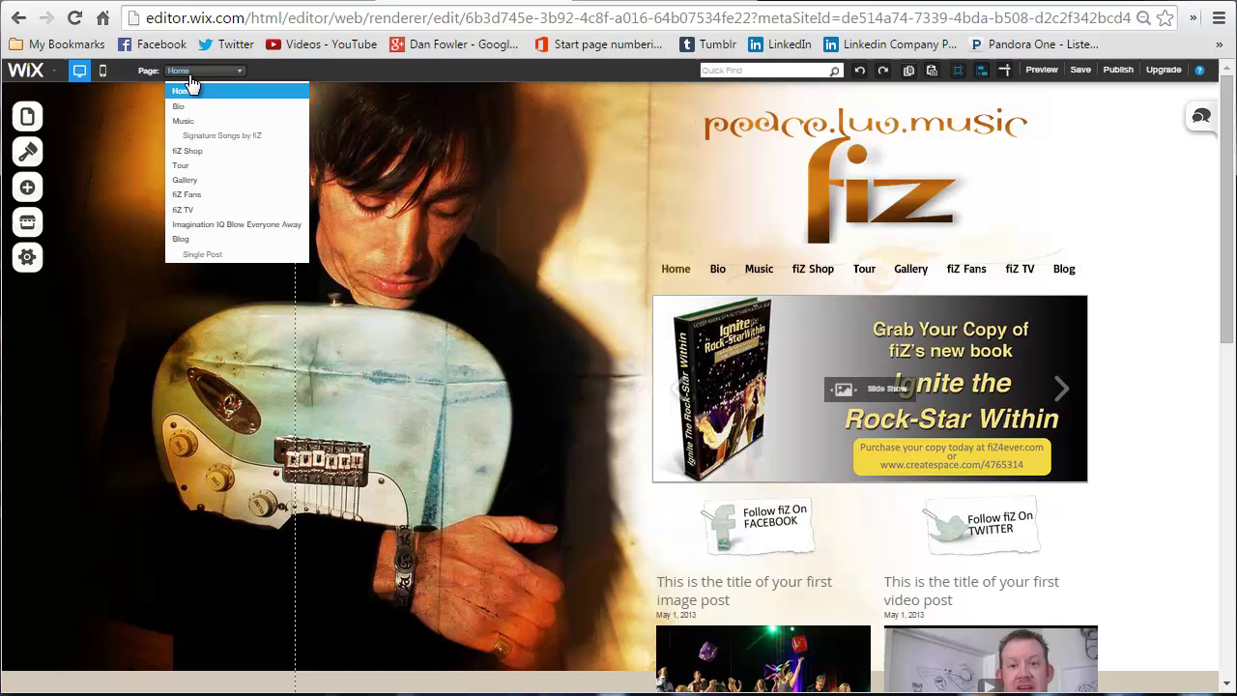
{"action": "left_click", "coordinate": [216, 240]}
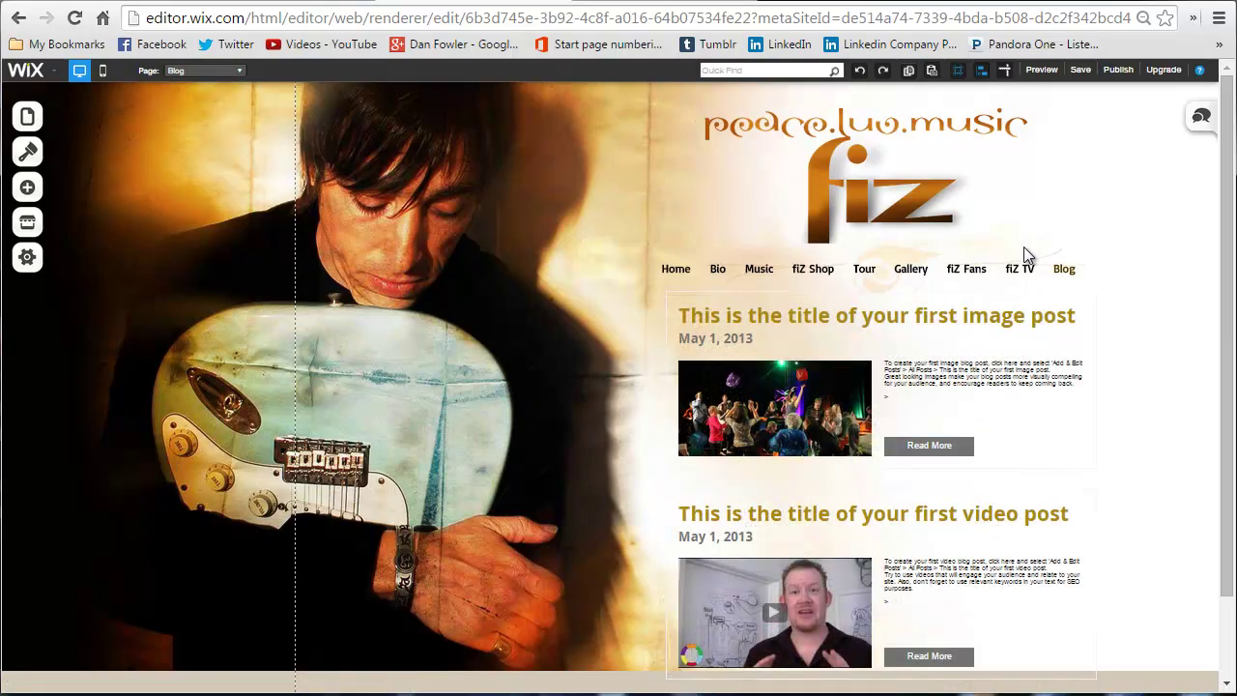
{"action": "left_click", "coordinate": [1059, 426]}
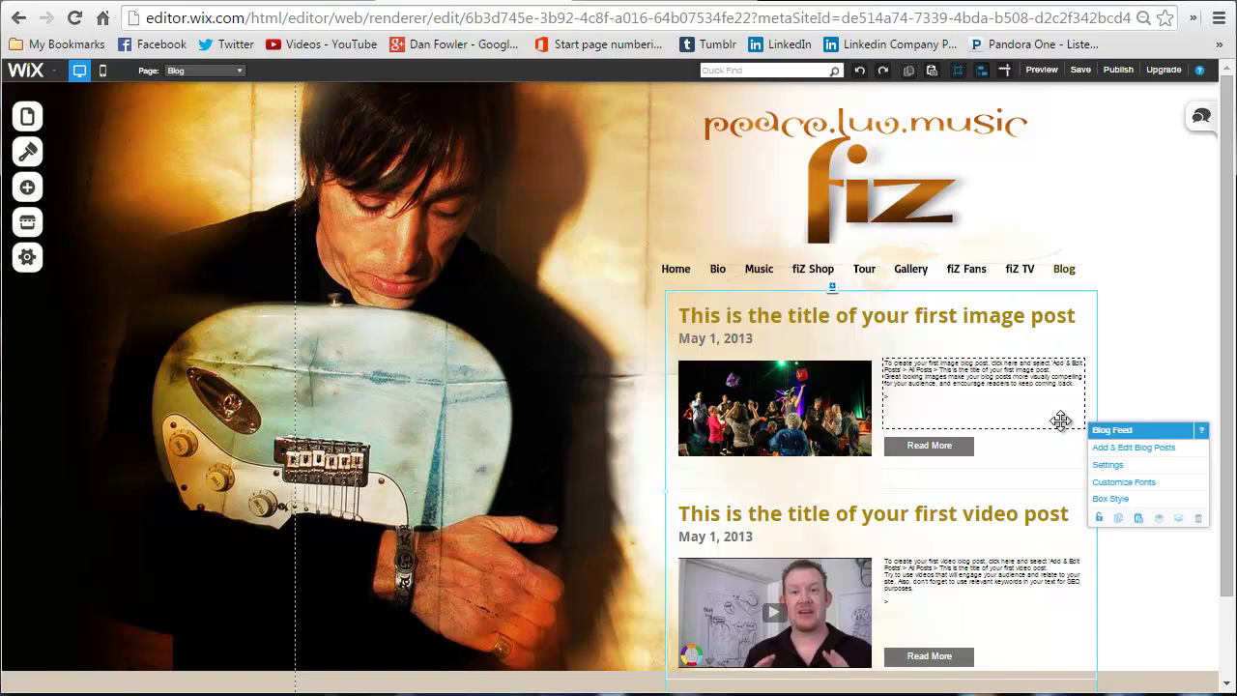
{"action": "left_click", "coordinate": [1165, 449]}
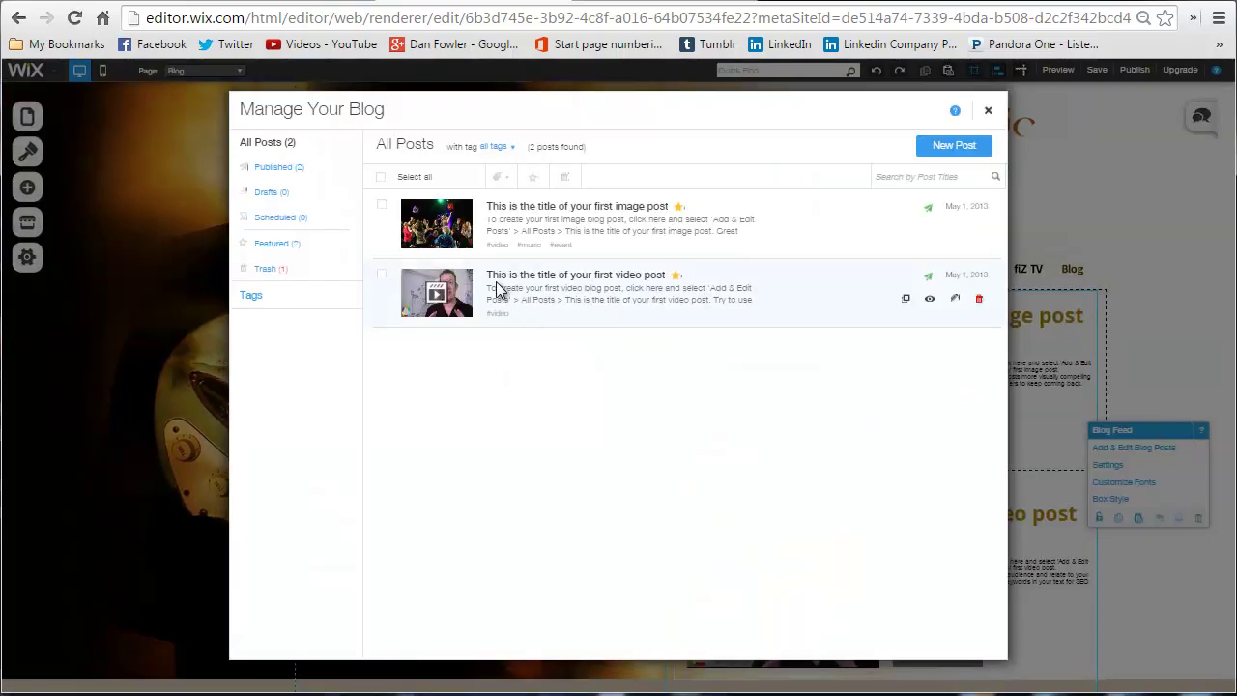
Step: Create a new blog post titled "This is a cool post" with the body text "My cool post"
{"action": "left_click", "coordinate": [954, 150]}
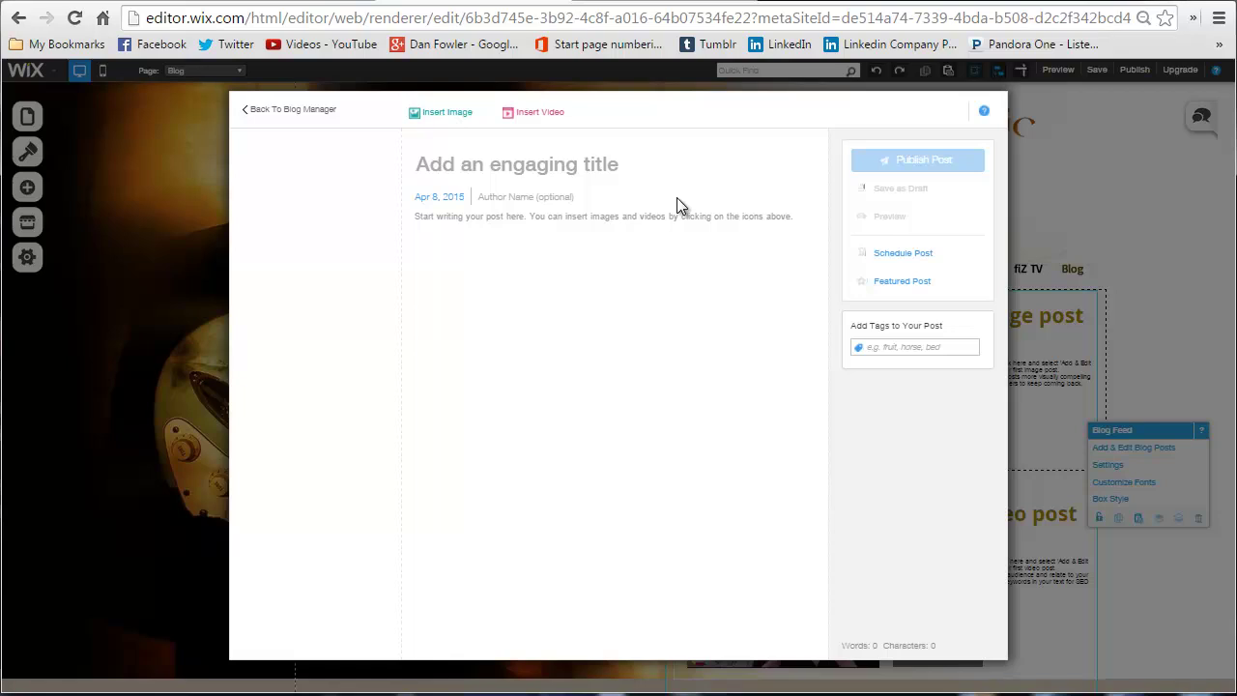
{"action": "type", "text": "This is a cool post"}
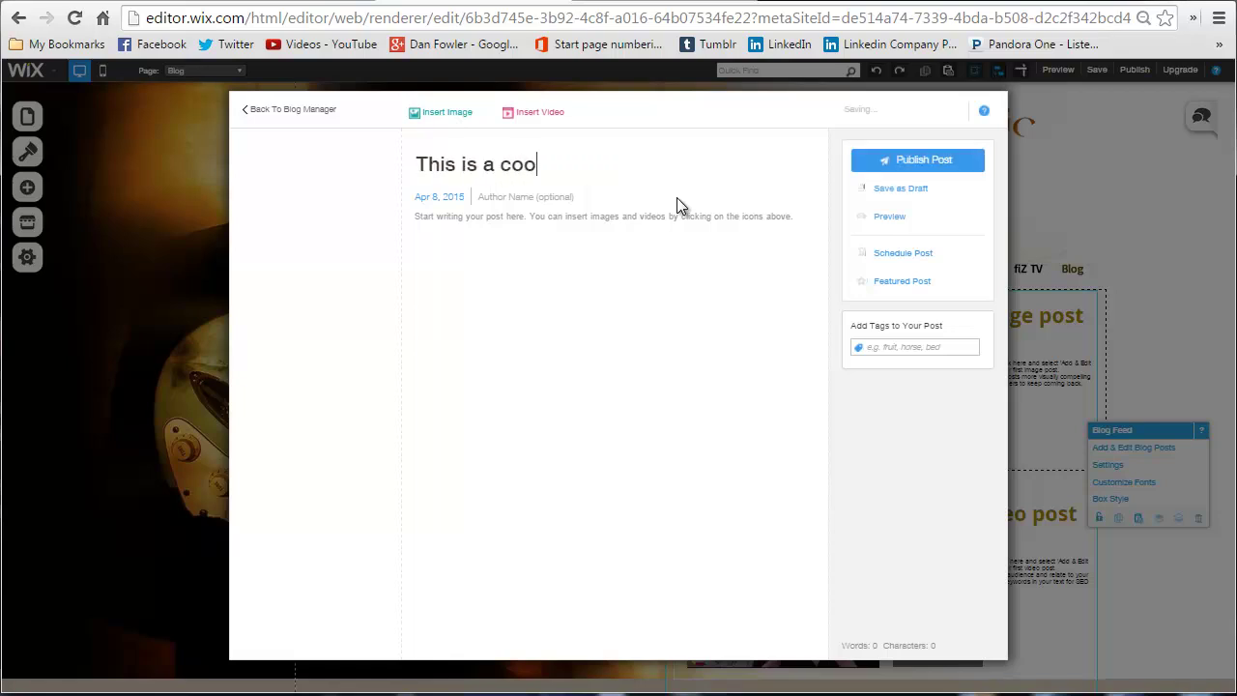
{"action": "left_click", "coordinate": [637, 265]}
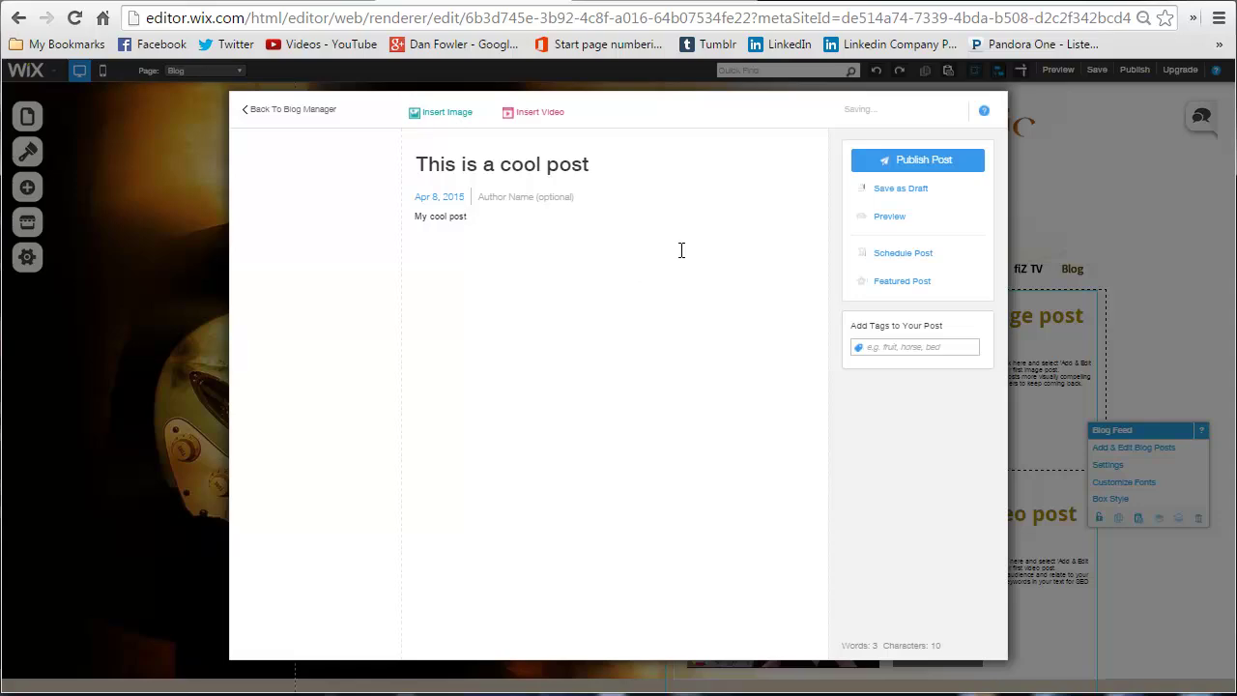
Step: Insert the image IMG_1880.jpg from My Images below the new post's body text
{"action": "left_click", "coordinate": [451, 119]}
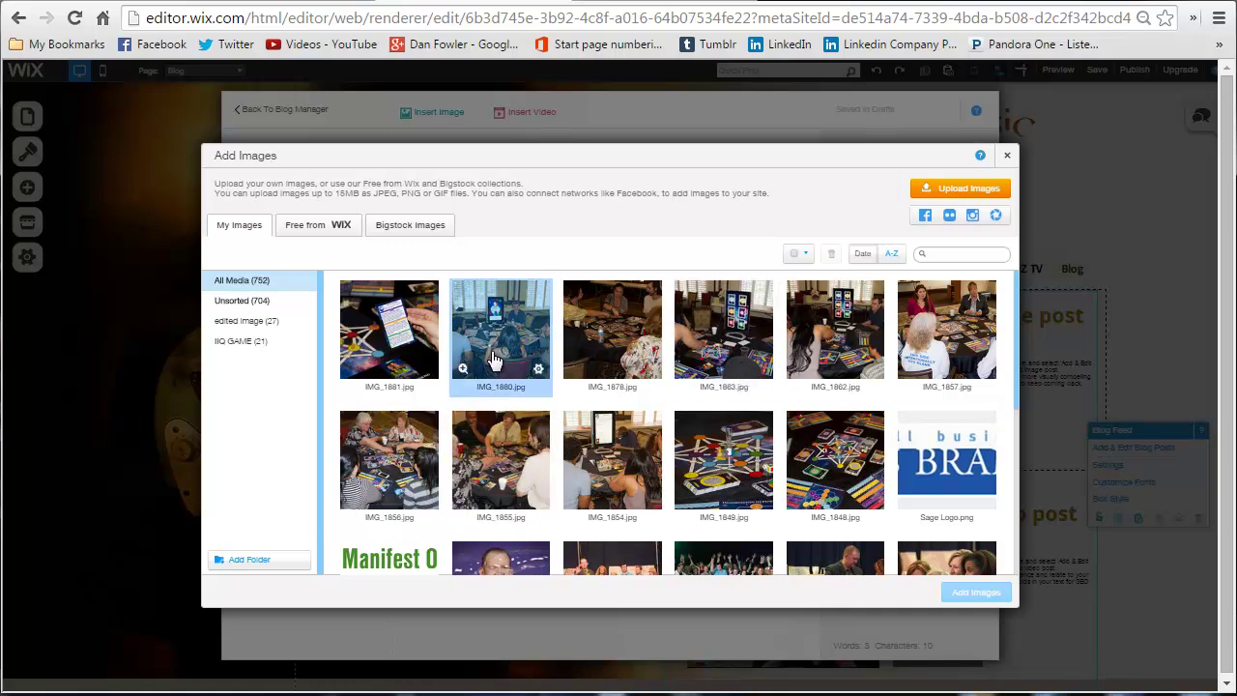
{"action": "left_click", "coordinate": [517, 343]}
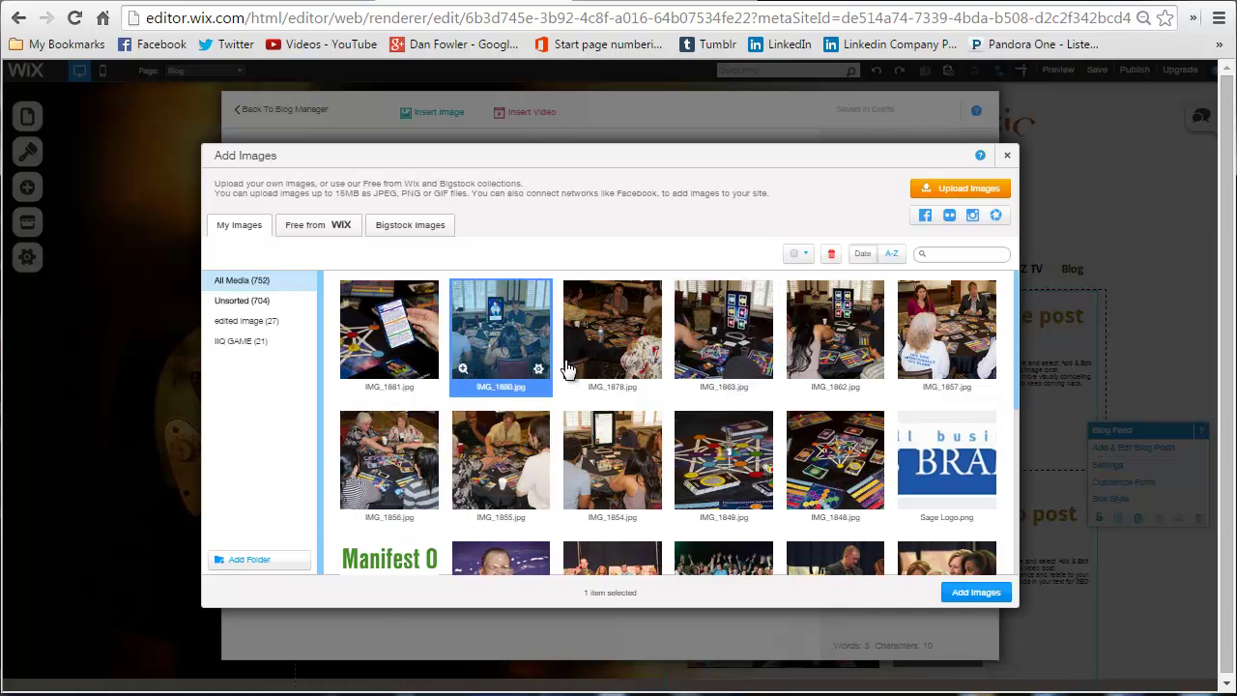
{"action": "left_click", "coordinate": [977, 592]}
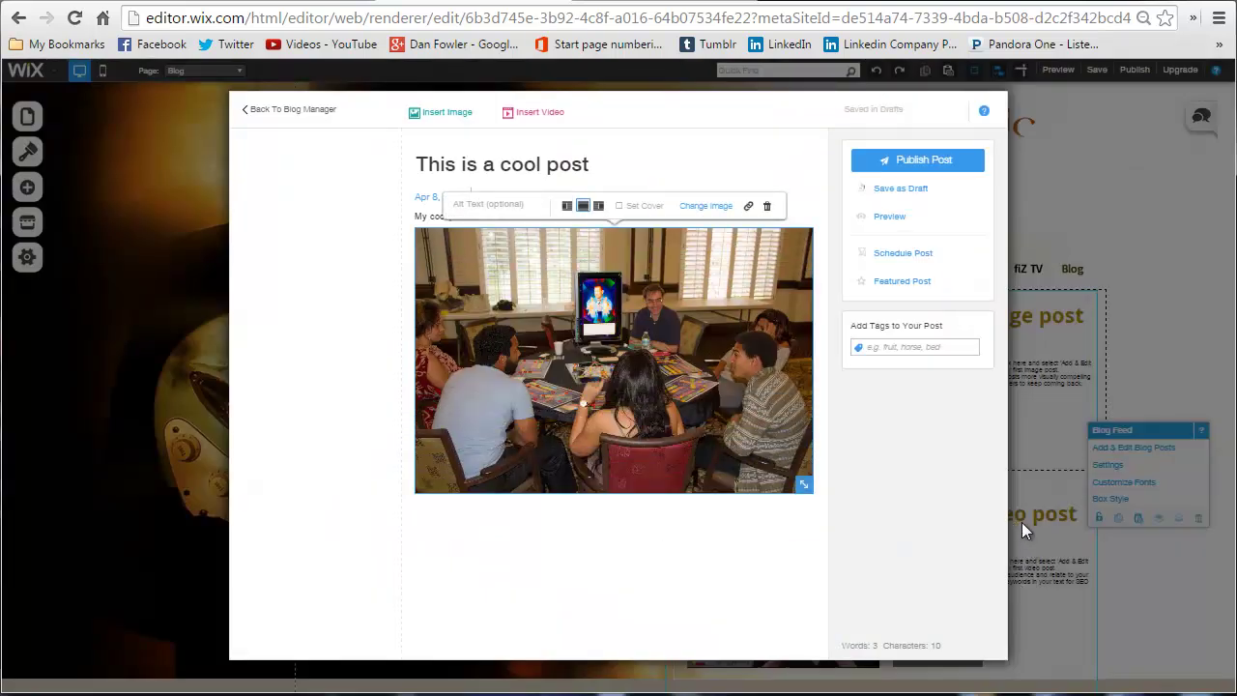
{"action": "left_click", "coordinate": [751, 210]}
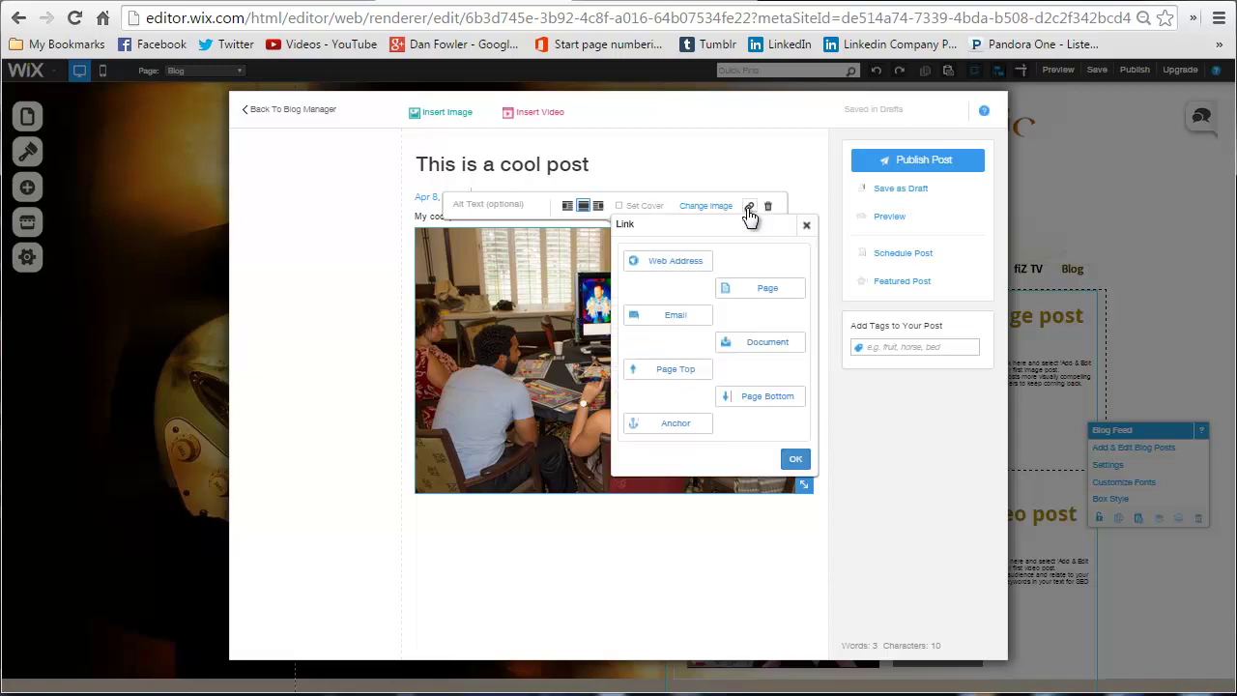
{"action": "left_click", "coordinate": [687, 269]}
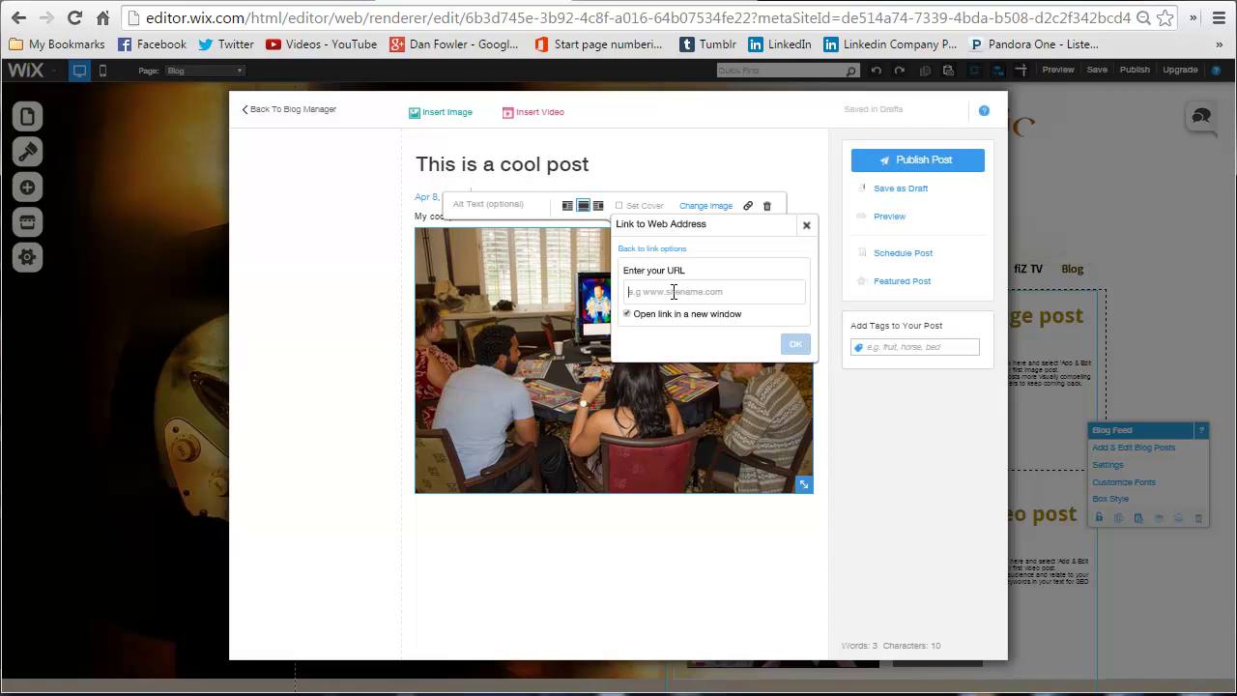
{"action": "type", "text": "www"}
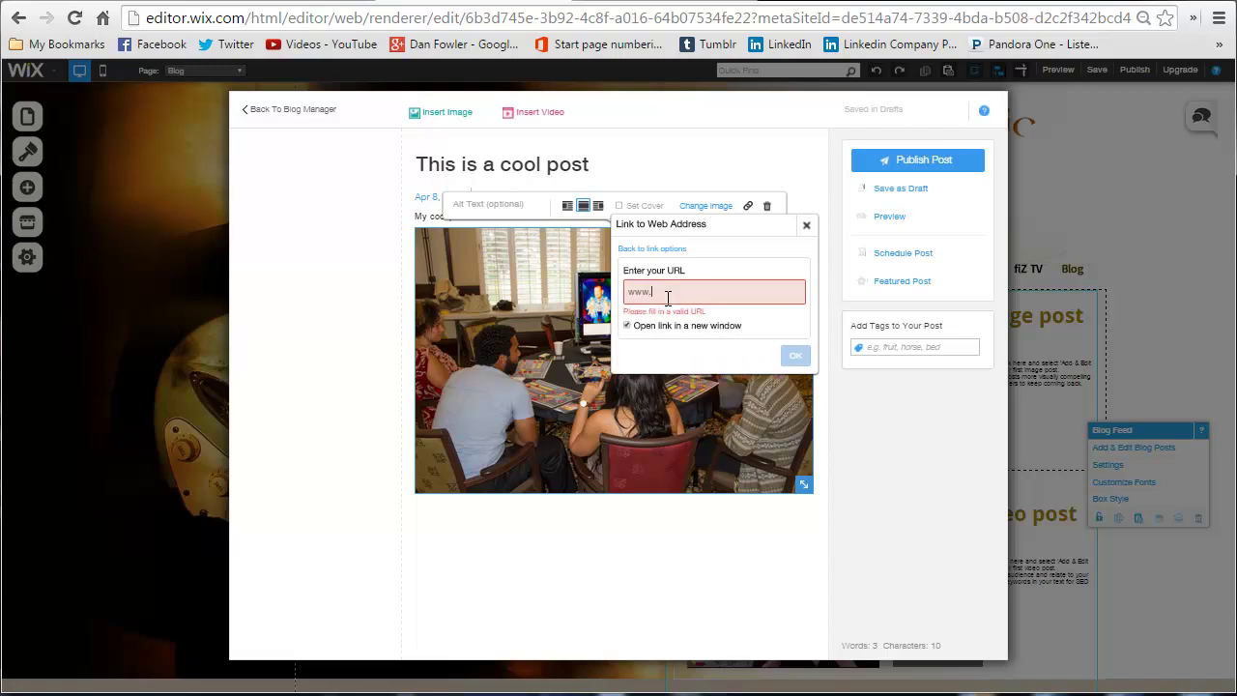
{"action": "type", "text": ".imag"}
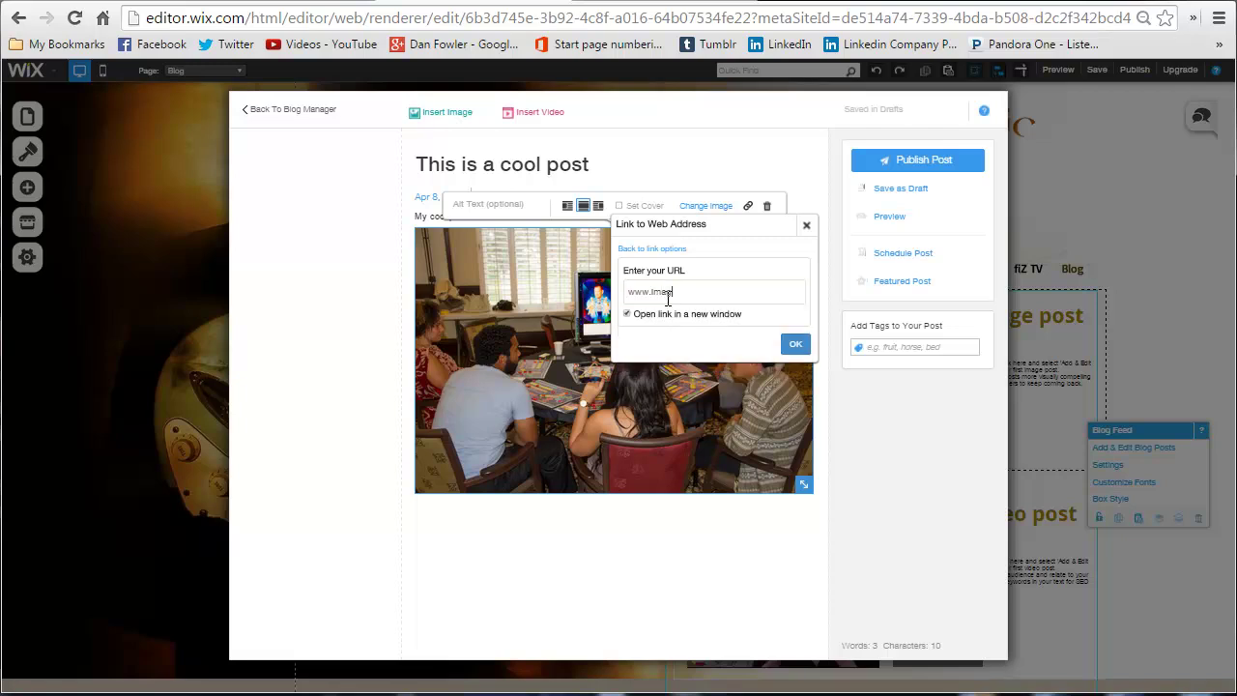
{"action": "type", "text": "inationIQ.com"}
{"action": "left_click", "coordinate": [796, 345]}
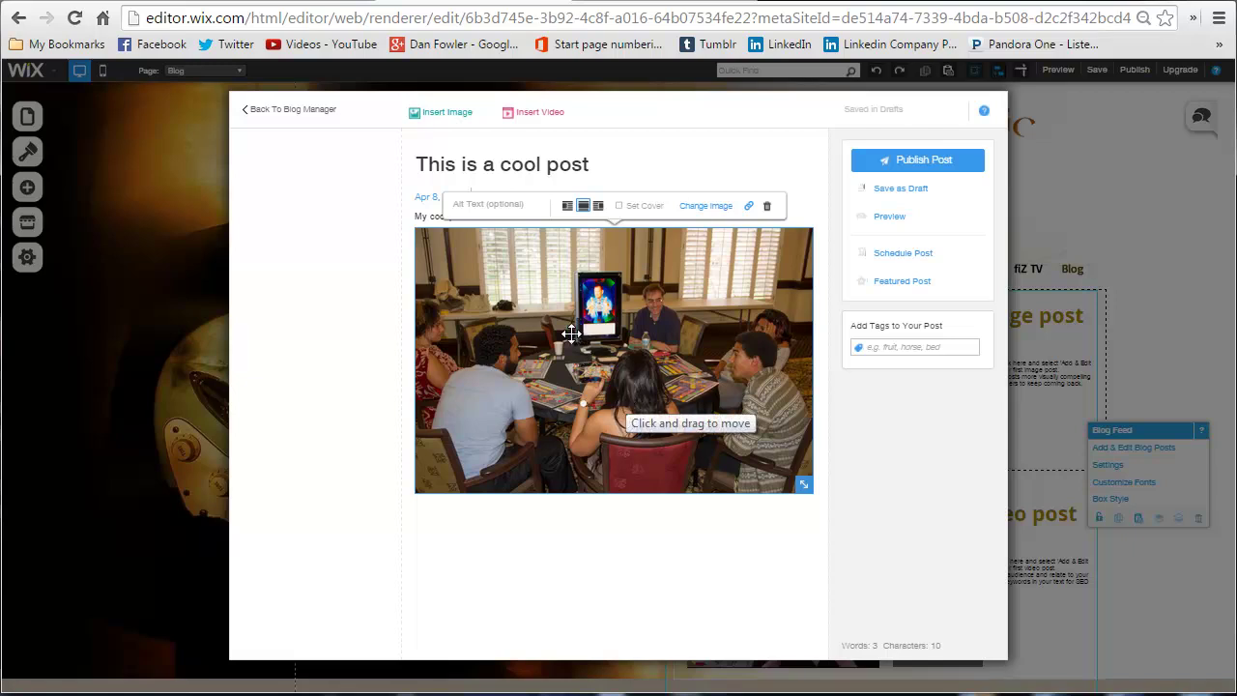
{"action": "left_click", "coordinate": [716, 159]}
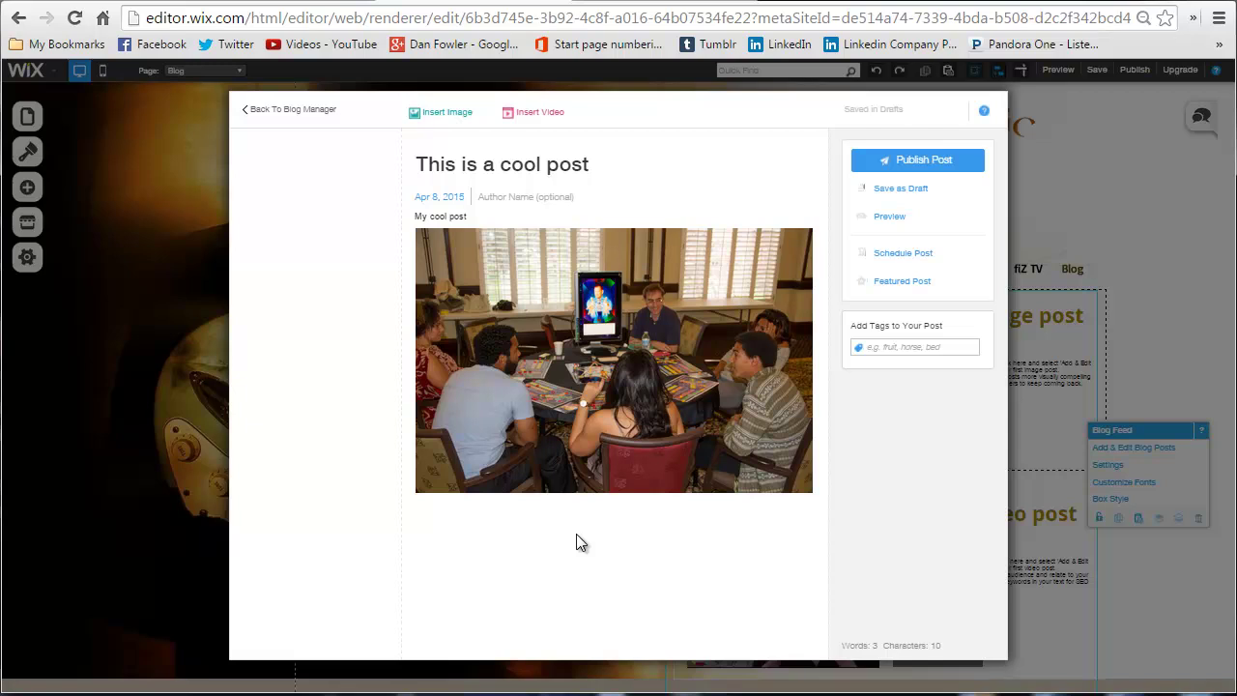
Step: Tag the new post with "event", publish it, and close the blog manager
{"action": "left_click", "coordinate": [906, 349]}
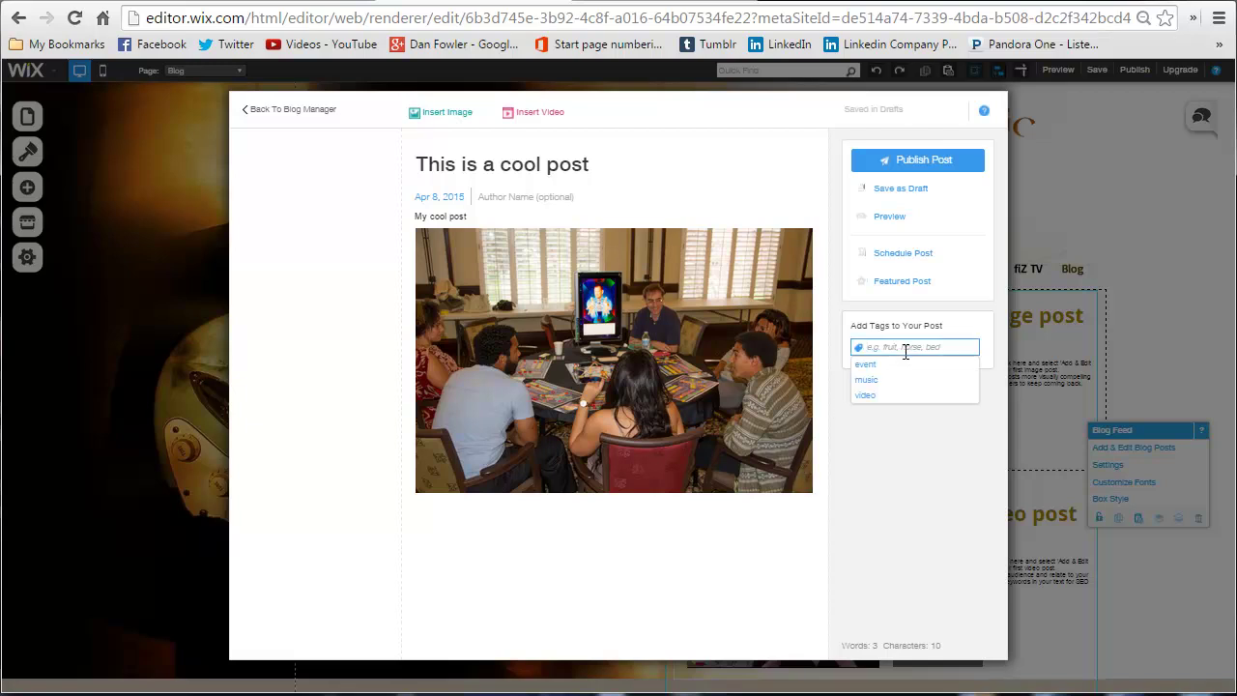
{"action": "left_click", "coordinate": [879, 368]}
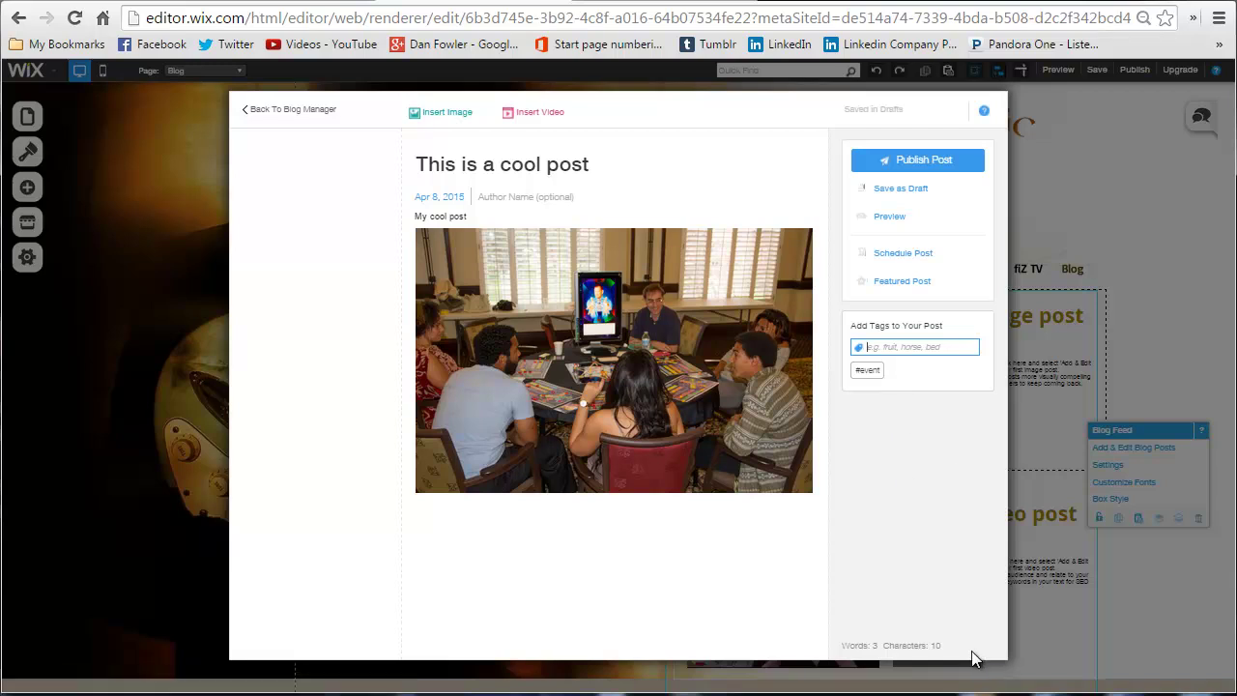
{"action": "left_click", "coordinate": [961, 171]}
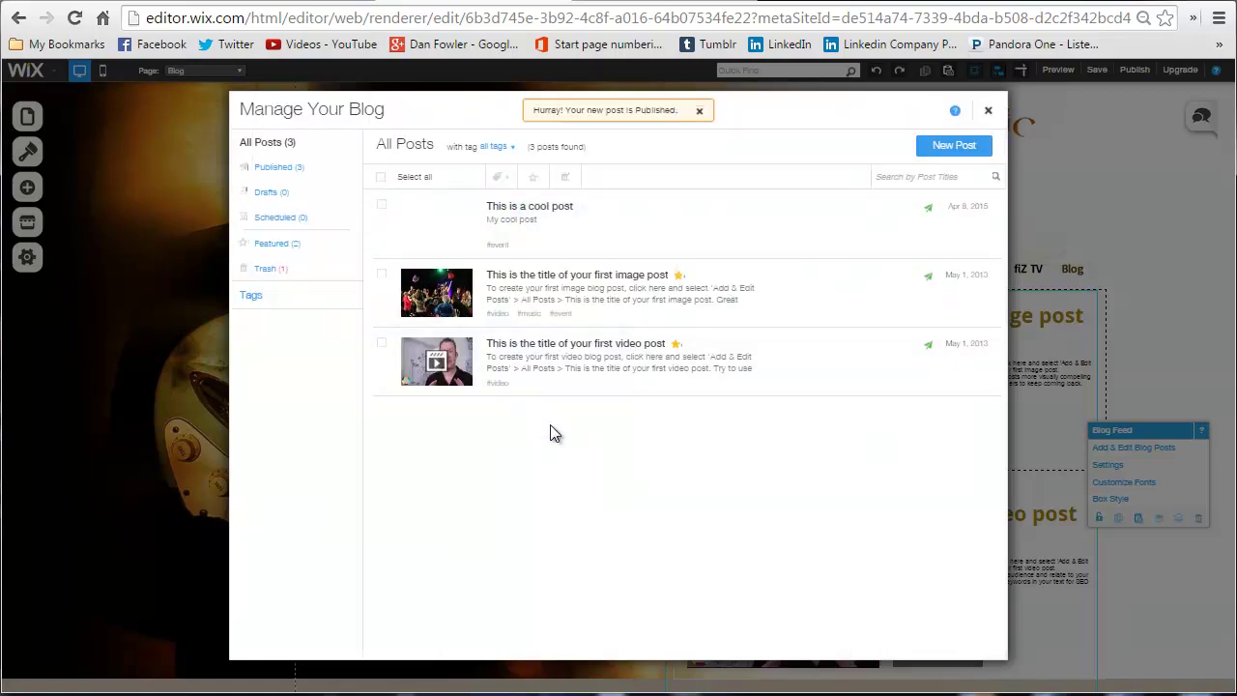
{"action": "left_click", "coordinate": [988, 113]}
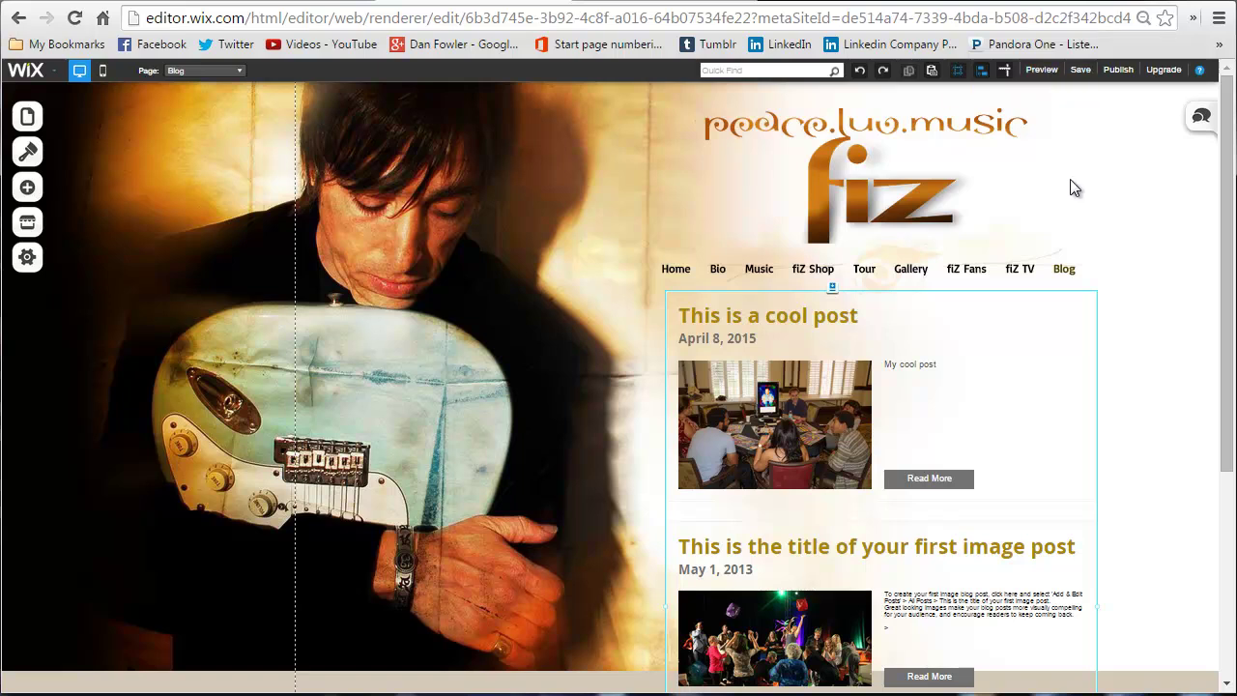
Step: Publish the site and dismiss the publishing confirmation
{"action": "left_click", "coordinate": [1129, 77]}
{"action": "left_click", "coordinate": [630, 297]}
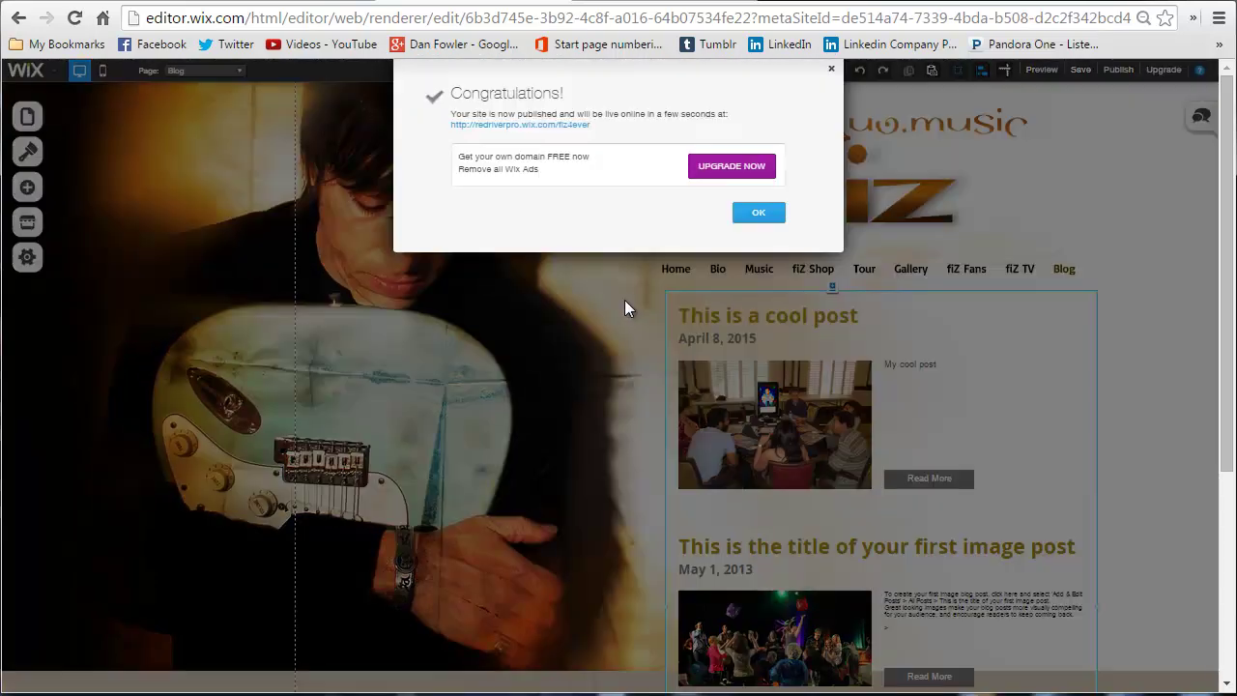
{"action": "left_click", "coordinate": [830, 71]}
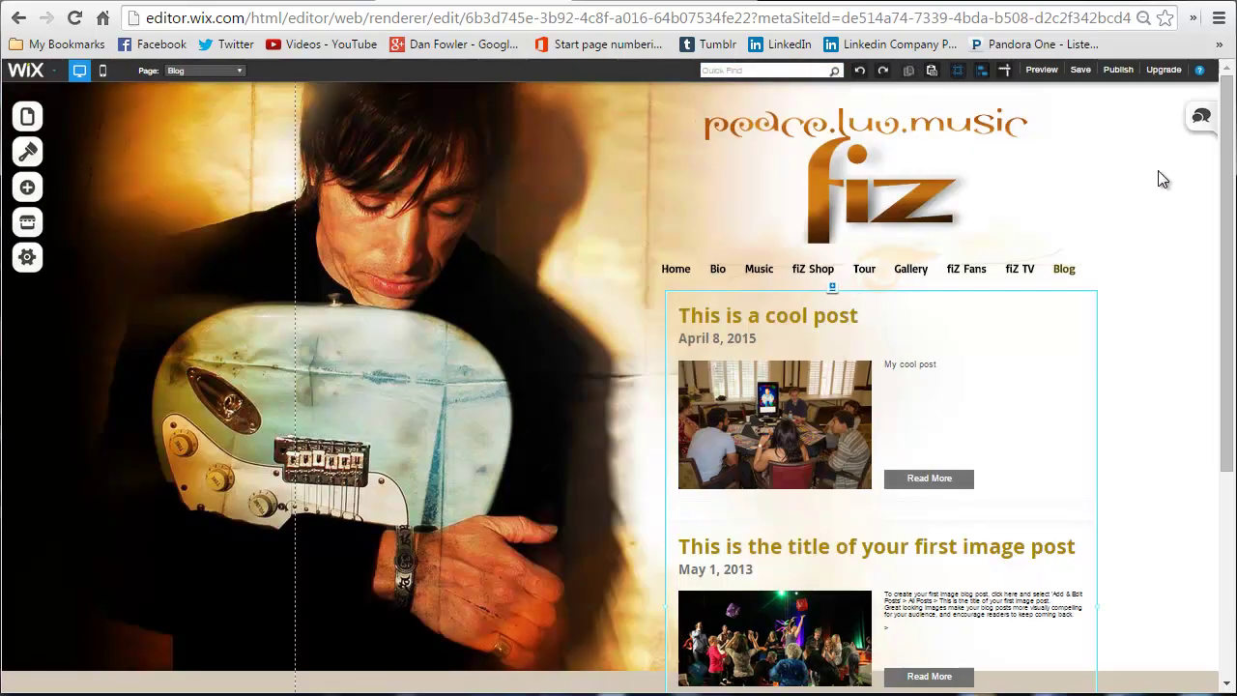
Step: Set the Home page Posts Gallery's time interval between posts to 10 and title length to 100, and check its post filter options
{"action": "left_click", "coordinate": [204, 70]}
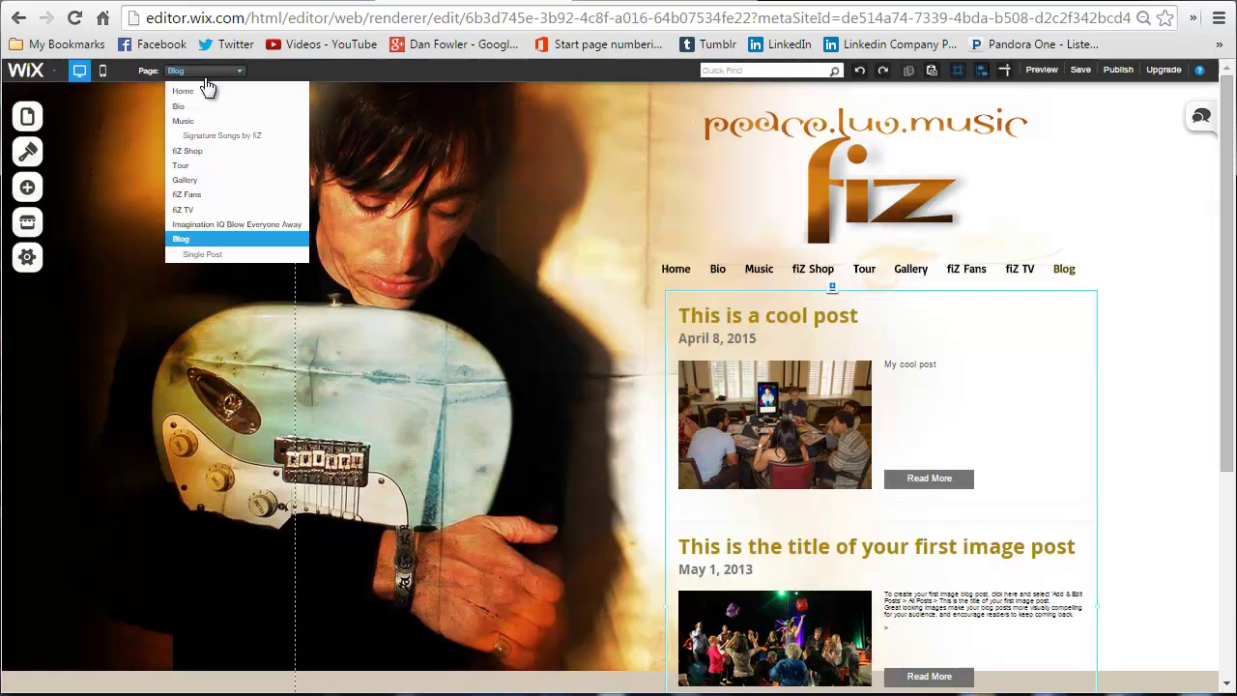
{"action": "left_click", "coordinate": [186, 93]}
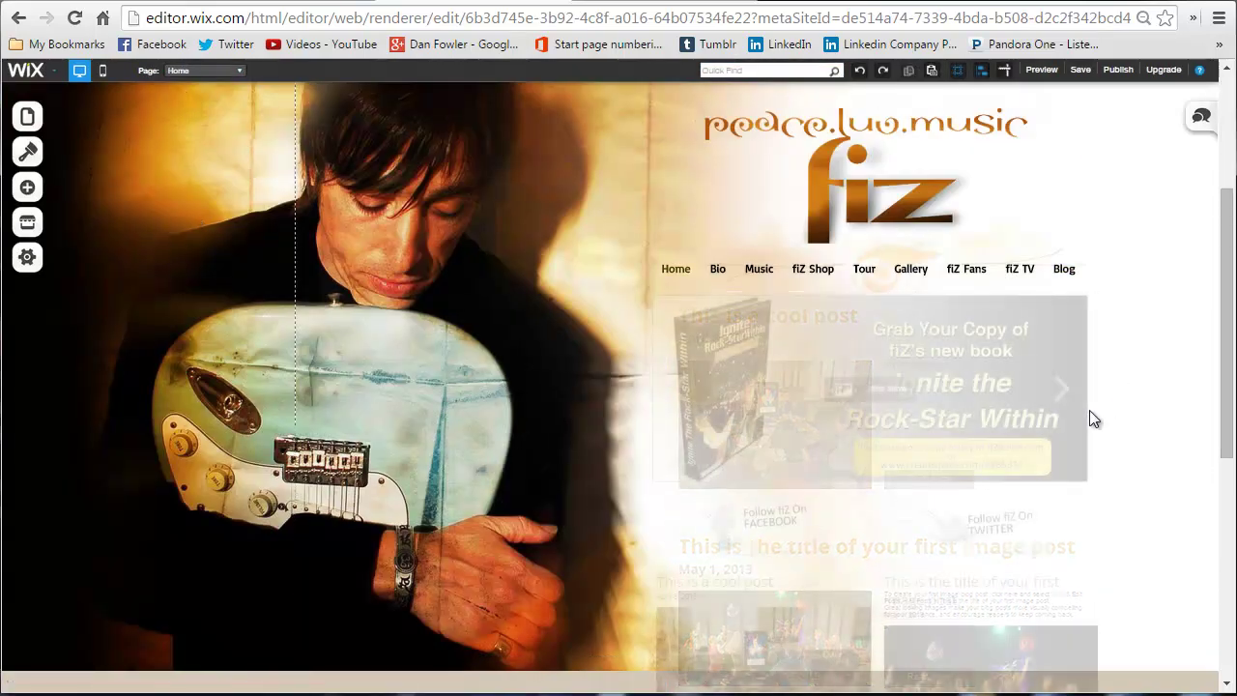
{"action": "scroll", "coordinate": [1146, 399], "scroll_direction": "down", "scroll_amount": 2}
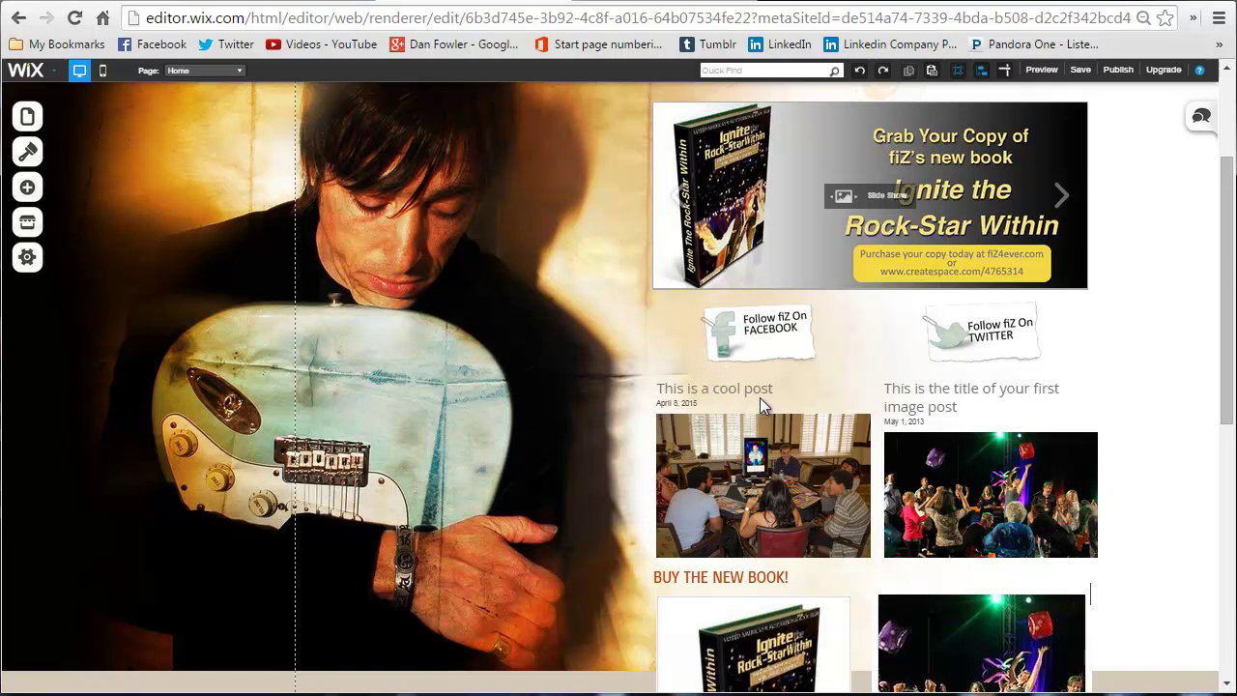
{"action": "left_click", "coordinate": [756, 497]}
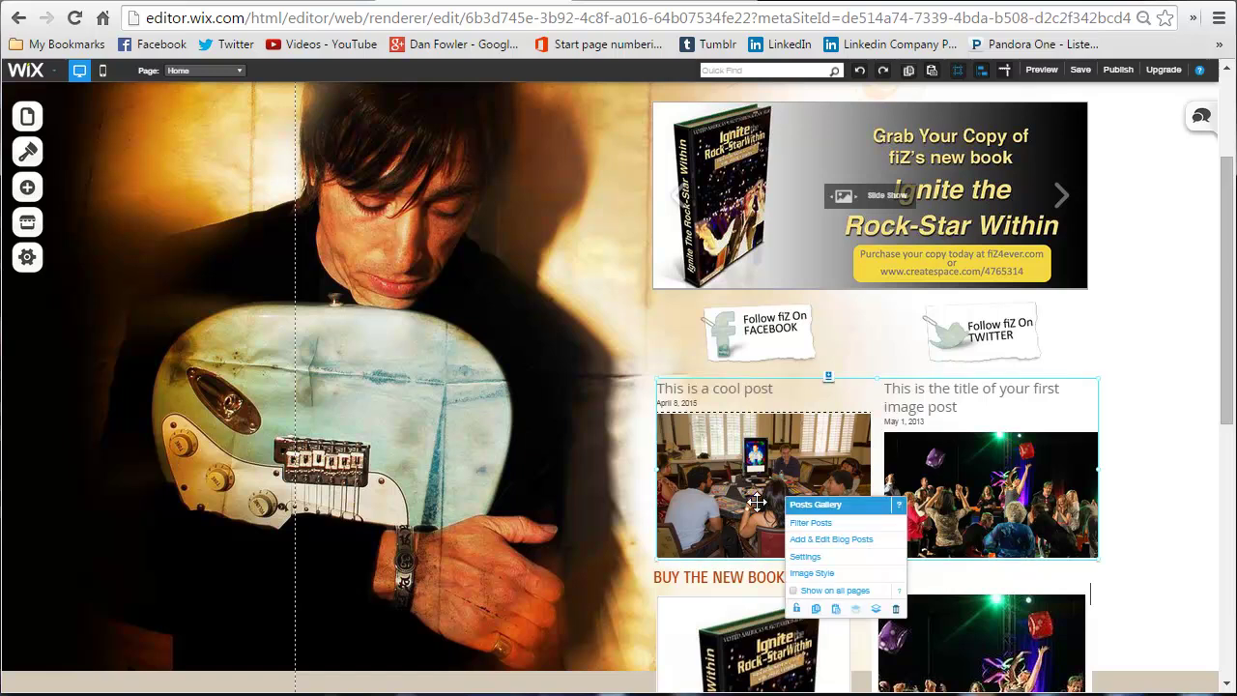
{"action": "left_click", "coordinate": [832, 564]}
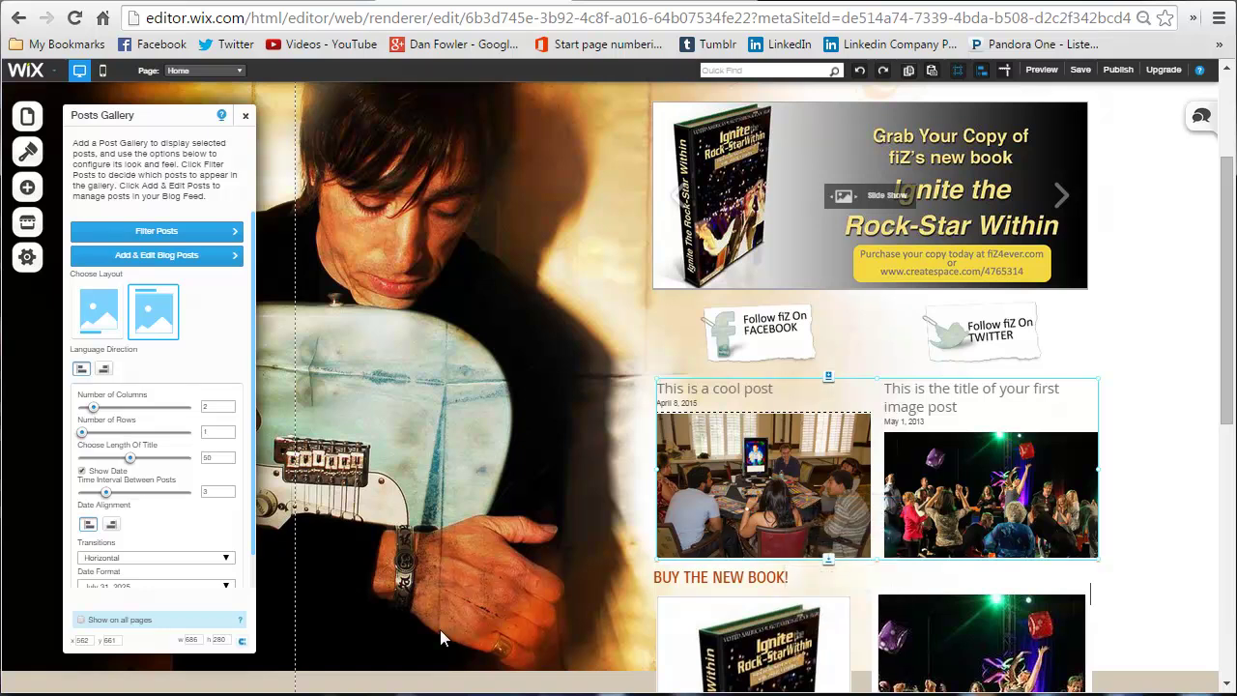
{"action": "left_click_drag", "start_coordinate": [111, 500], "coordinate": [199, 497]}
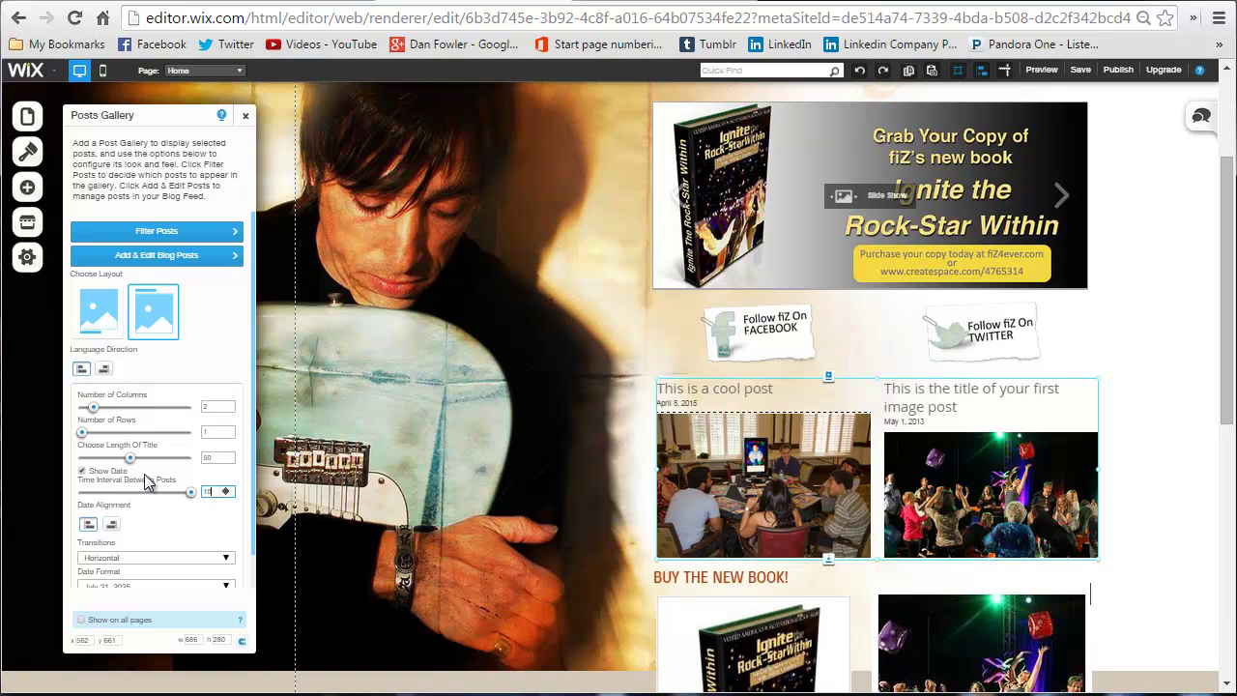
{"action": "left_click_drag", "start_coordinate": [129, 458], "coordinate": [217, 472]}
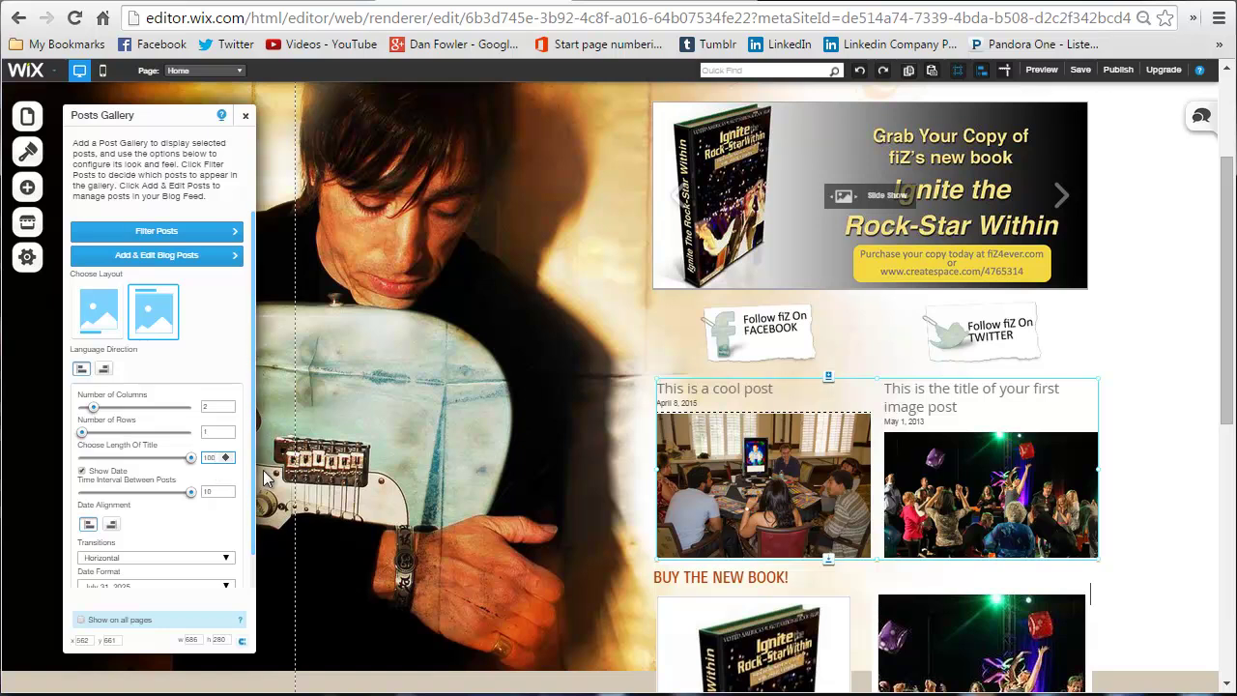
{"action": "left_click", "coordinate": [188, 234]}
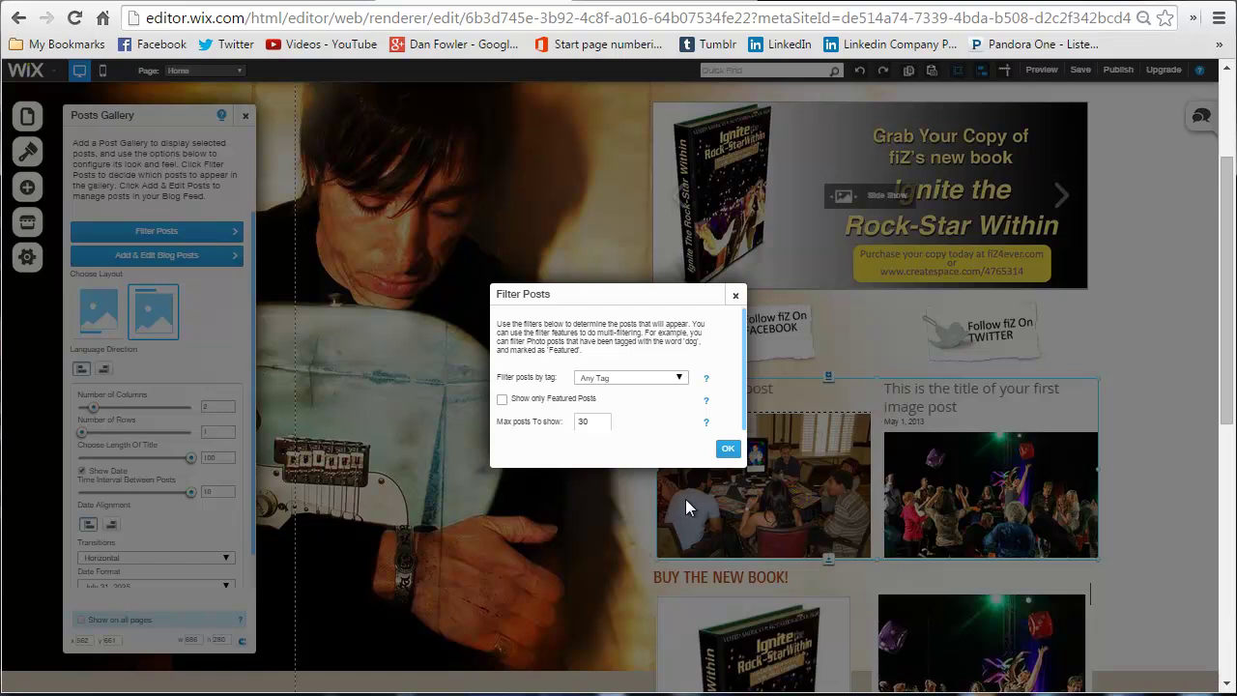
{"action": "left_click", "coordinate": [735, 296]}
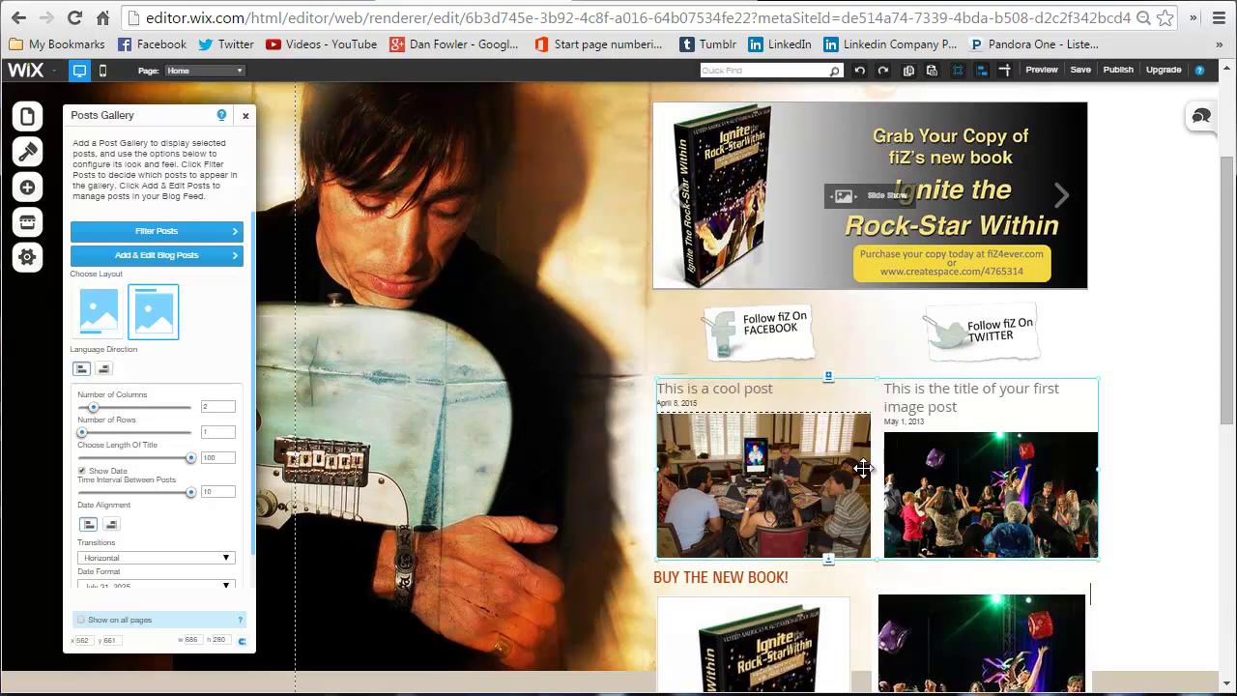
Step: Preview the site, open "This is a cool post" from the Home page gallery, and return to the editor
{"action": "left_click", "coordinate": [1042, 69]}
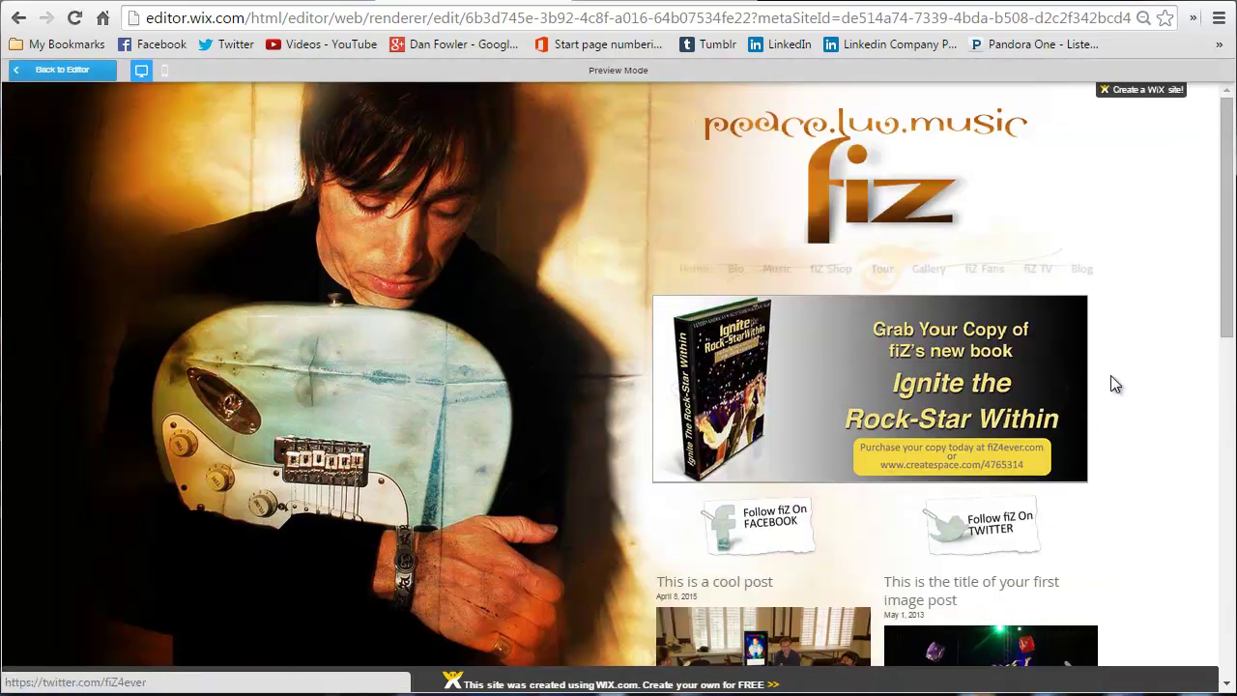
{"action": "scroll", "coordinate": [1111, 377], "scroll_direction": "down", "scroll_amount": 7}
{"action": "scroll", "coordinate": [776, 271], "scroll_direction": "up", "scroll_amount": 2}
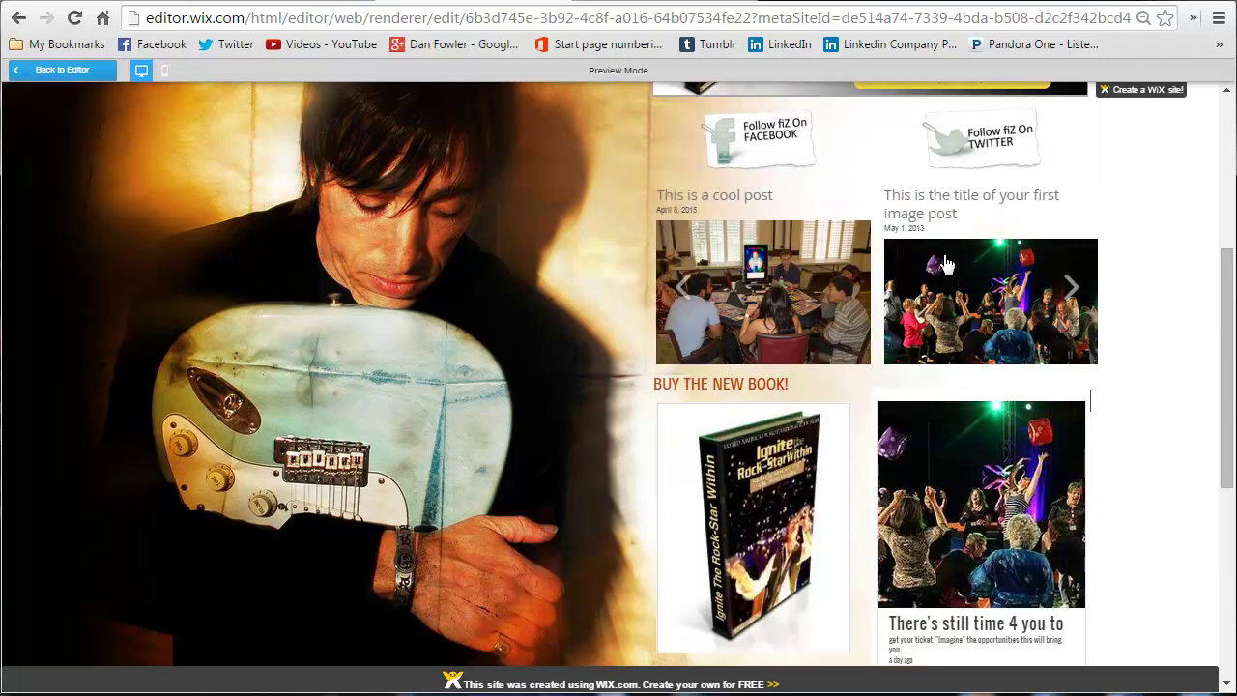
{"action": "scroll", "coordinate": [808, 289], "scroll_direction": "up", "scroll_amount": 4}
{"action": "left_click", "coordinate": [808, 289]}
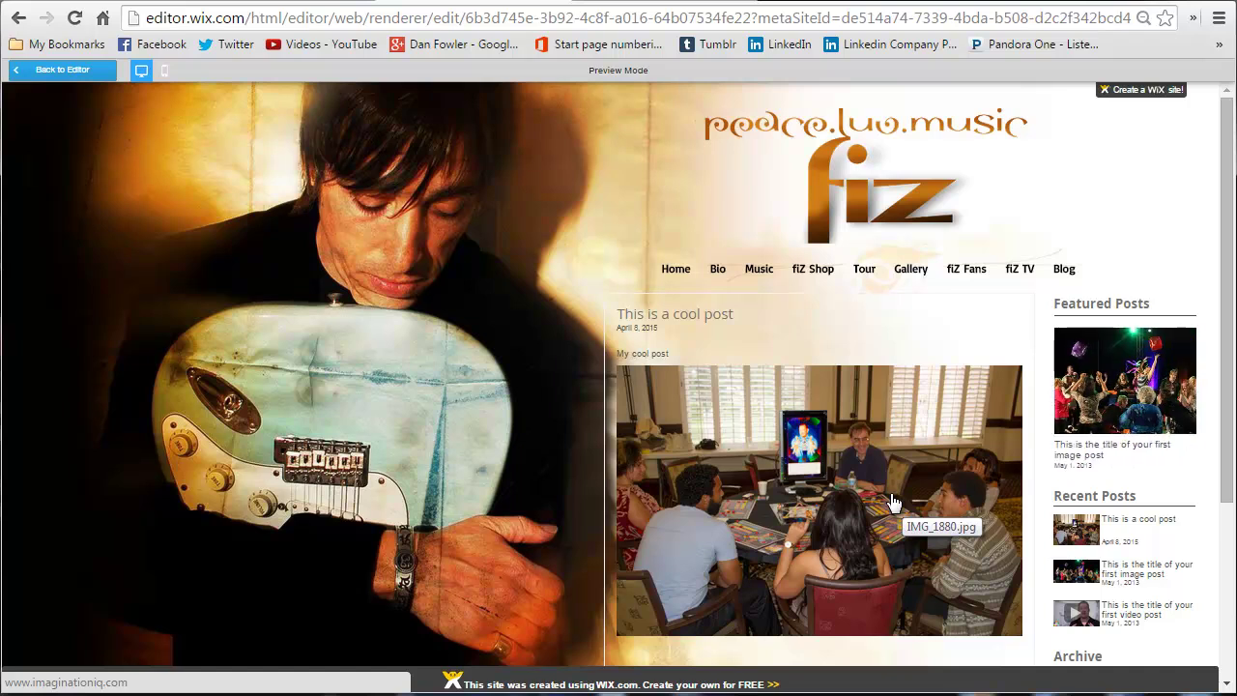
{"action": "left_click", "coordinate": [60, 71]}
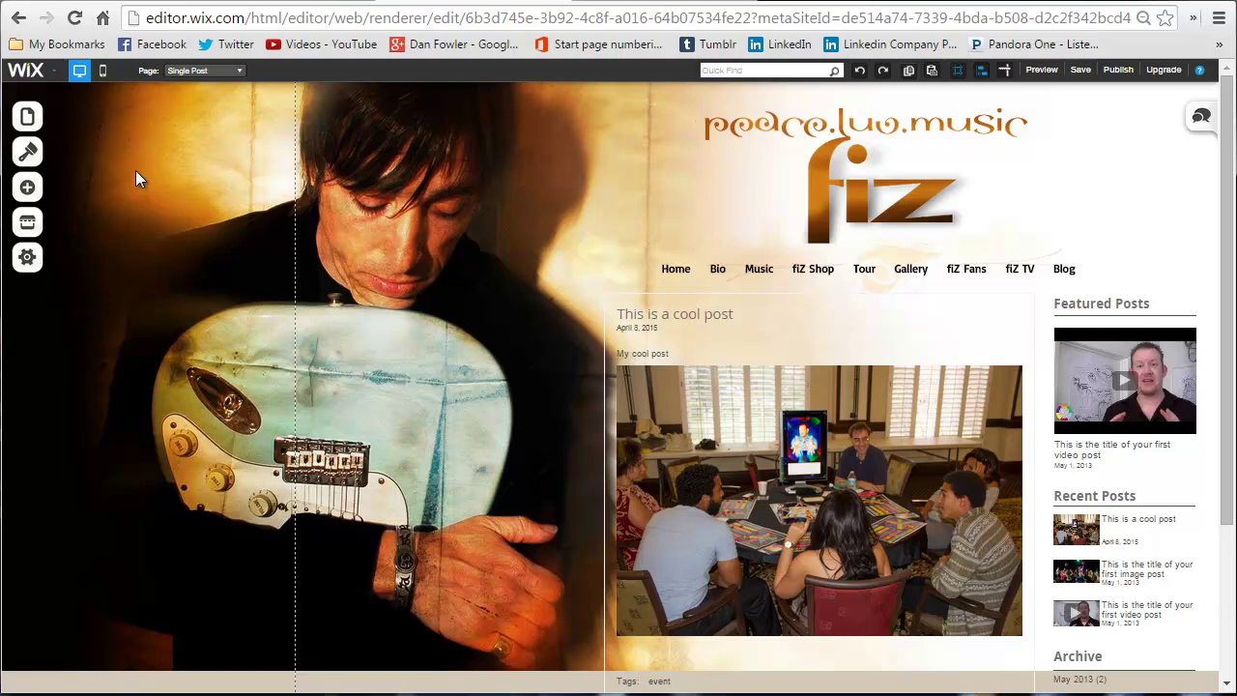
Step: Switch the editor back to the Home page and go to its Posts Gallery
{"action": "left_click", "coordinate": [203, 71]}
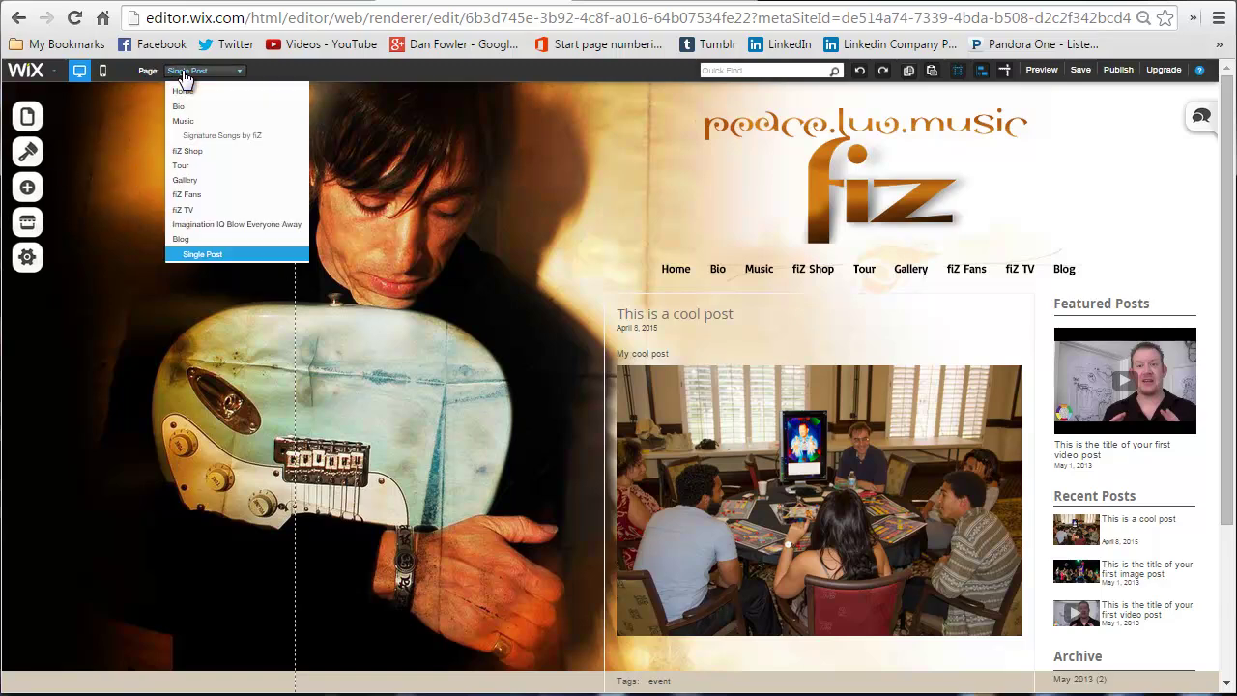
{"action": "left_click", "coordinate": [194, 92]}
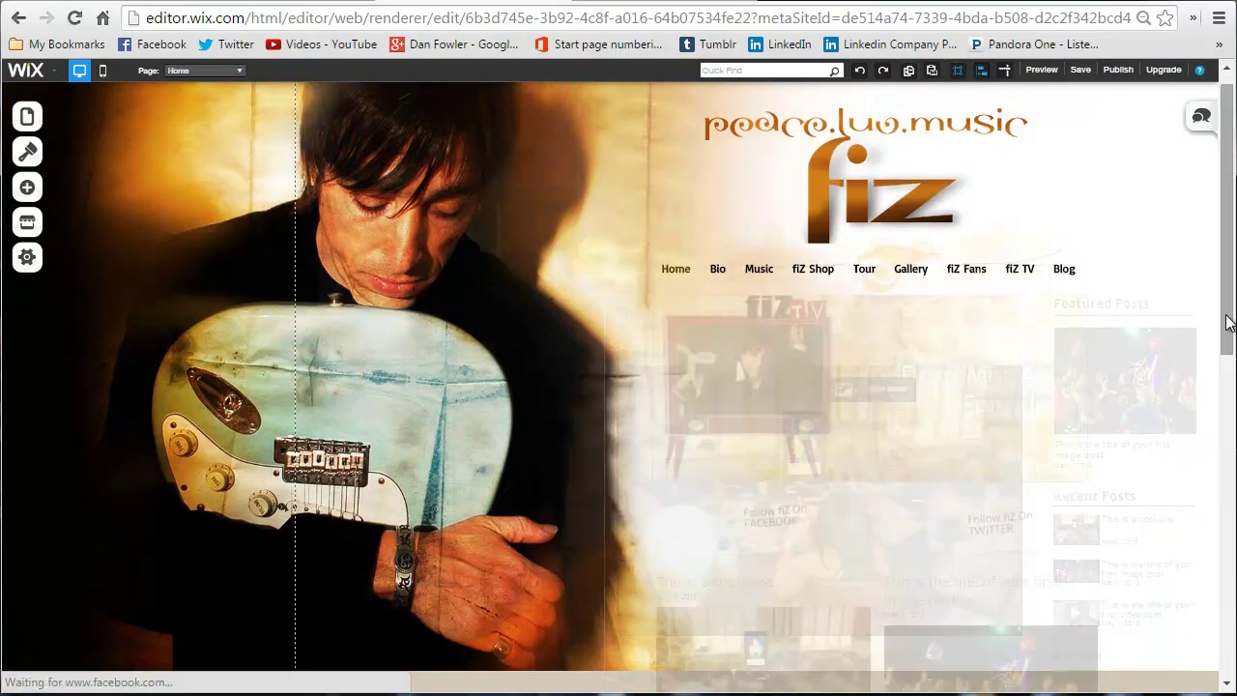
{"action": "left_click_drag", "start_coordinate": [1226, 304], "coordinate": [1224, 445]}
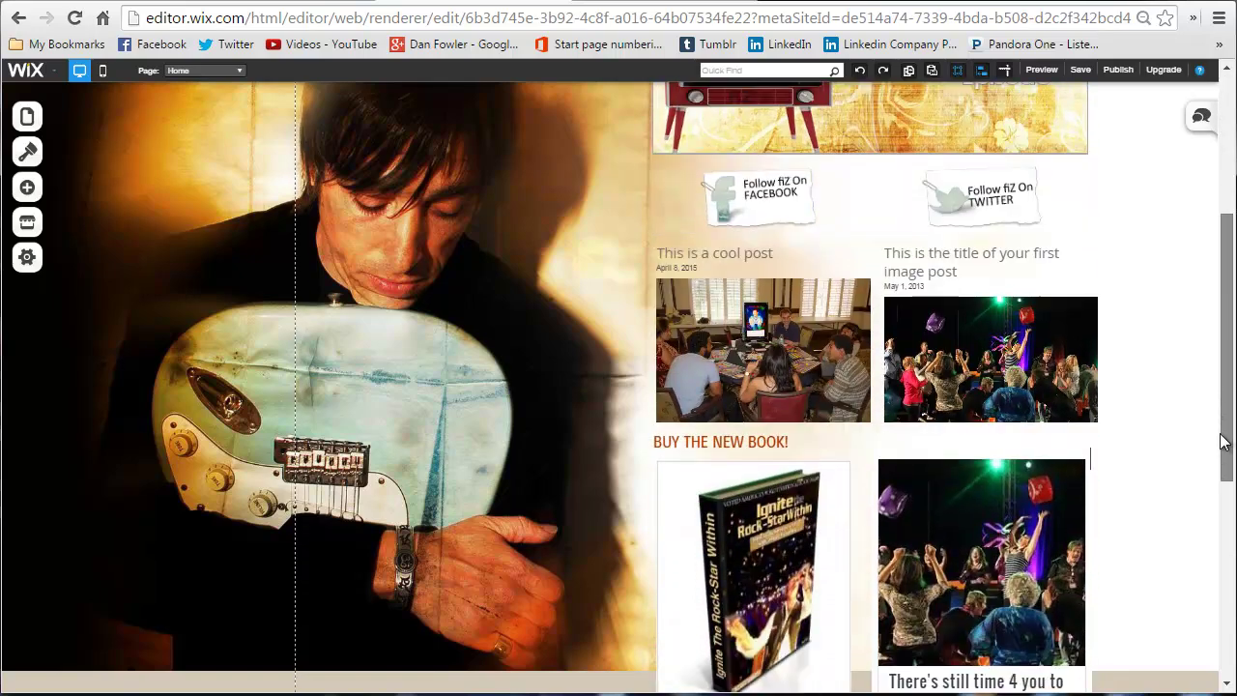